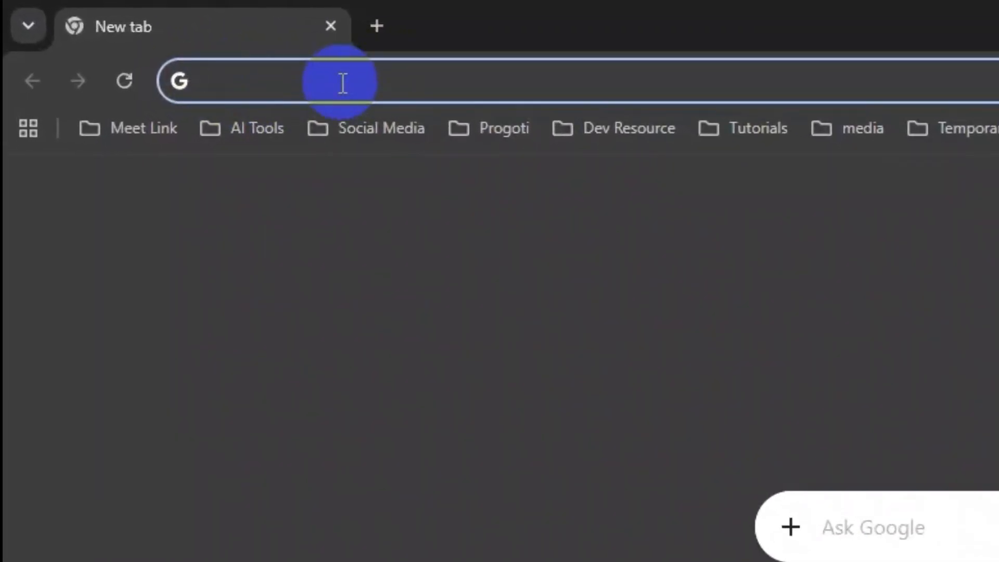
- Load biomedixai.com in the new Chrome tab
{"action": "type", "text": "biome"}
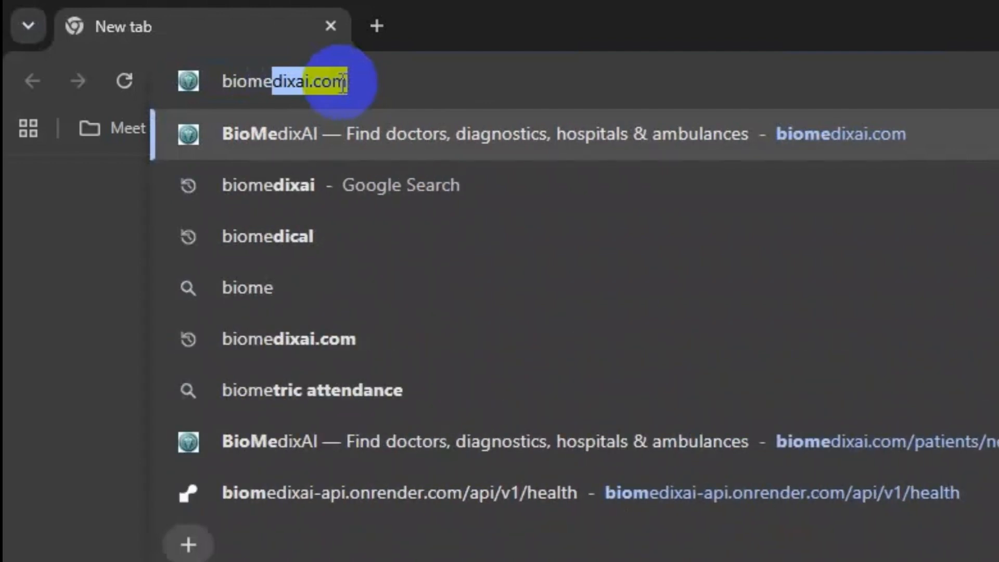
{"action": "type", "text": "dixai.com"}
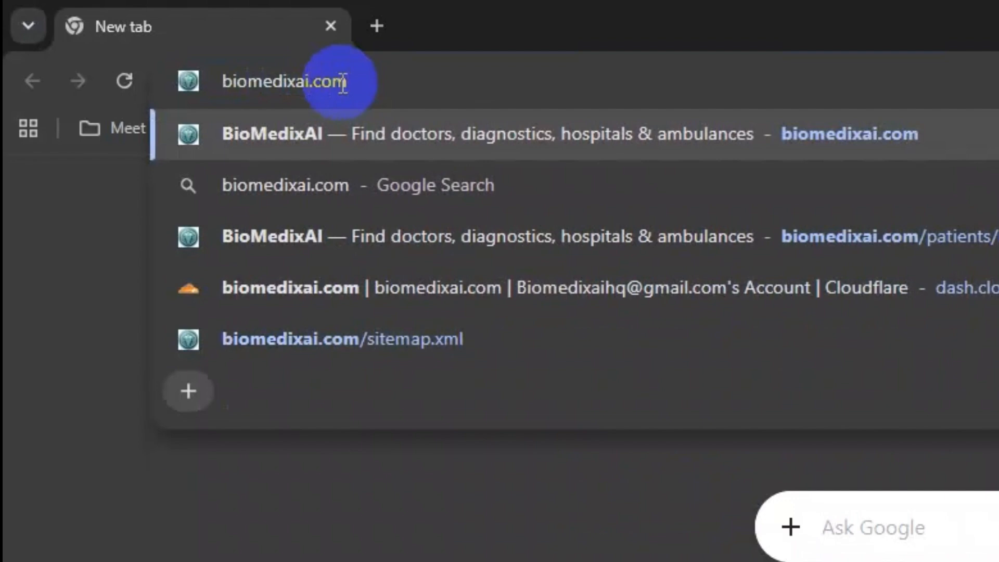
{"action": "key", "text": "Return"}
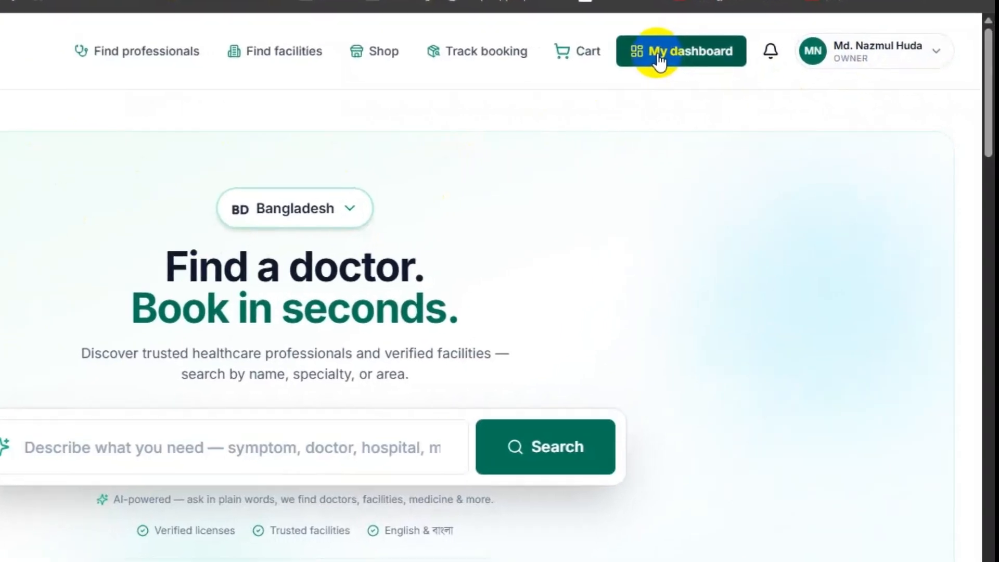
- Log out of BioMedixAI and bring up the empty 'Create your account' sign-up form
{"action": "left_click", "coordinate": [916, 54]}
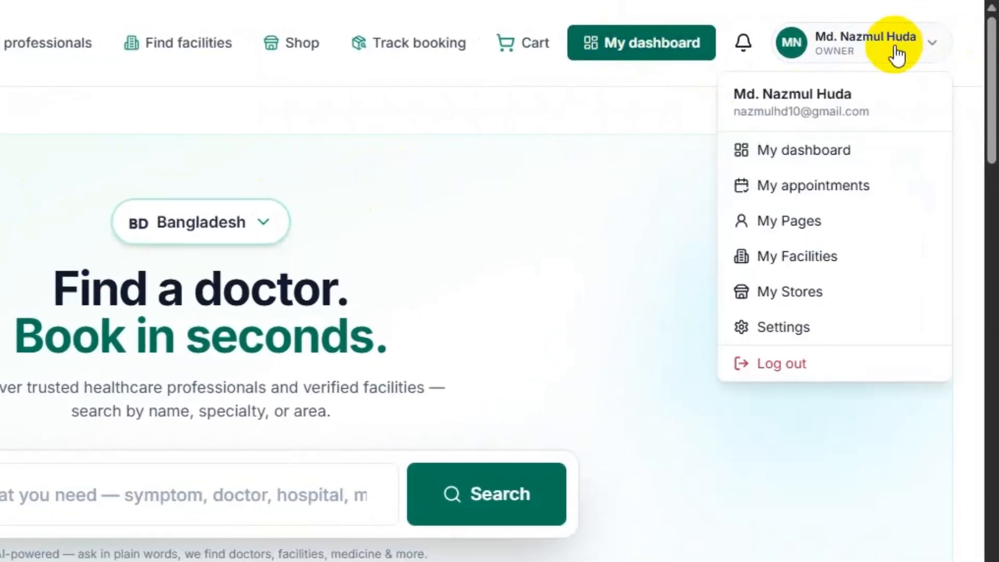
{"action": "left_click", "coordinate": [803, 374]}
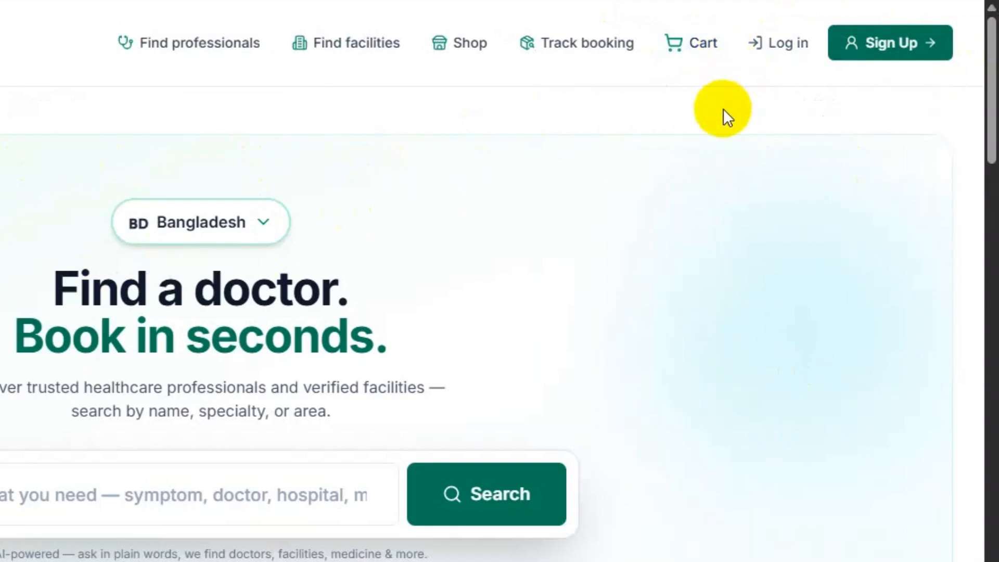
{"action": "left_click", "coordinate": [777, 44]}
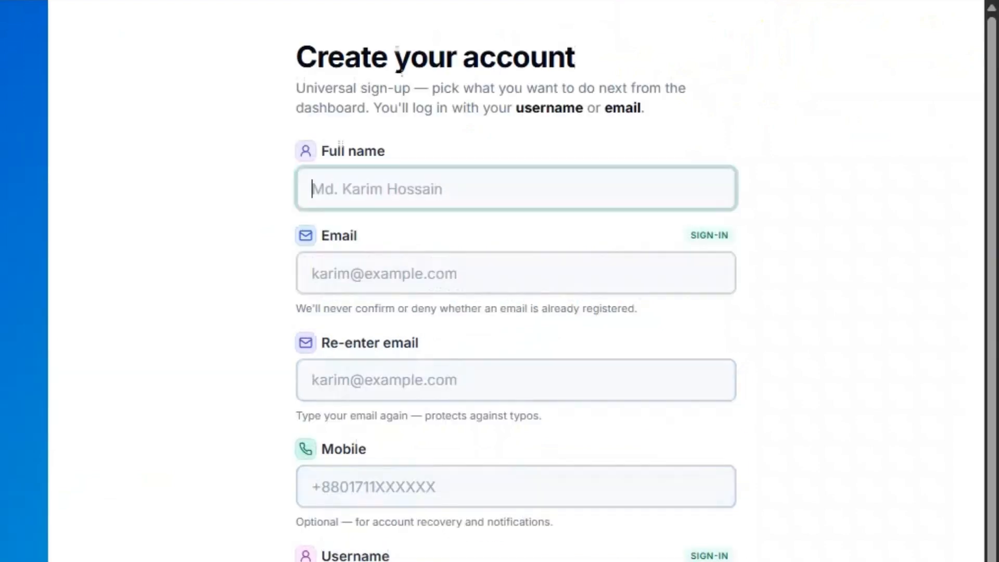
{"action": "scroll", "coordinate": [538, 229], "scroll_direction": "down", "scroll_amount": 3}
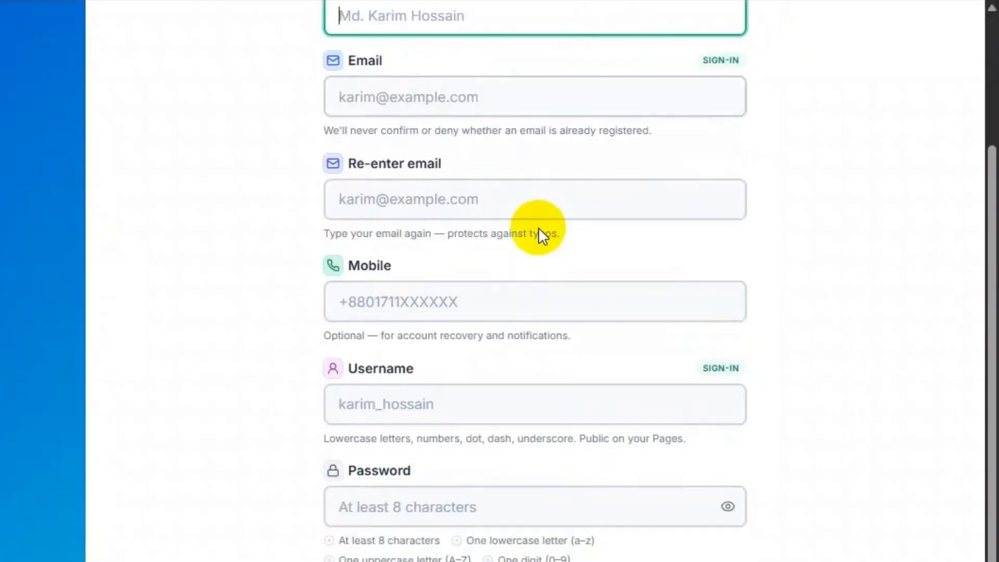
{"action": "scroll", "coordinate": [558, 406], "scroll_direction": "up", "scroll_amount": 3}
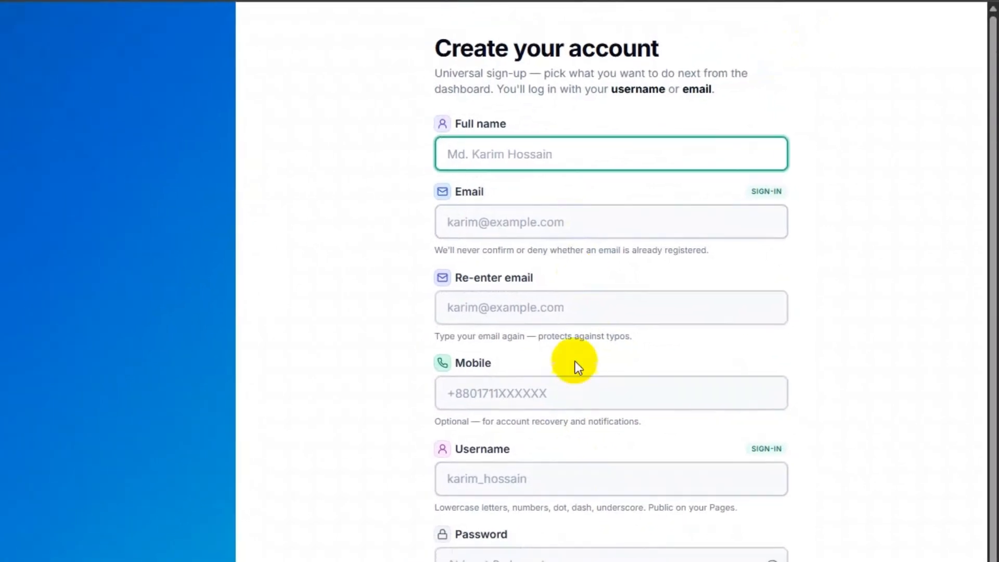
{"action": "scroll", "coordinate": [582, 354], "scroll_direction": "down", "scroll_amount": 3}
{"action": "scroll", "coordinate": [602, 342], "scroll_direction": "up", "scroll_amount": 3}
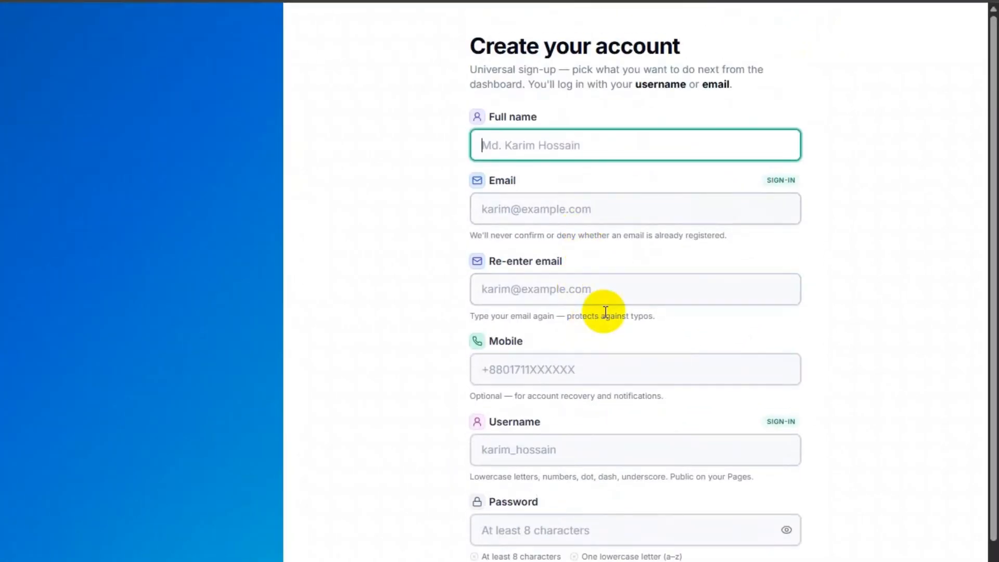
{"action": "scroll", "coordinate": [606, 311], "scroll_direction": "down", "scroll_amount": 3}
{"action": "scroll", "coordinate": [601, 286], "scroll_direction": "up", "scroll_amount": 3}
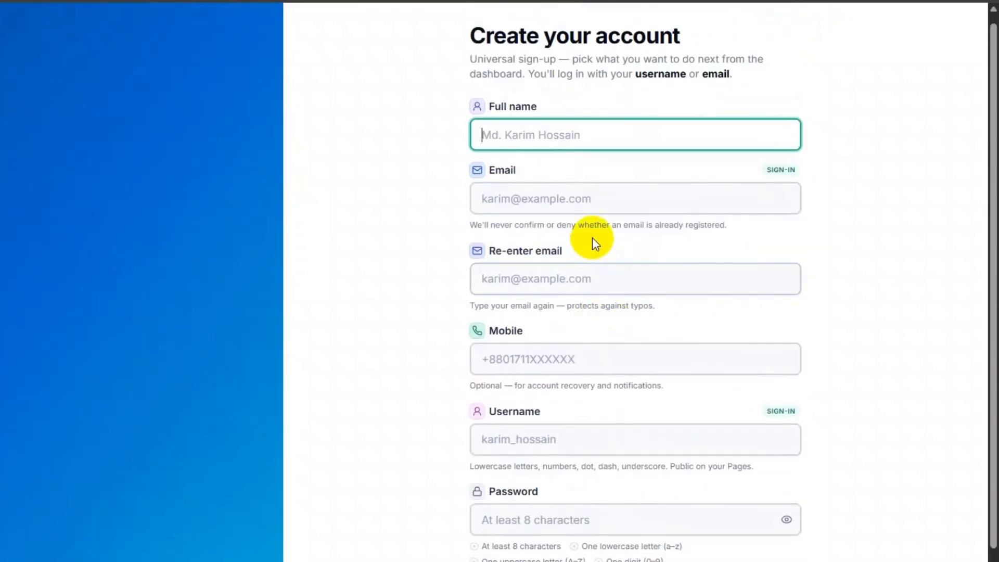
{"action": "scroll", "coordinate": [592, 237], "scroll_direction": "down", "scroll_amount": 3}
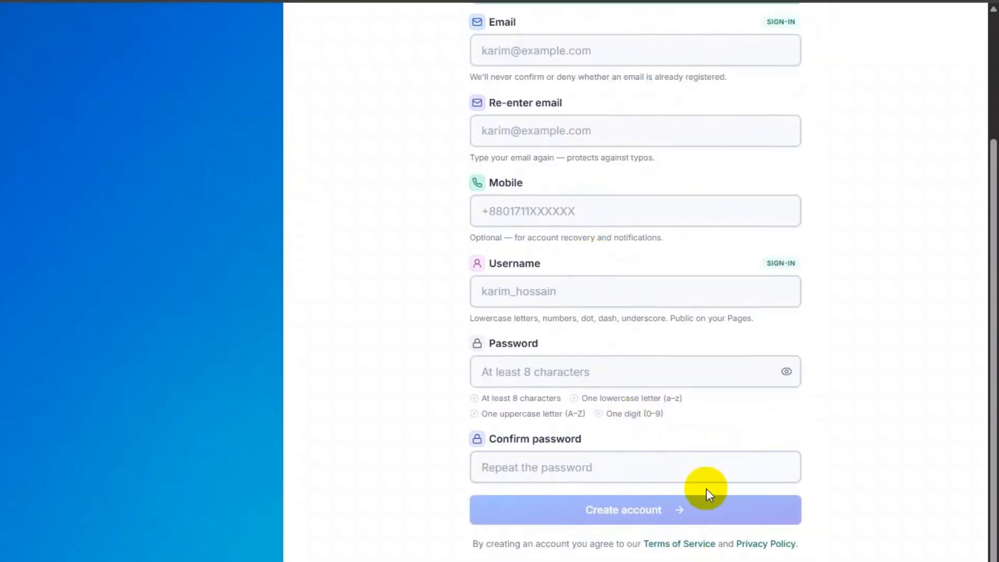
{"action": "scroll", "coordinate": [619, 218], "scroll_direction": "up", "scroll_amount": 3}
{"action": "scroll", "coordinate": [606, 344], "scroll_direction": "down", "scroll_amount": 3}
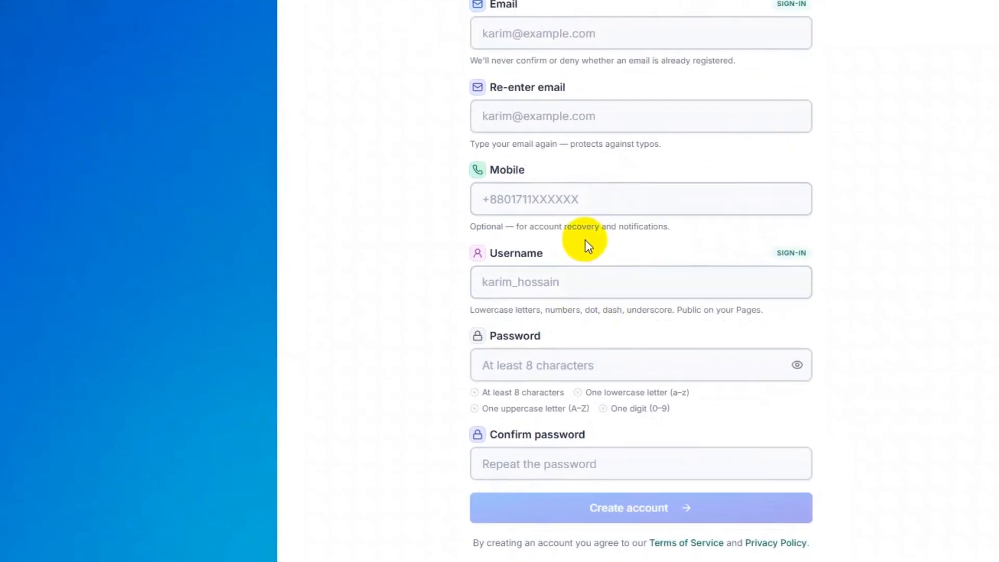
- Switch to the login form and sign in as the owner with the autofilled username and password
{"action": "left_click", "coordinate": [815, 450]}
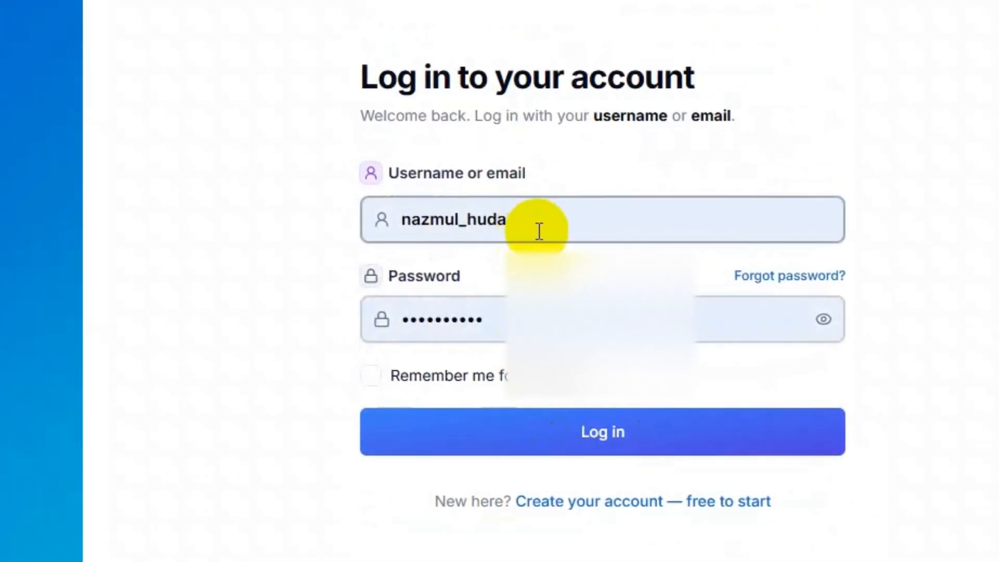
{"action": "left_click", "coordinate": [554, 219]}
{"action": "left_click_drag", "start_coordinate": [555, 219], "coordinate": [375, 216]}
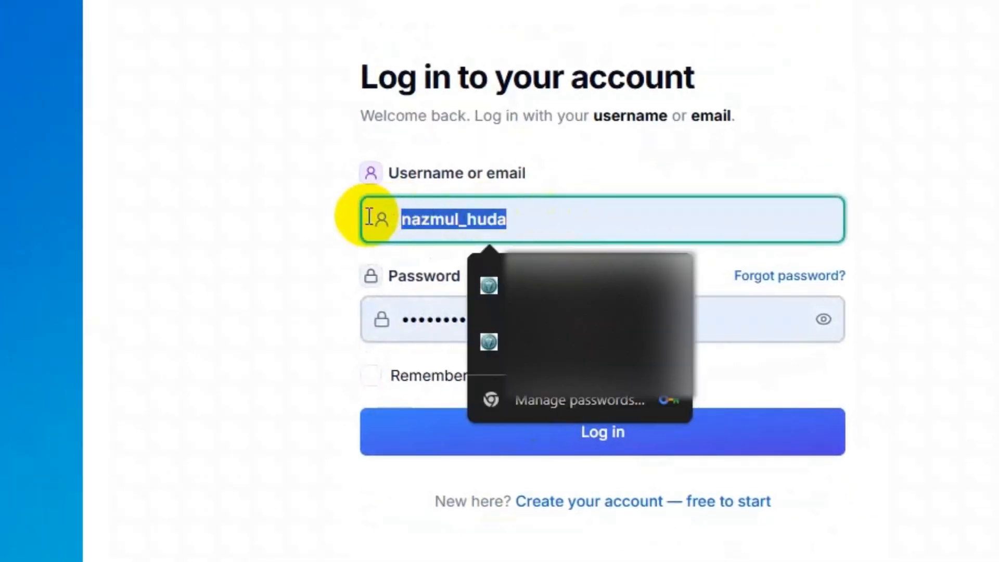
{"action": "left_click", "coordinate": [296, 221]}
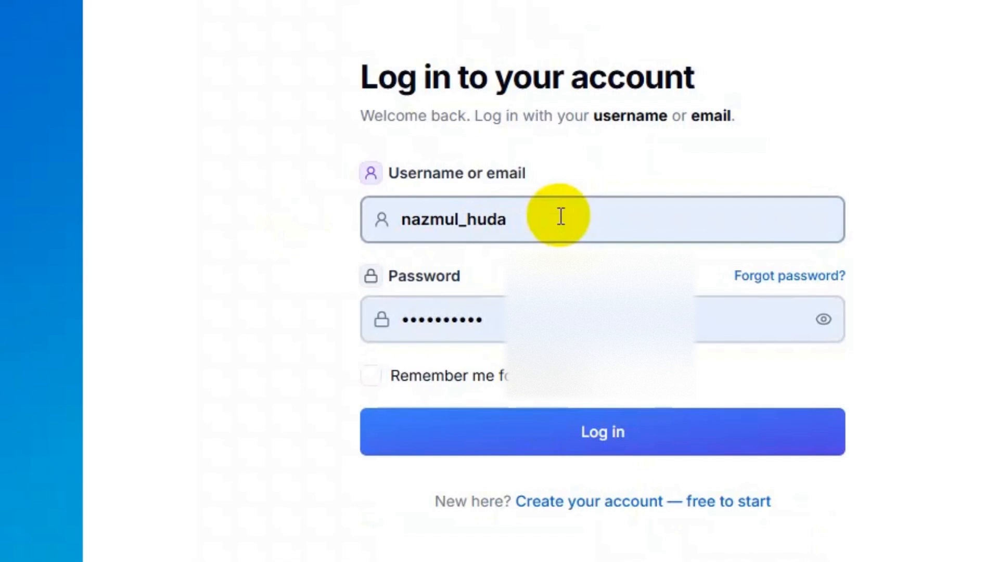
{"action": "left_click_drag", "start_coordinate": [561, 216], "coordinate": [403, 203]}
{"action": "left_click", "coordinate": [475, 219]}
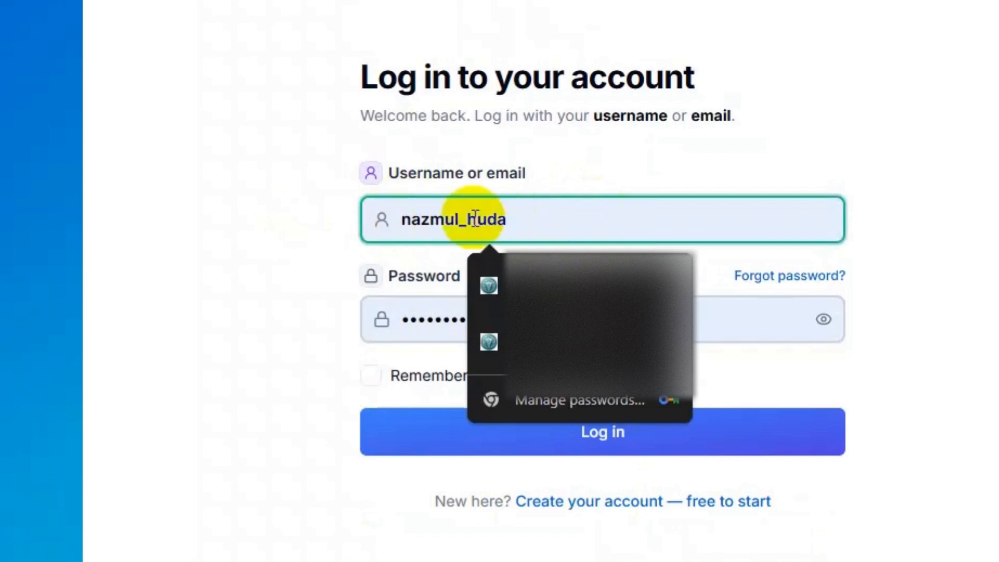
{"action": "left_click", "coordinate": [548, 175]}
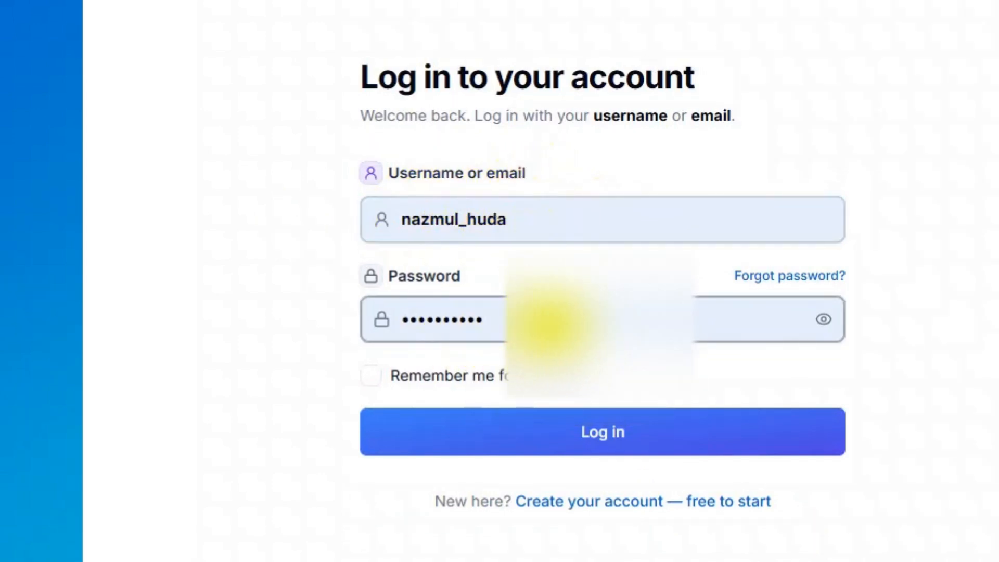
{"action": "left_click", "coordinate": [546, 323]}
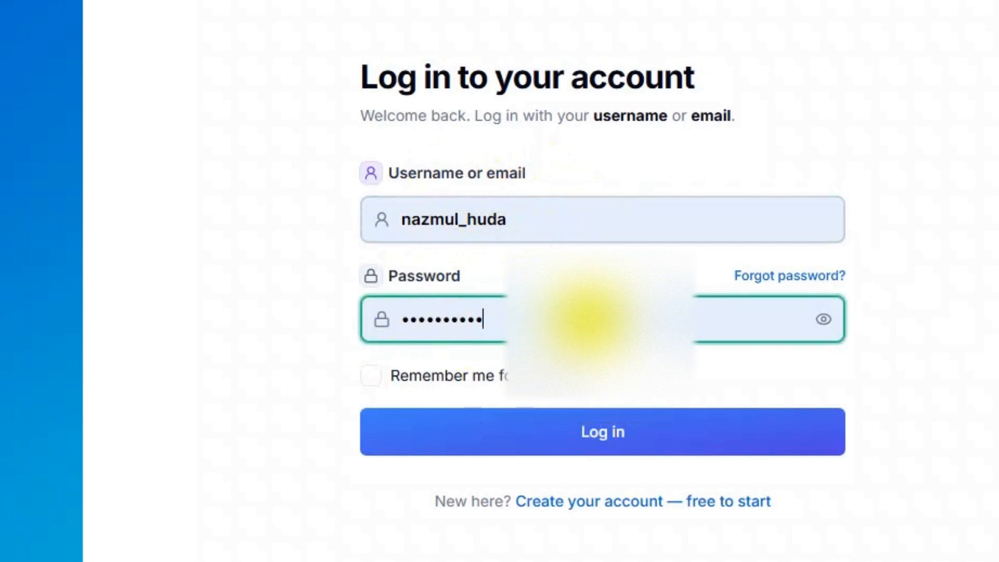
{"action": "left_click", "coordinate": [615, 432]}
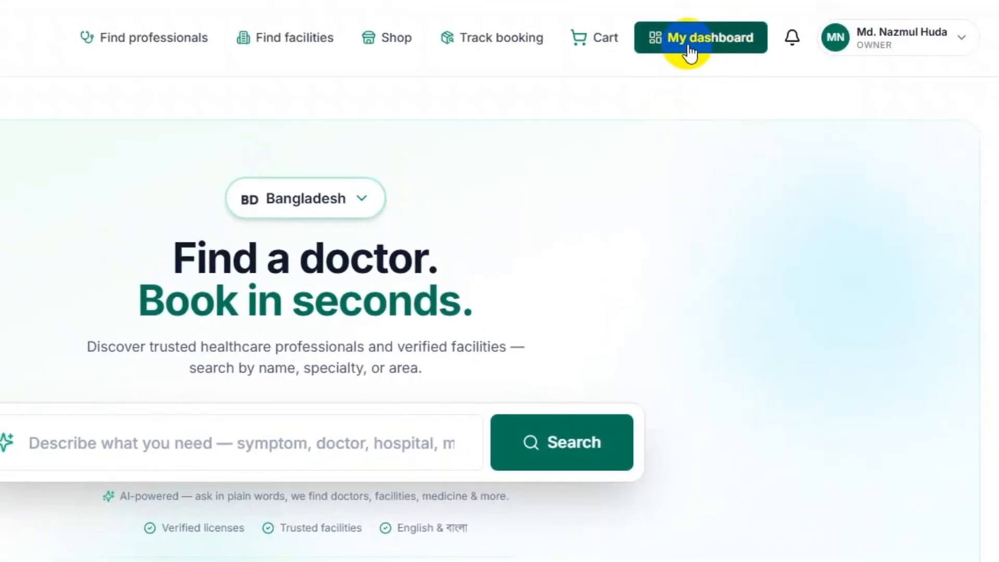
- Go to the owner's My dashboard overview listing the cardiologist page and owned facility
{"action": "left_click", "coordinate": [900, 36]}
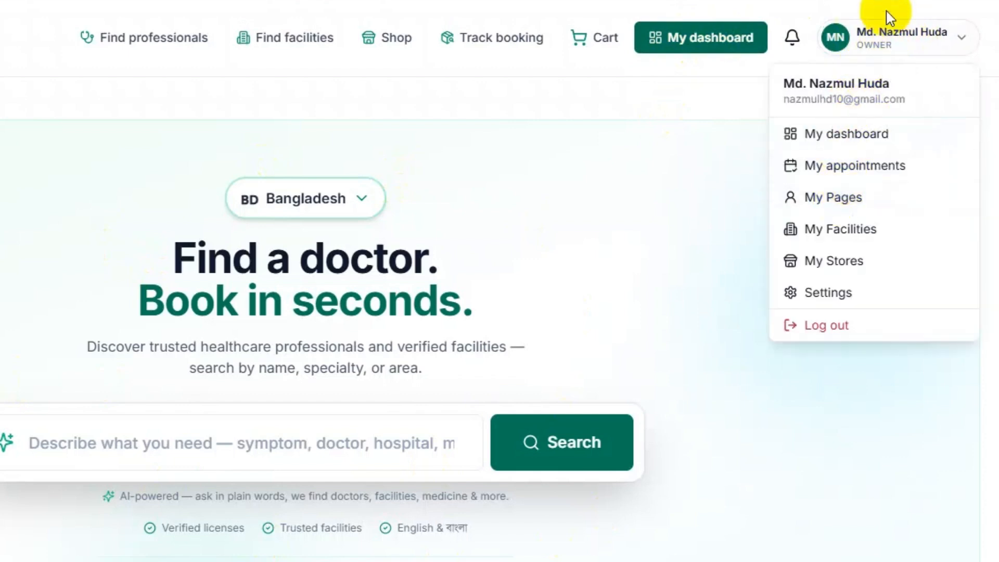
{"action": "left_click", "coordinate": [704, 139]}
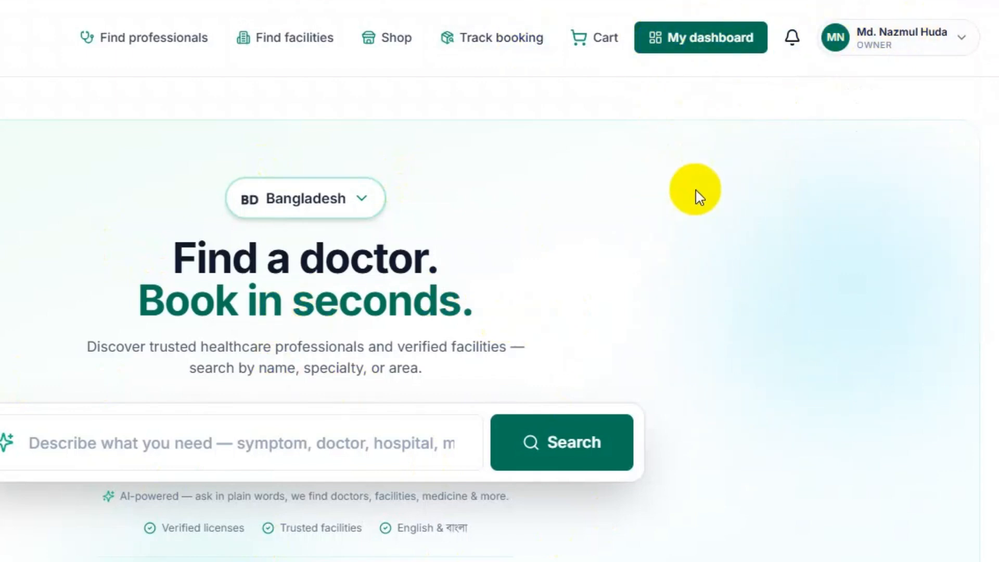
{"action": "left_click", "coordinate": [692, 42]}
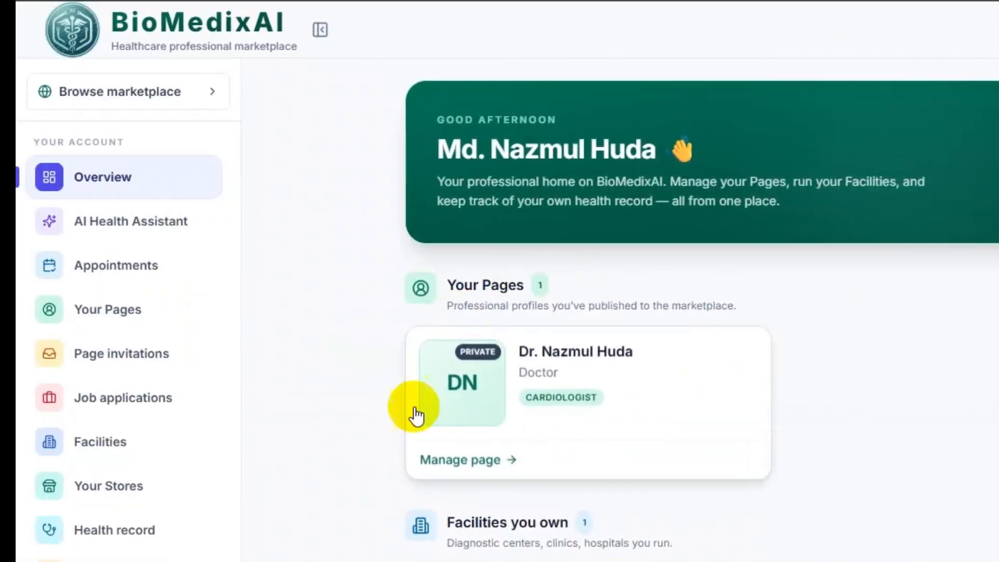
{"action": "left_click", "coordinate": [883, 230]}
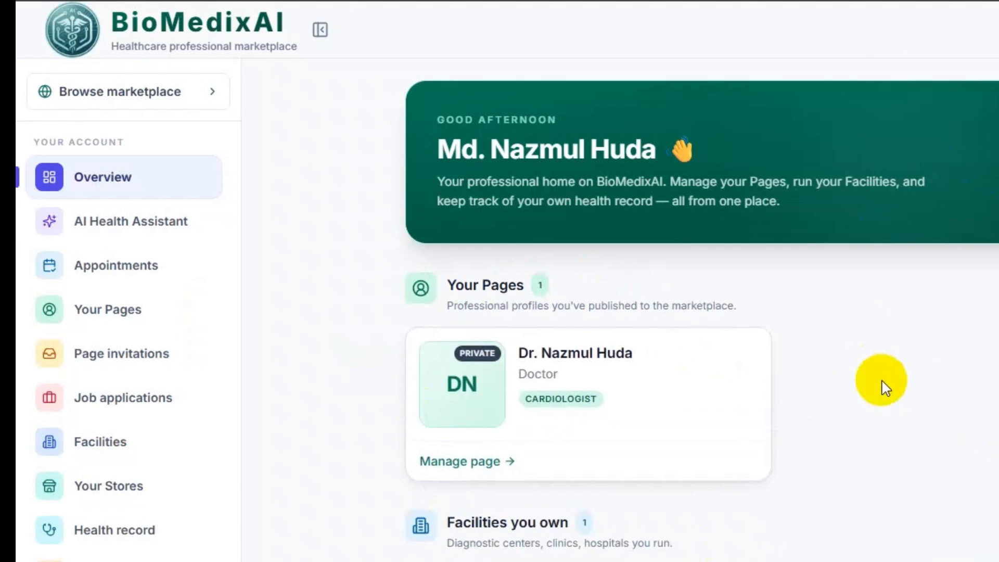
{"action": "scroll", "coordinate": [884, 388], "scroll_direction": "down", "scroll_amount": 1}
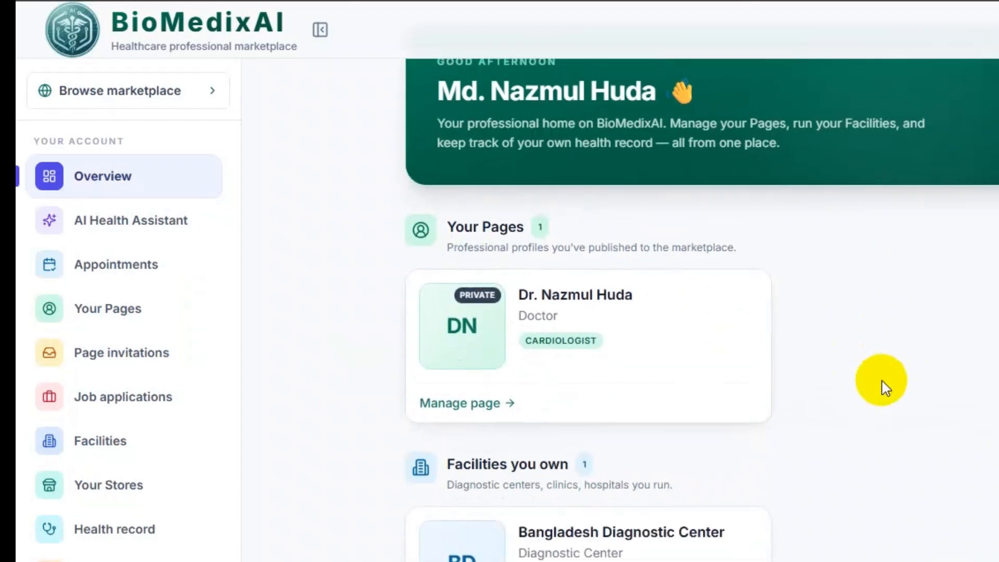
{"action": "scroll", "coordinate": [883, 387], "scroll_direction": "up", "scroll_amount": 1}
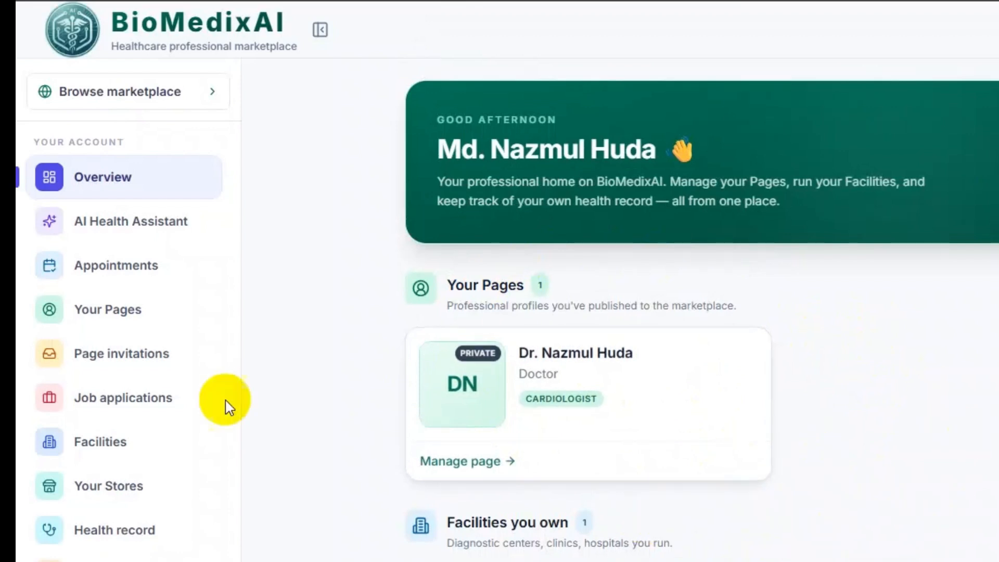
{"action": "scroll", "coordinate": [94, 240], "scroll_direction": "down", "scroll_amount": 2}
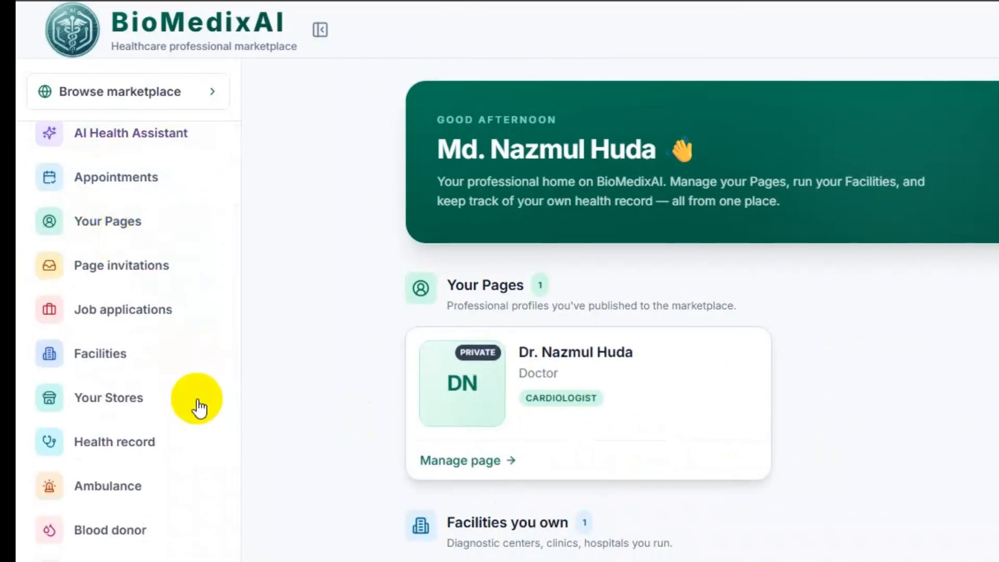
{"action": "scroll", "coordinate": [130, 375], "scroll_direction": "up", "scroll_amount": 2}
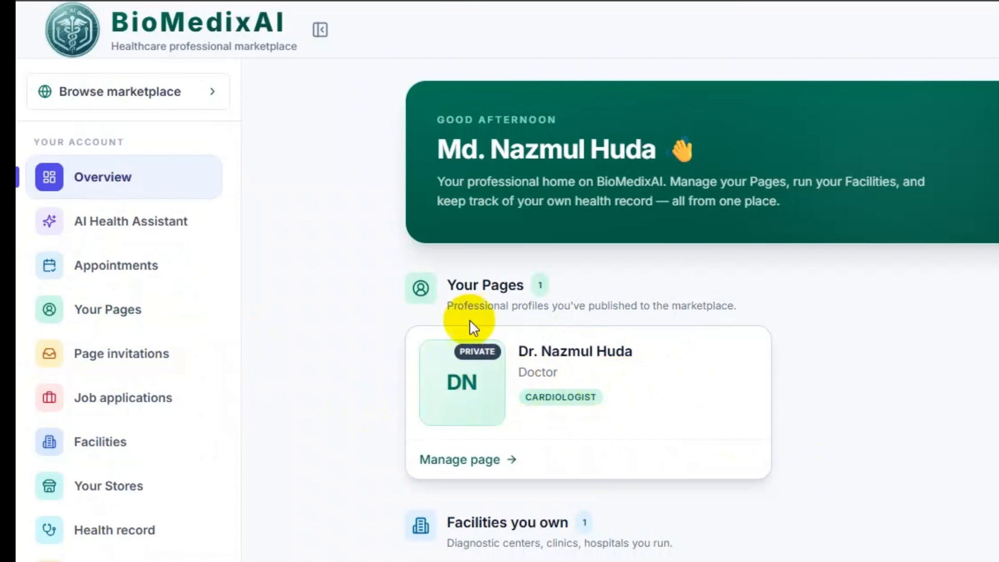
- From Your Pages, start a new item and choose the Page card to reach the professional kinds
{"action": "left_click", "coordinate": [123, 320]}
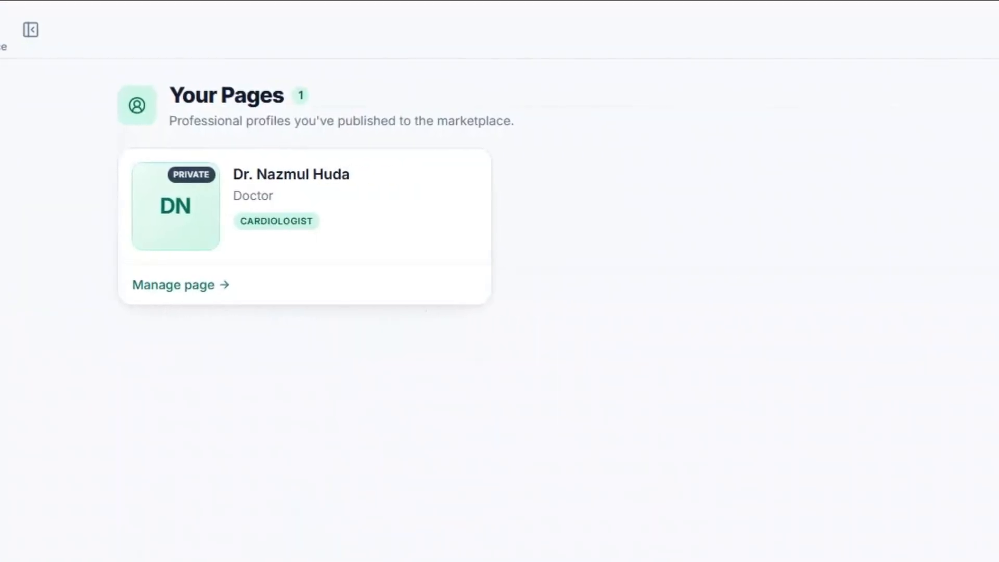
{"action": "left_click", "coordinate": [796, 108]}
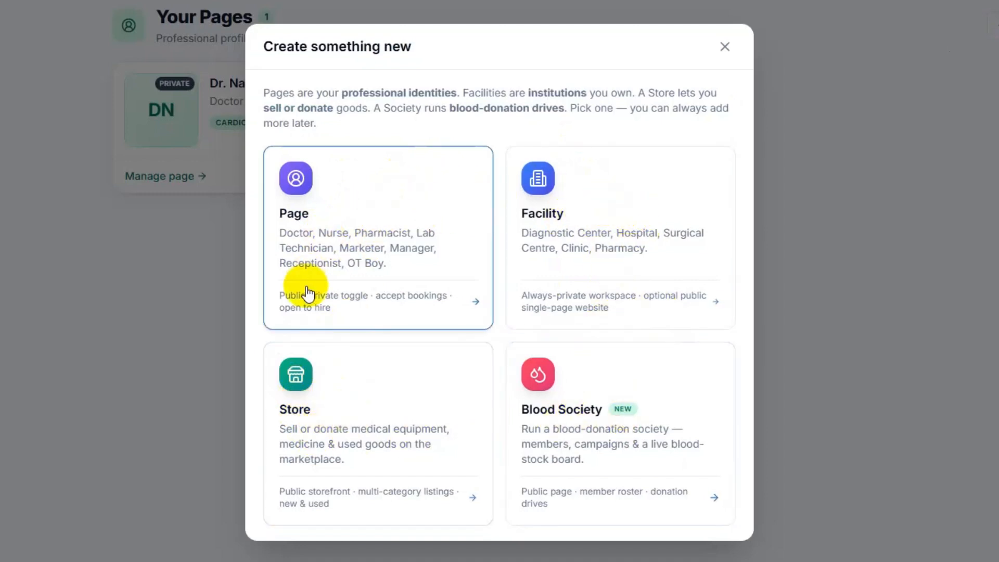
{"action": "left_click", "coordinate": [337, 223]}
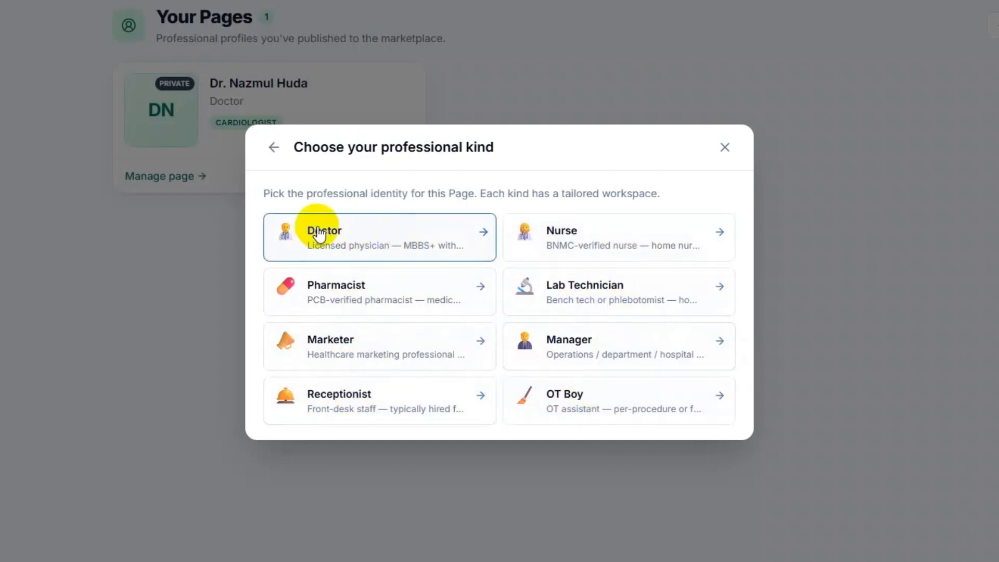
- Choose Doctor and enter name 'Dr. BioMedixAI Demo', specialty Medicine and the licence number
{"action": "left_click", "coordinate": [379, 238]}
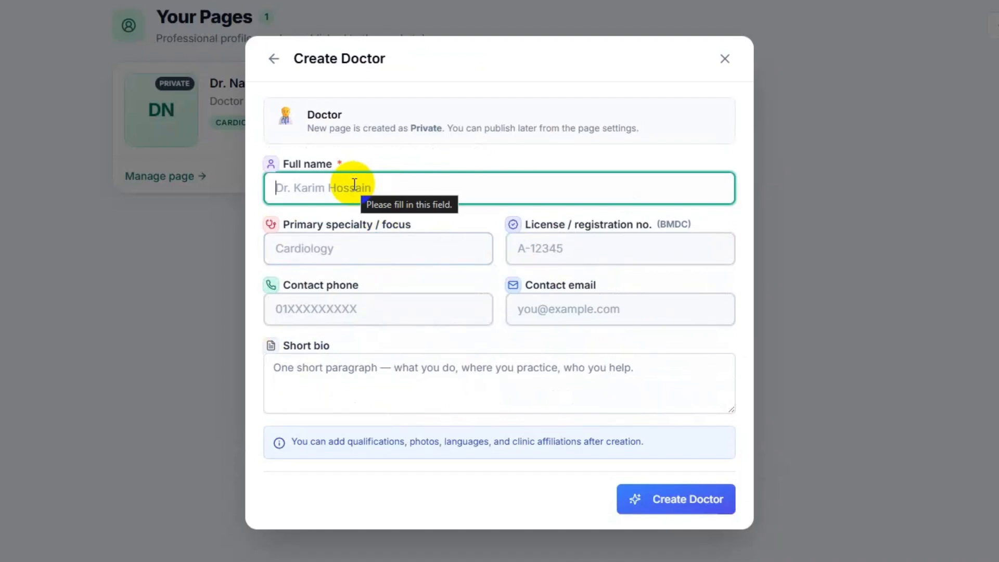
{"action": "type", "text": "Dr. Bio"}
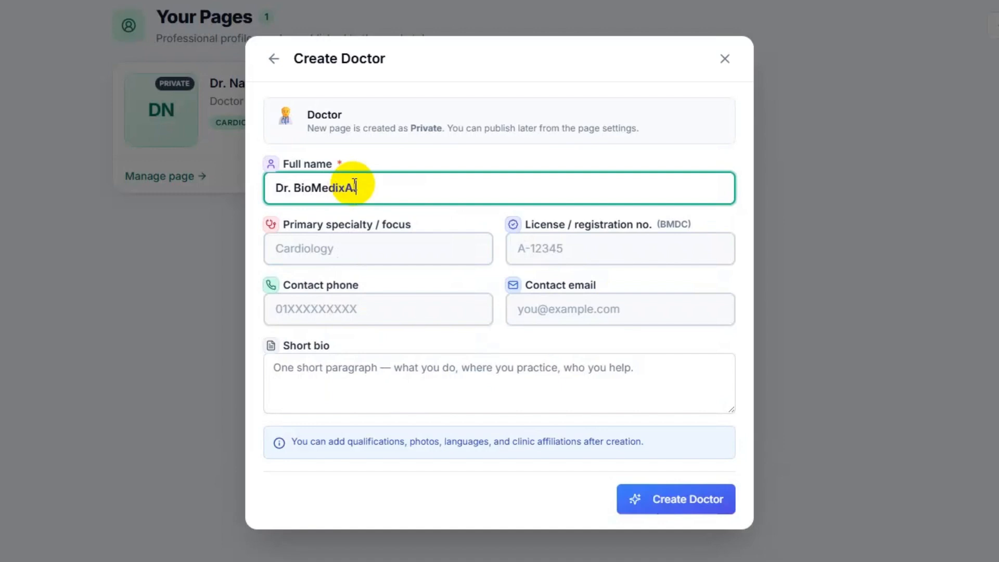
{"action": "type", "text": "MedixAI "}
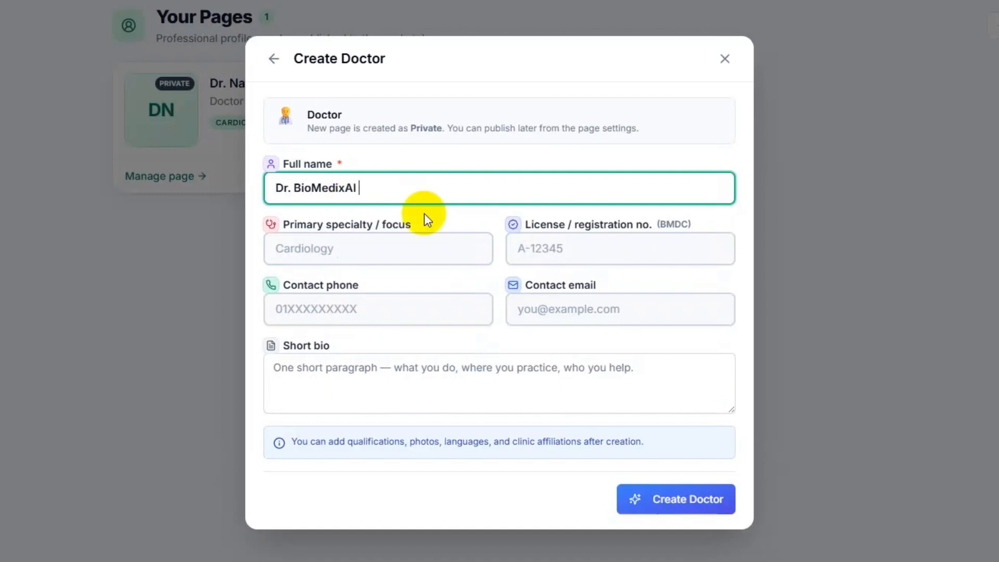
{"action": "type", "text": "Demo Doctor"}
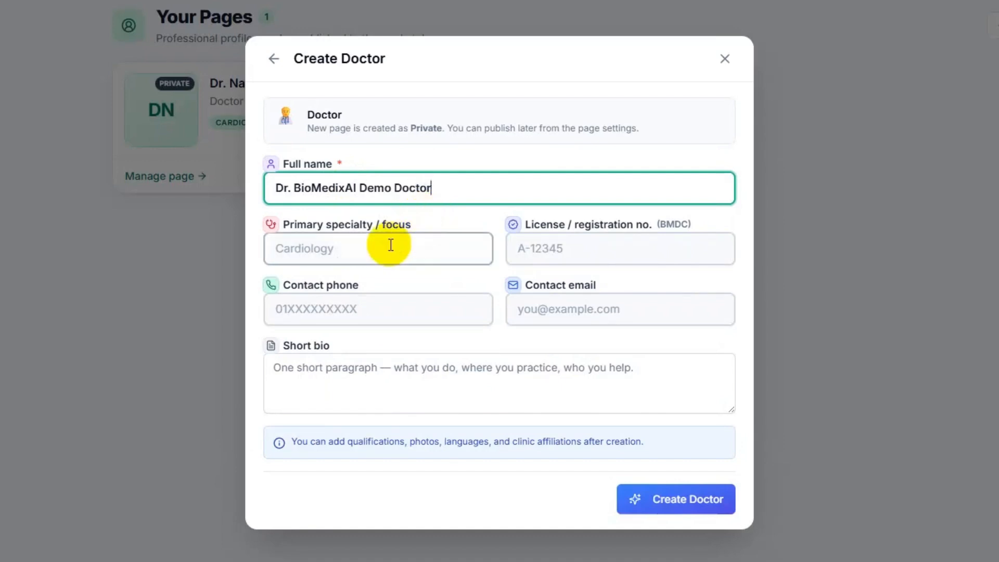
{"action": "left_click", "coordinate": [364, 247]}
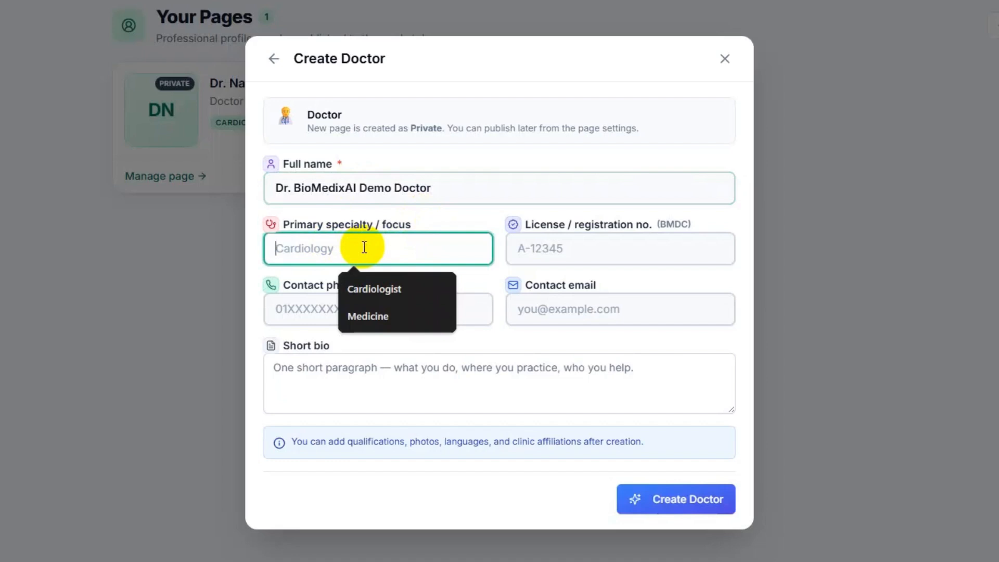
{"action": "type", "text": "Medic"}
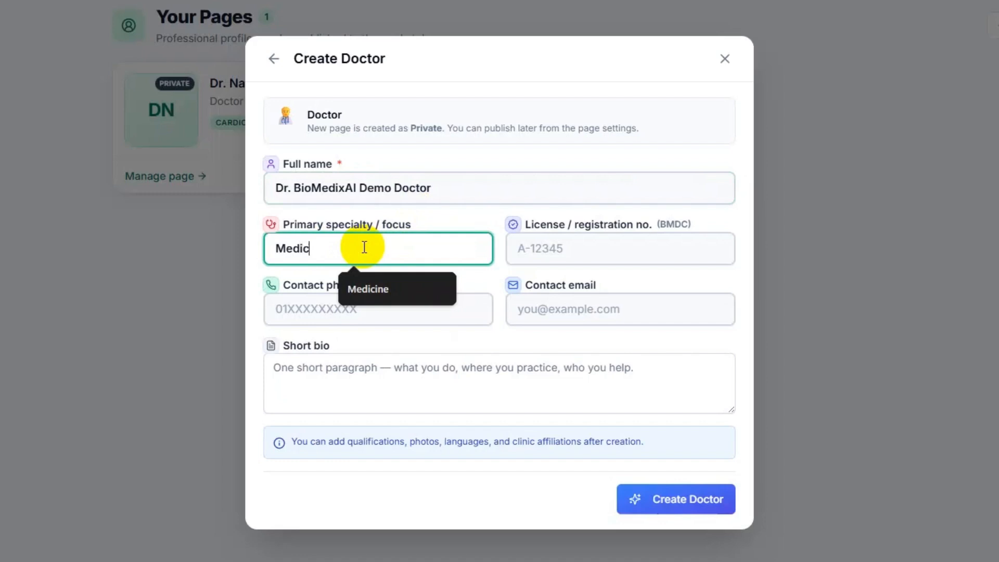
{"action": "type", "text": "ine"}
{"action": "left_click", "coordinate": [566, 254]}
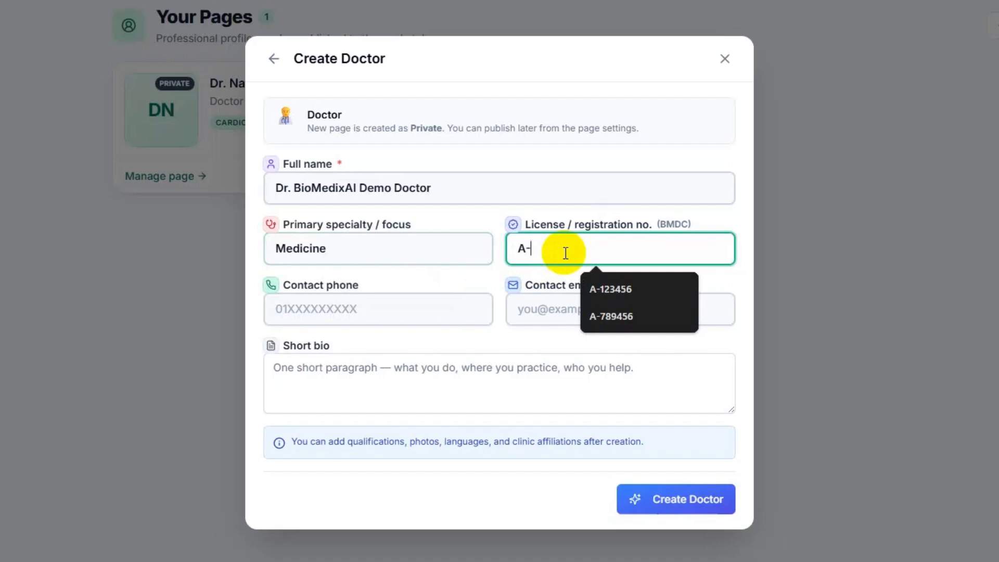
{"action": "type", "text": "1234"}
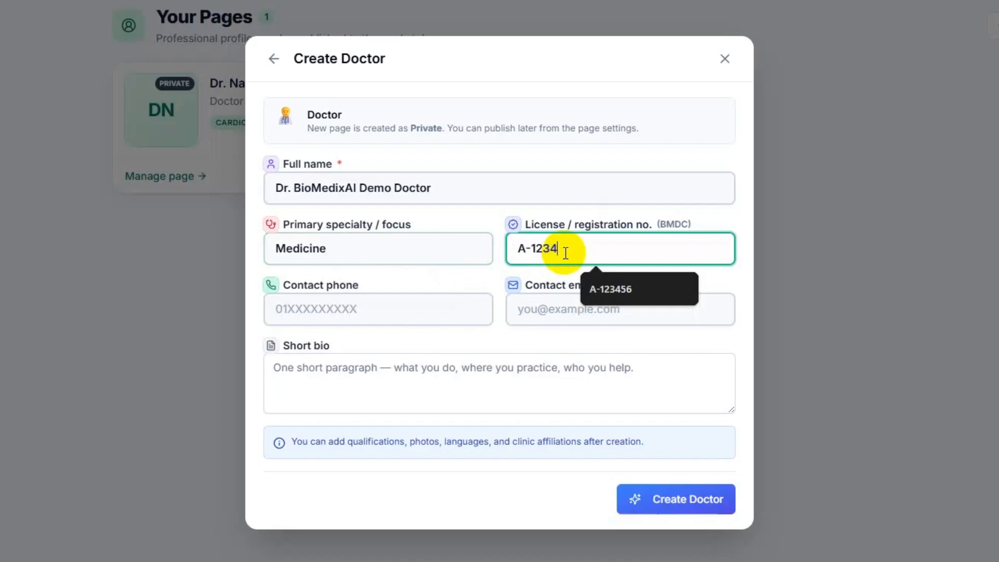
{"action": "type", "text": "56"}
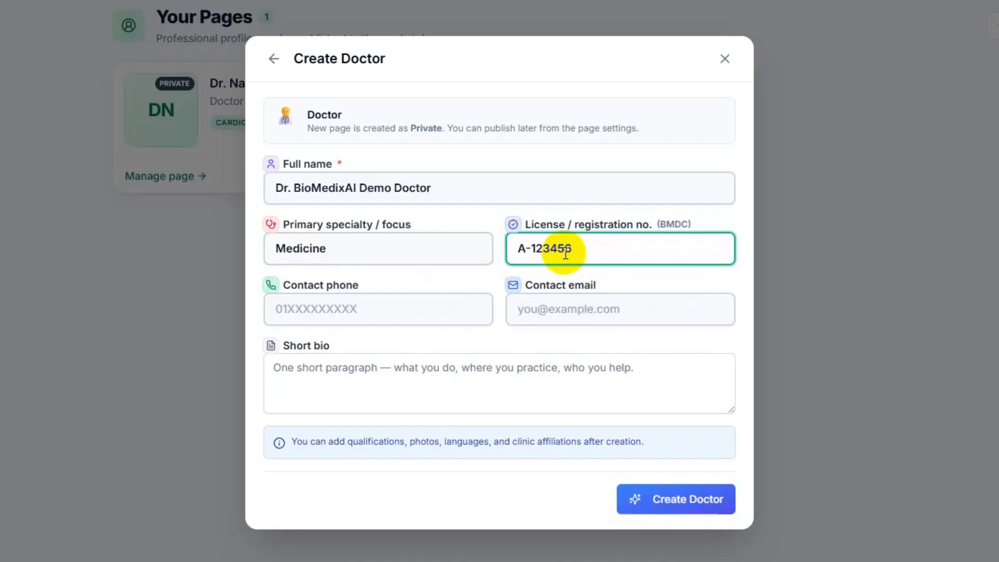
- Fill in the contact phone and contact email, then create the Doctor page
{"action": "left_click", "coordinate": [383, 308]}
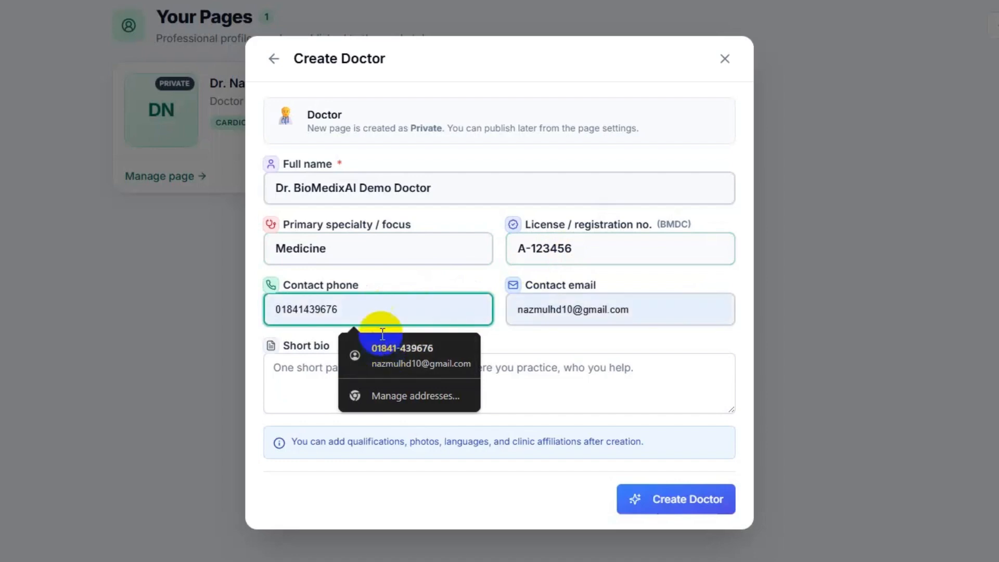
{"action": "left_click", "coordinate": [354, 306]}
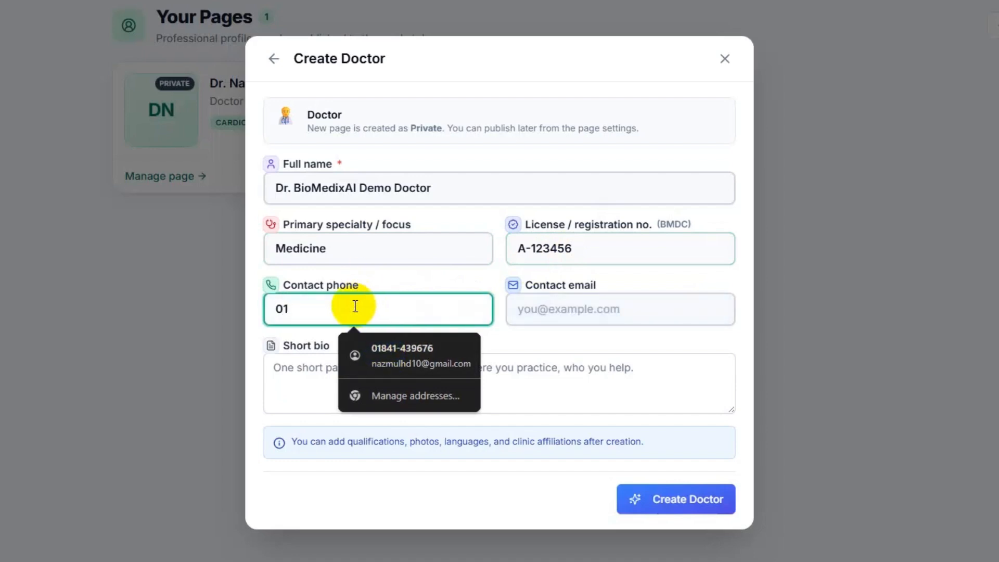
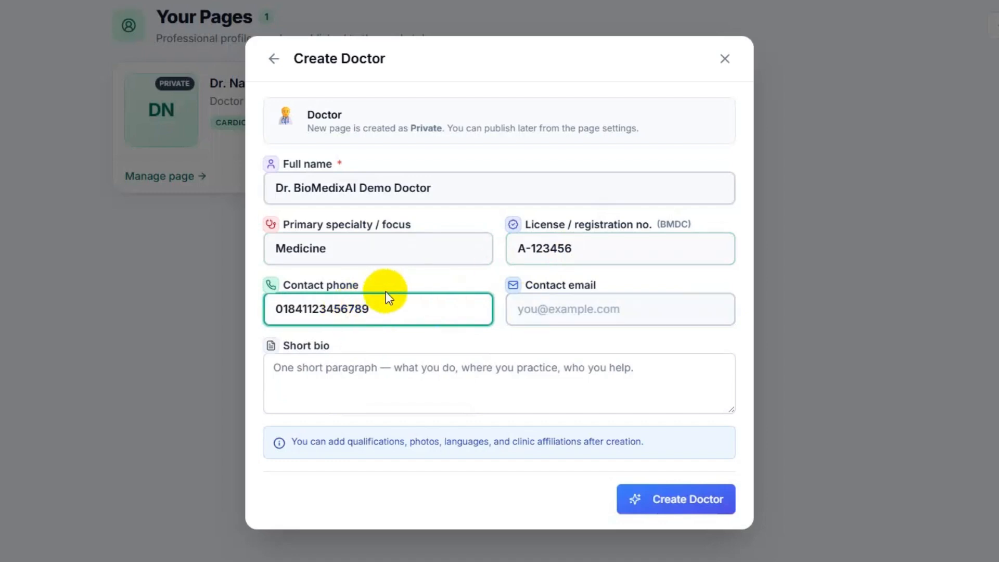
{"action": "left_click", "coordinate": [659, 313]}
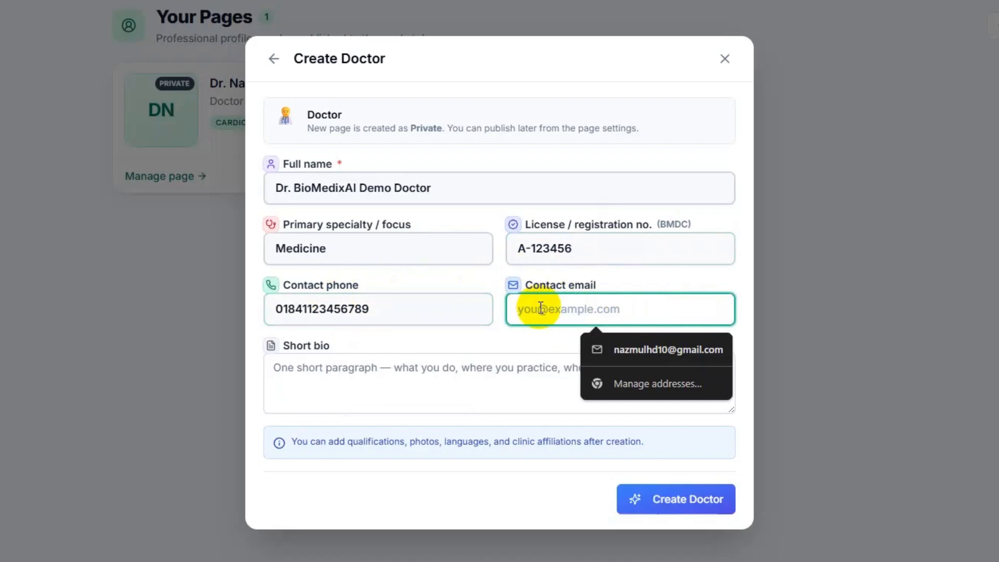
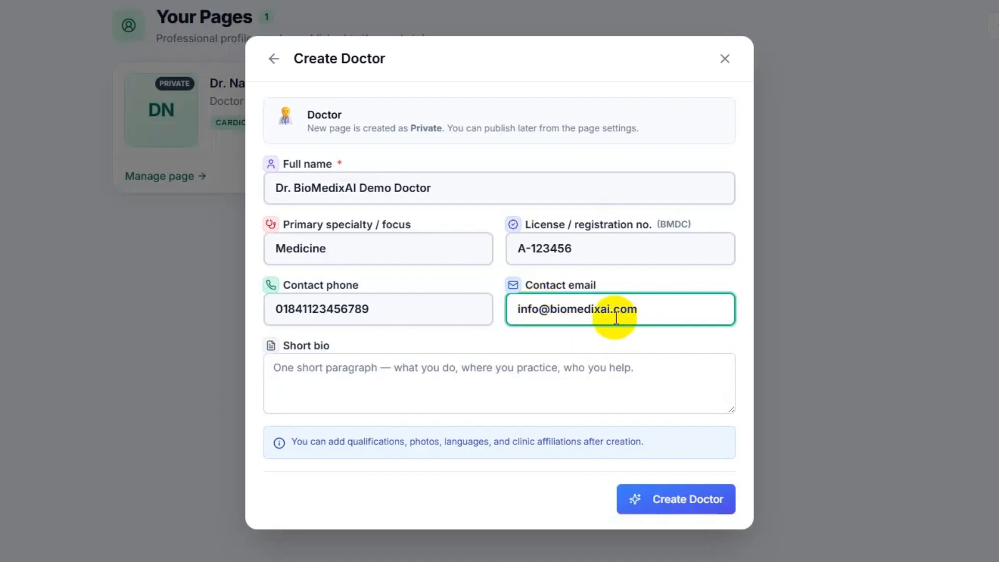
{"action": "left_click", "coordinate": [364, 367]}
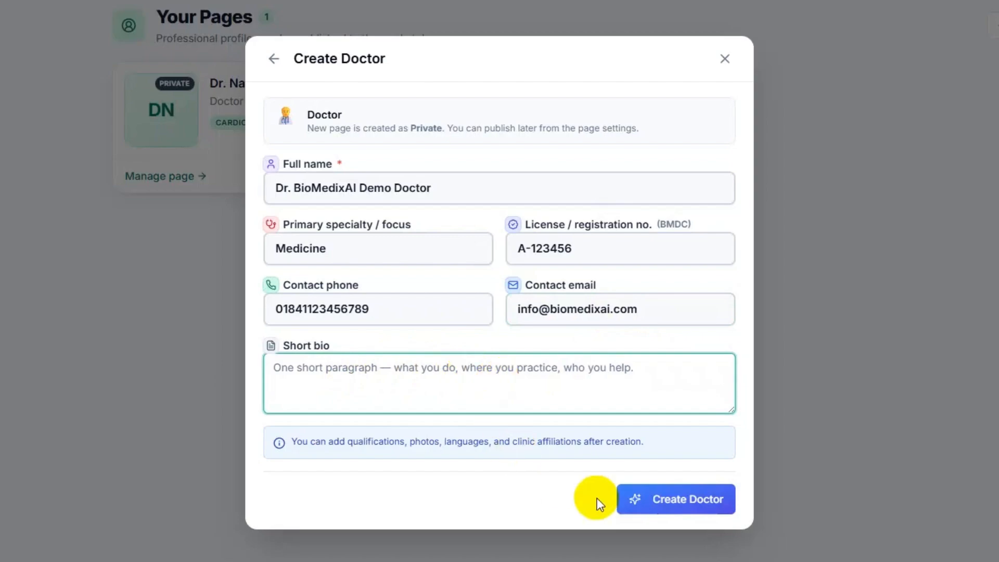
{"action": "left_click", "coordinate": [687, 500]}
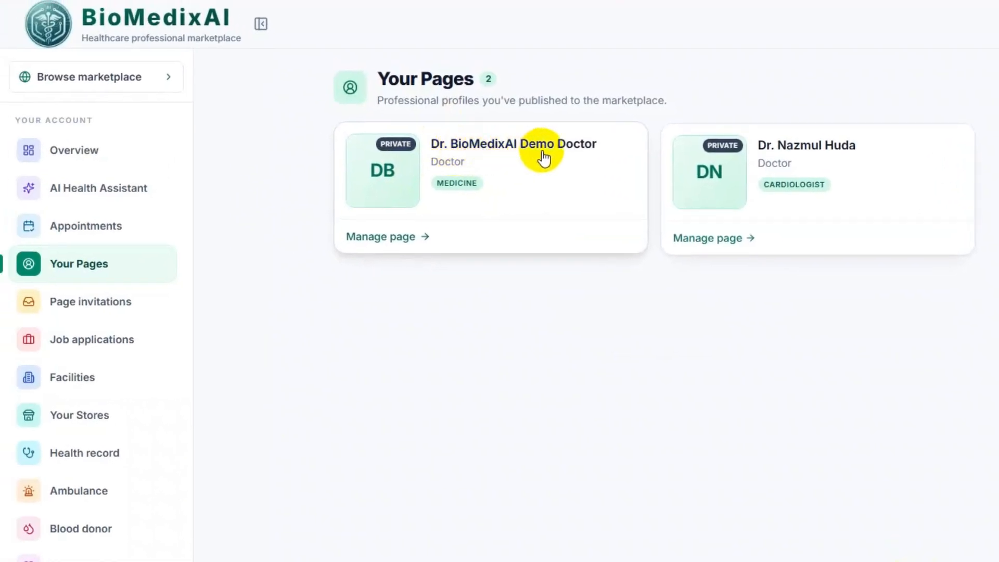
- Log out, log back in with the saved credentials, and return to My dashboard showing 2 pages
{"action": "left_click", "coordinate": [900, 23]}
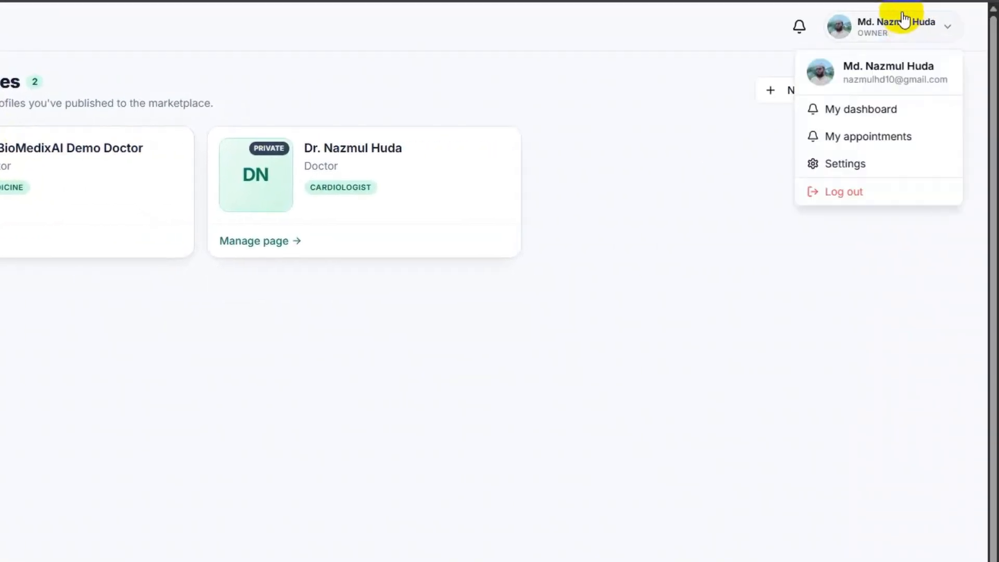
{"action": "left_click", "coordinate": [857, 192]}
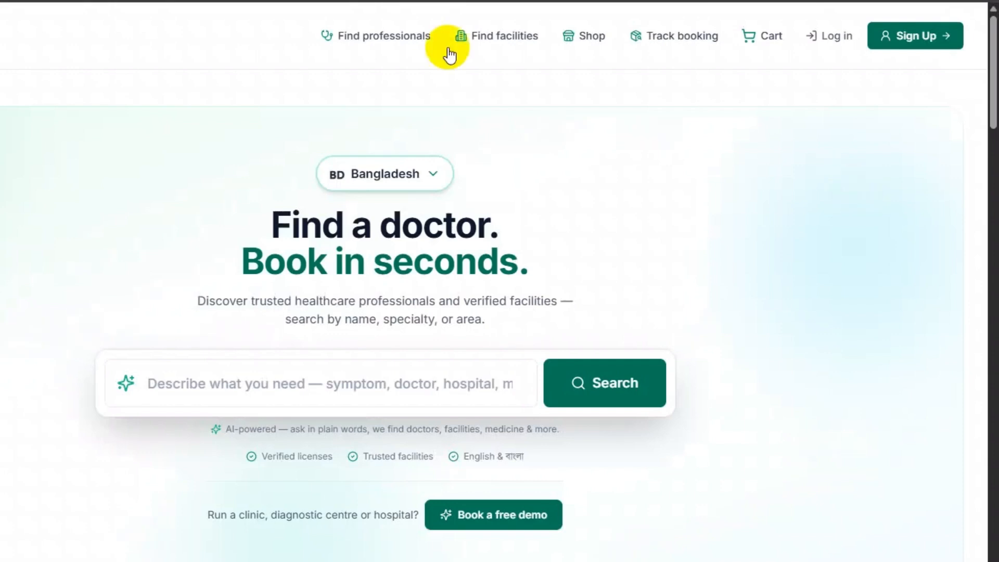
{"action": "left_click", "coordinate": [832, 36]}
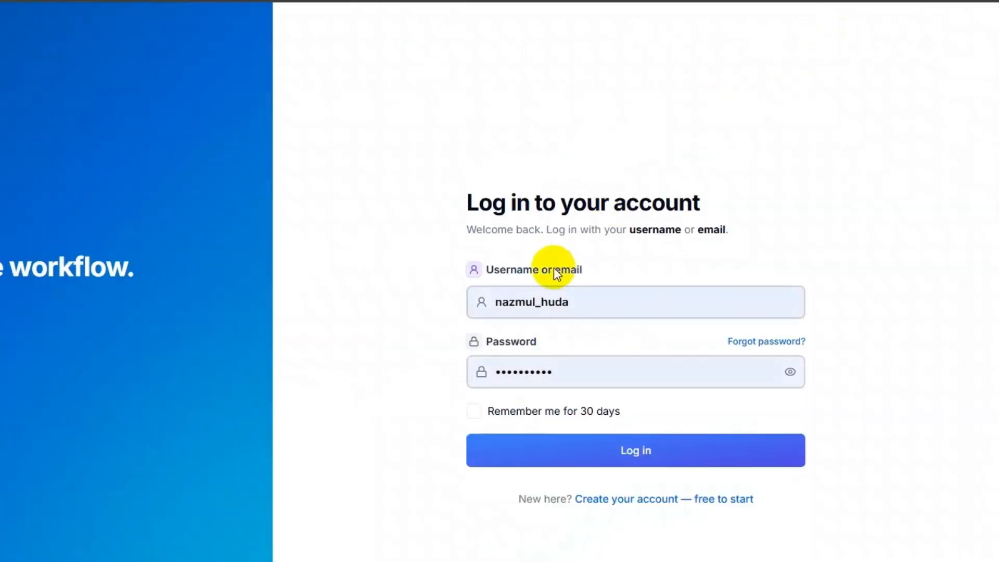
{"action": "left_click", "coordinate": [633, 460]}
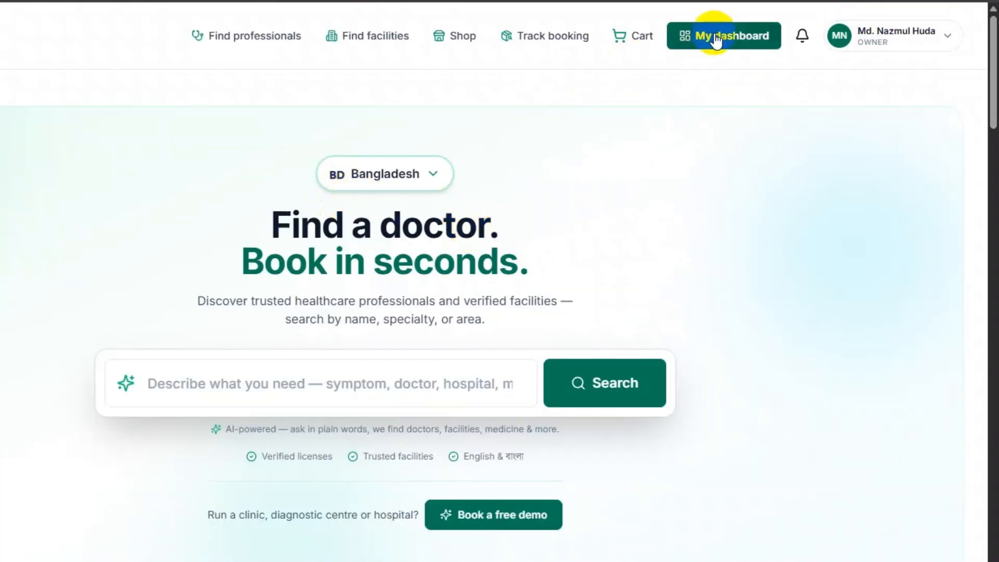
{"action": "left_click", "coordinate": [709, 36]}
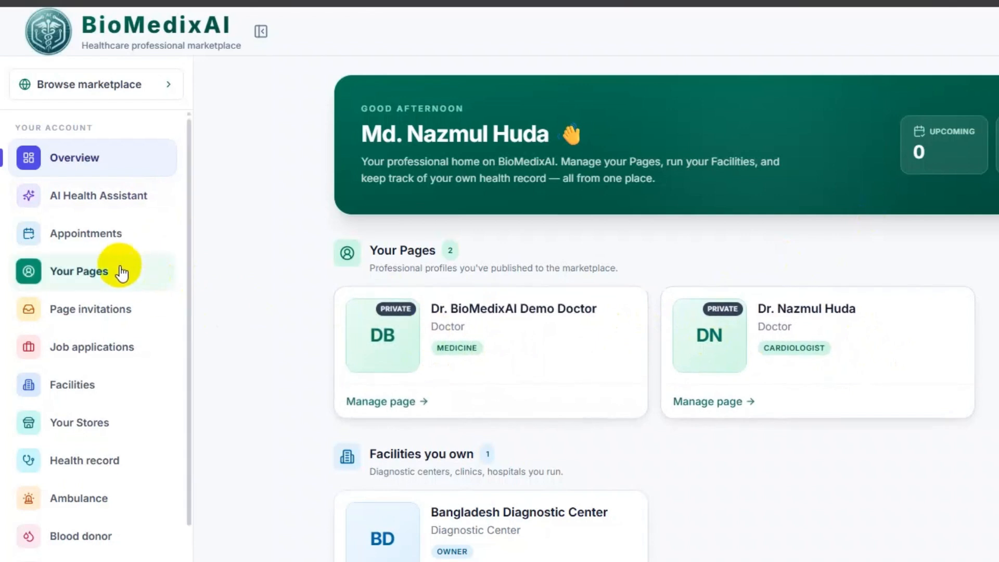
- Open the Dr. BioMedixAI Demo Doctor card from Your Pages to reach its empty Slots page
{"action": "left_click", "coordinate": [93, 274]}
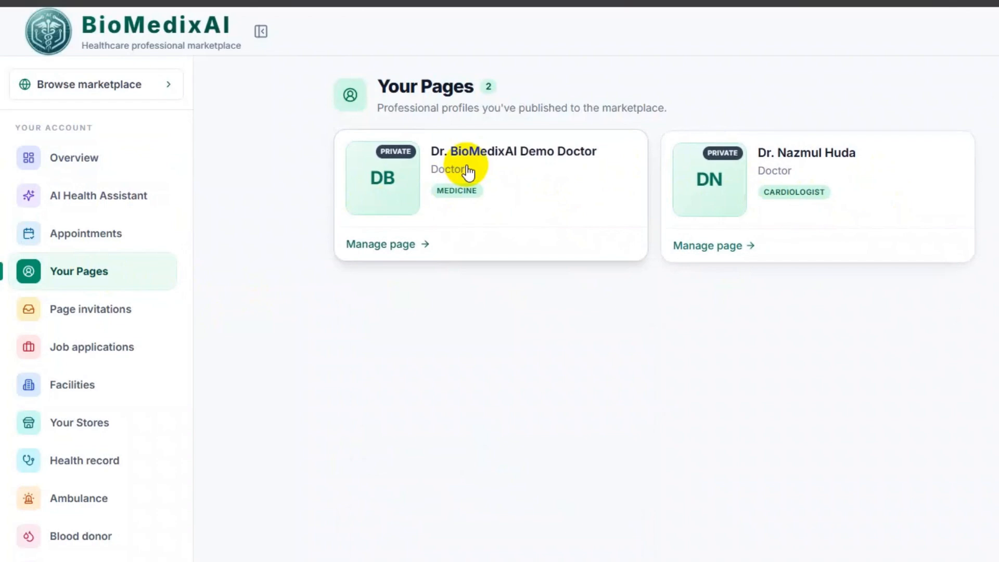
{"action": "left_click", "coordinate": [467, 164]}
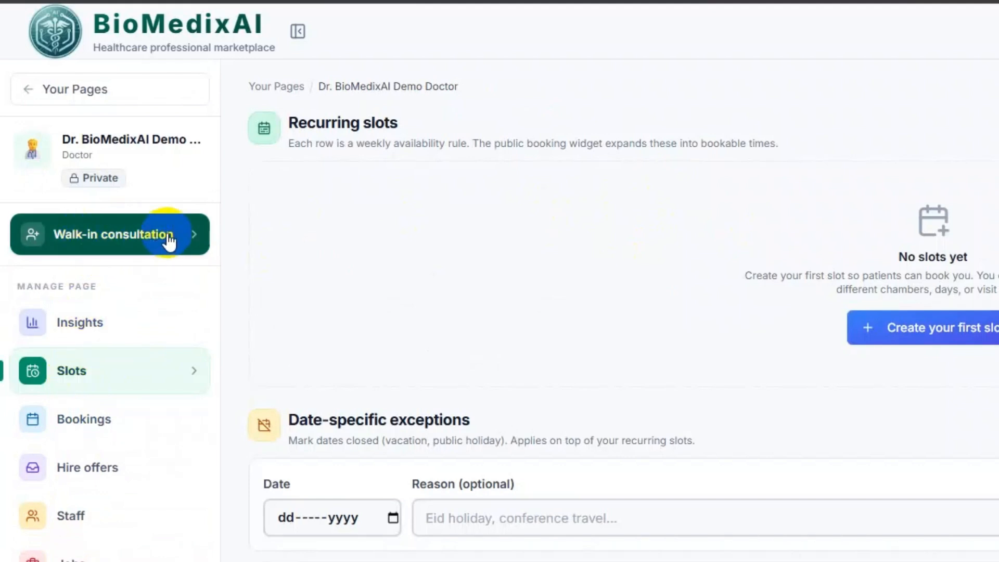
- Begin a walk-in consultation and register a new patient named 'Demo Patient'
{"action": "left_click", "coordinate": [133, 238]}
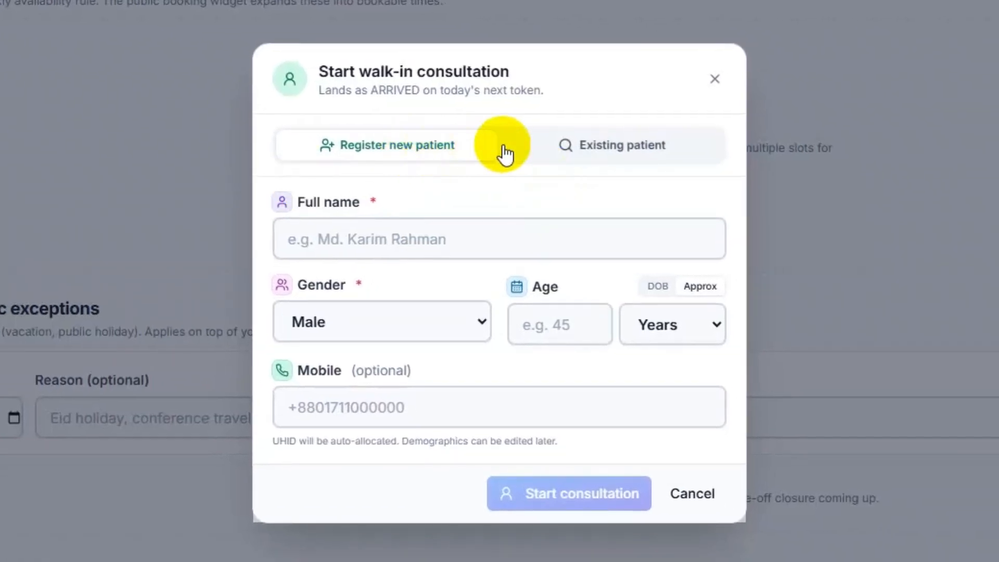
{"action": "left_click", "coordinate": [633, 149]}
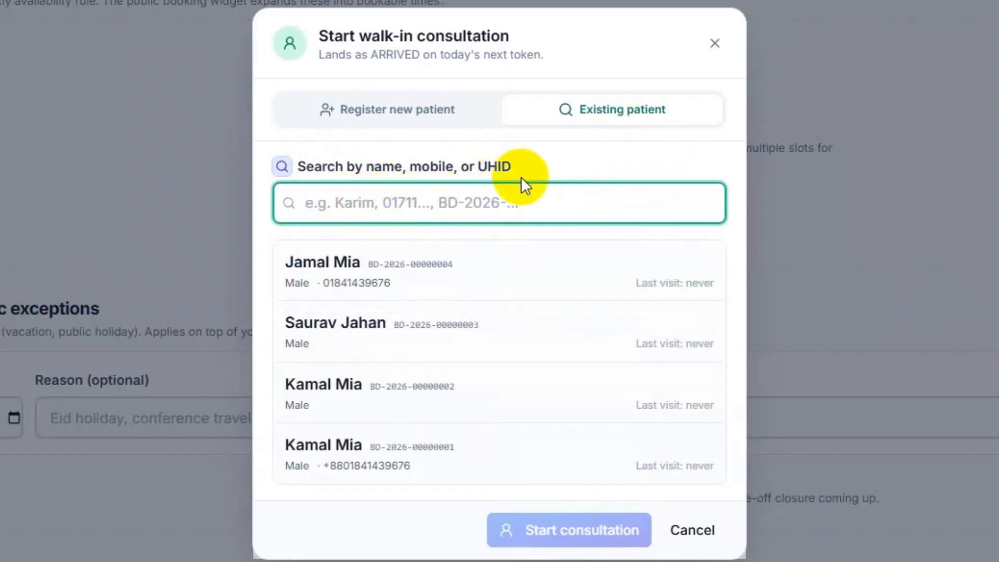
{"action": "left_click_drag", "start_coordinate": [374, 167], "coordinate": [427, 163]}
{"action": "left_click", "coordinate": [455, 163]}
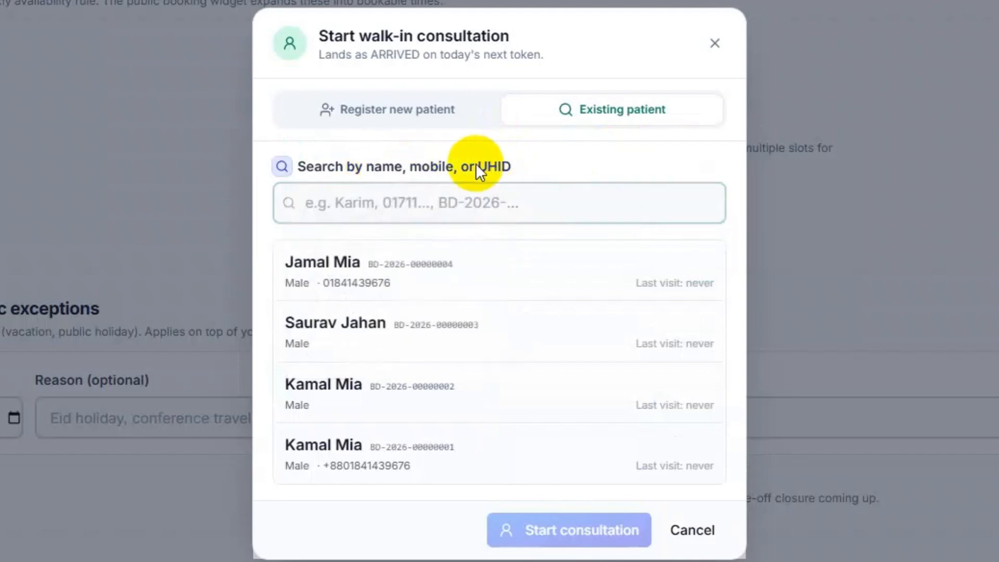
{"action": "left_click", "coordinate": [523, 167]}
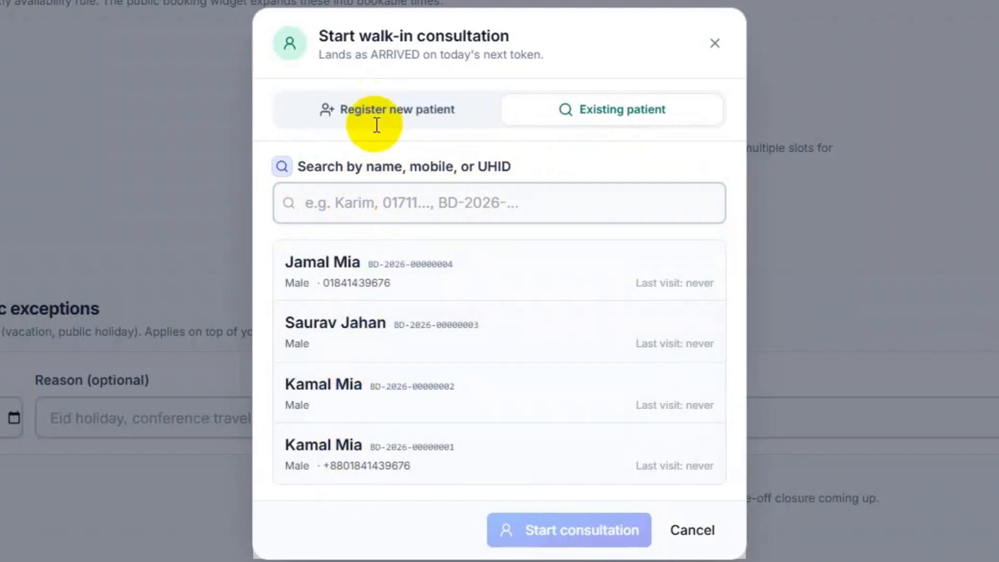
{"action": "left_click", "coordinate": [403, 110]}
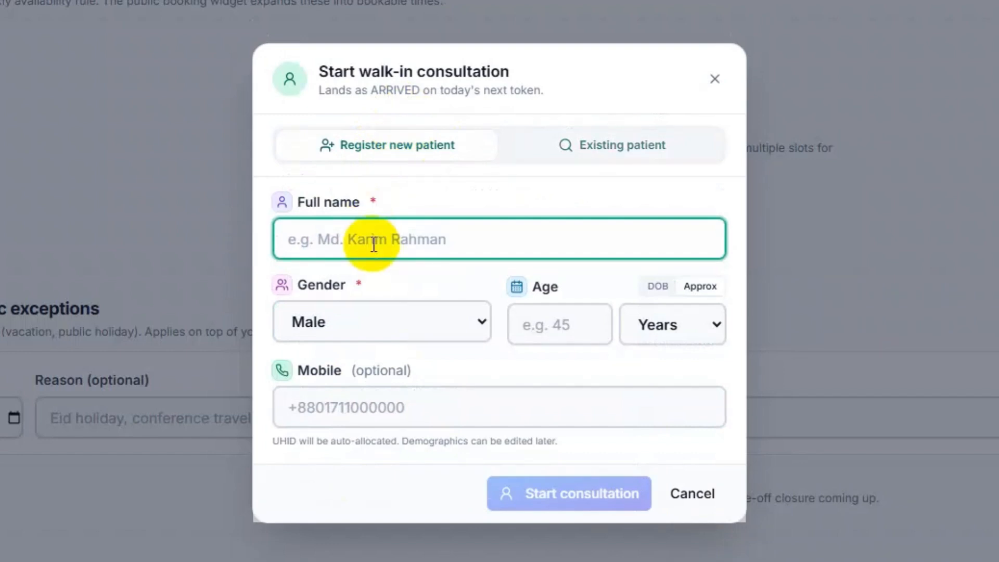
{"action": "type", "text": "De"}
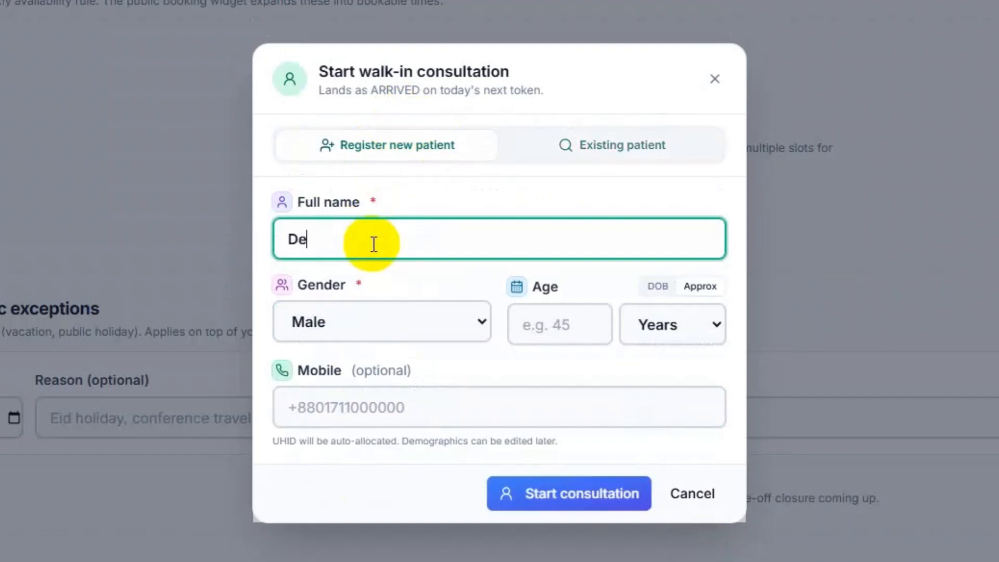
{"action": "type", "text": "mo Patient"}
- Set the patient's gender to Male and age to 45 Years
{"action": "left_click", "coordinate": [379, 321]}
{"action": "left_click", "coordinate": [360, 358]}
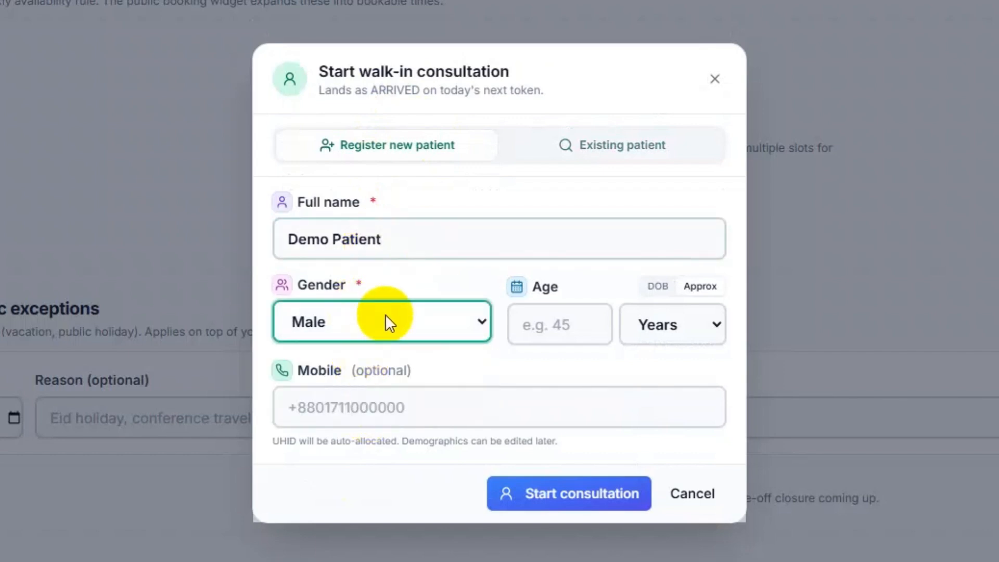
{"action": "left_click", "coordinate": [545, 328]}
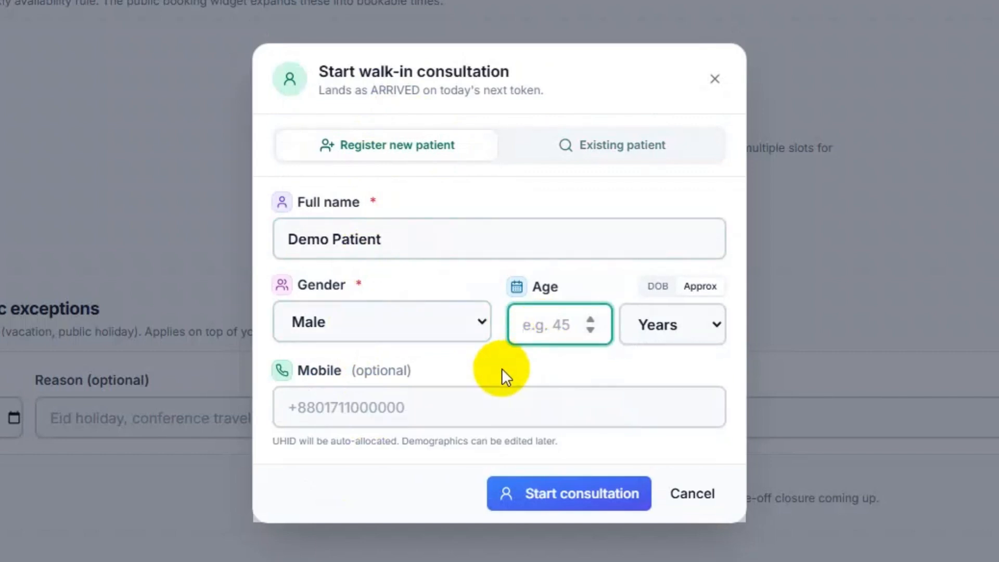
{"action": "type", "text": "45"}
{"action": "left_click", "coordinate": [670, 325]}
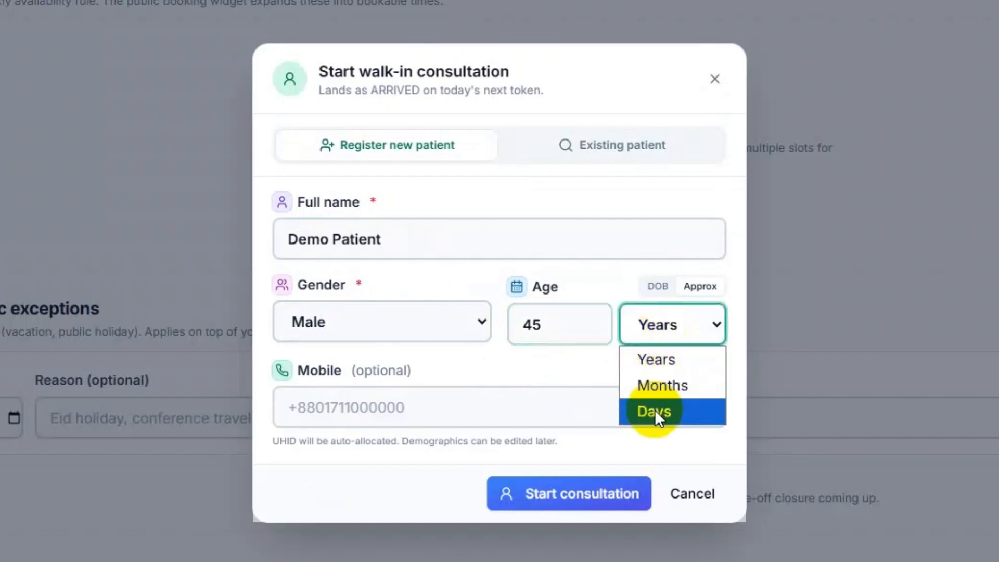
{"action": "left_click", "coordinate": [648, 359]}
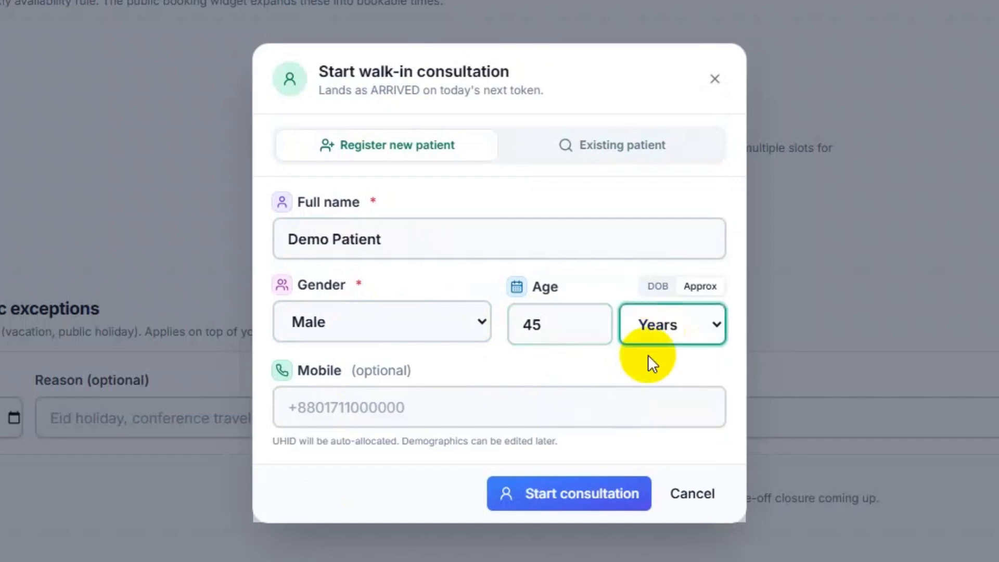
- Keep approximate age 45, leave Mobile blank, and start the consultation
{"action": "left_click", "coordinate": [660, 289]}
{"action": "left_click", "coordinate": [562, 338]}
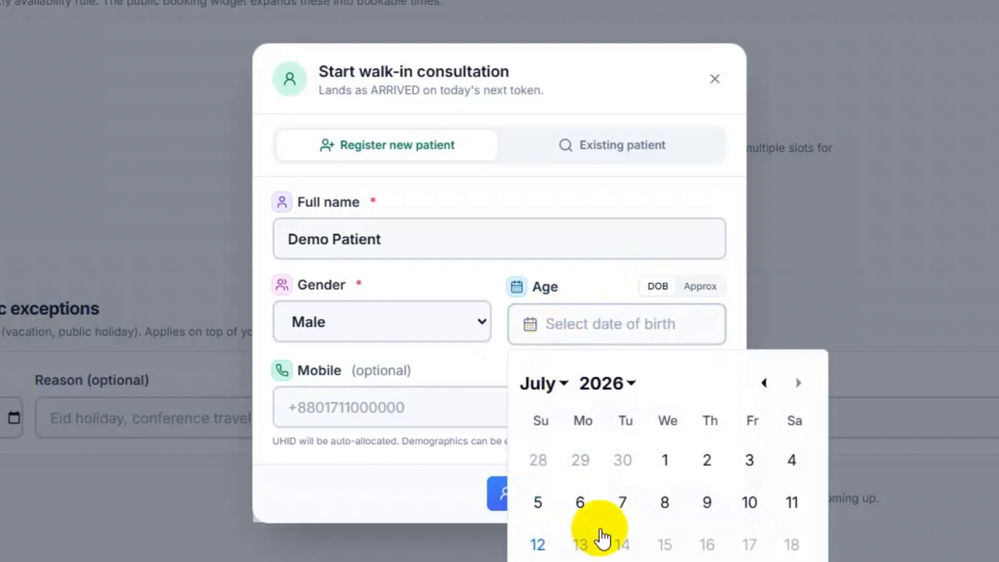
{"action": "left_click", "coordinate": [703, 287]}
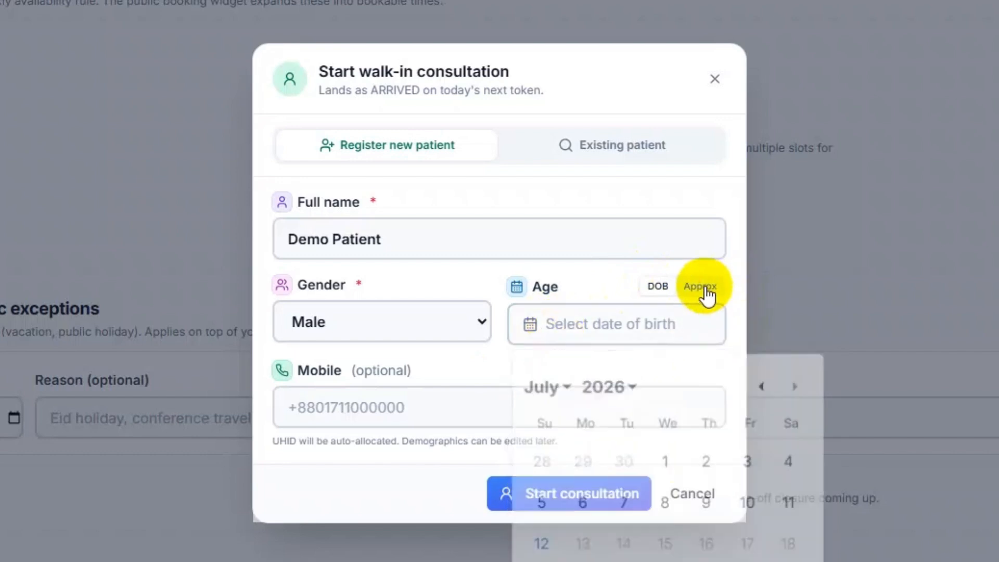
{"action": "left_click", "coordinate": [544, 324]}
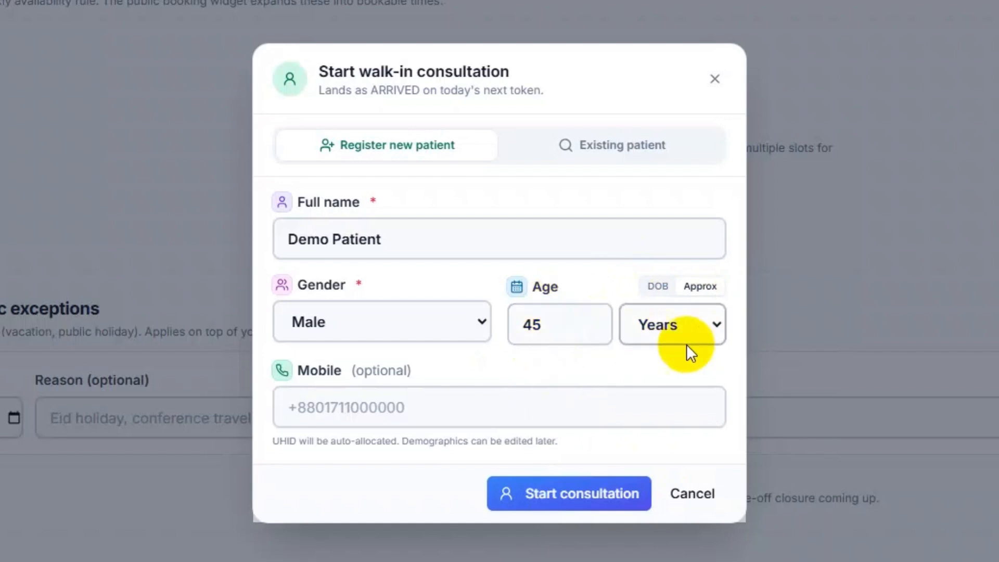
{"action": "left_click", "coordinate": [390, 401]}
{"action": "left_click", "coordinate": [438, 362]}
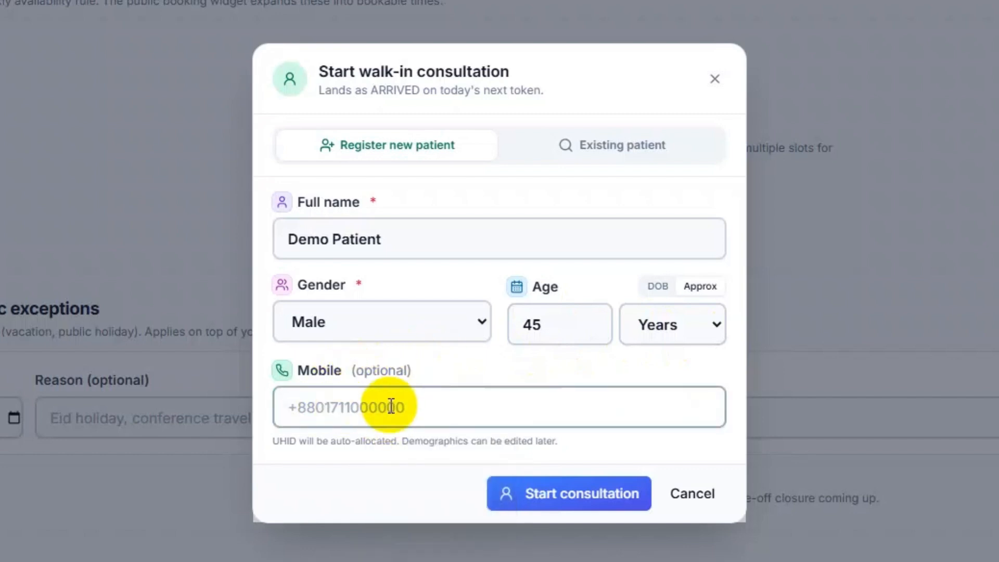
{"action": "left_click", "coordinate": [584, 496]}
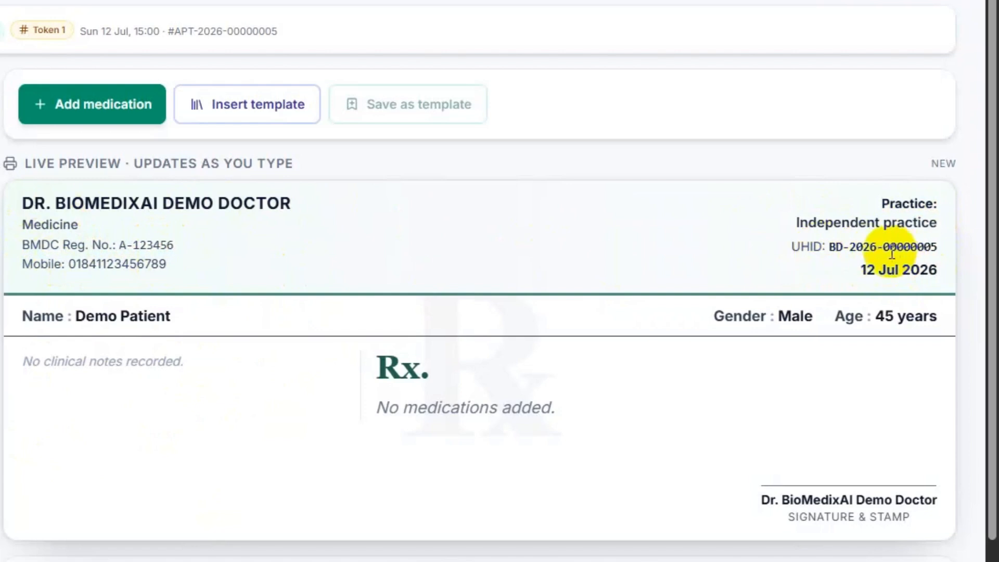
{"action": "left_click", "coordinate": [832, 248]}
{"action": "left_click_drag", "start_coordinate": [831, 247], "coordinate": [939, 246]}
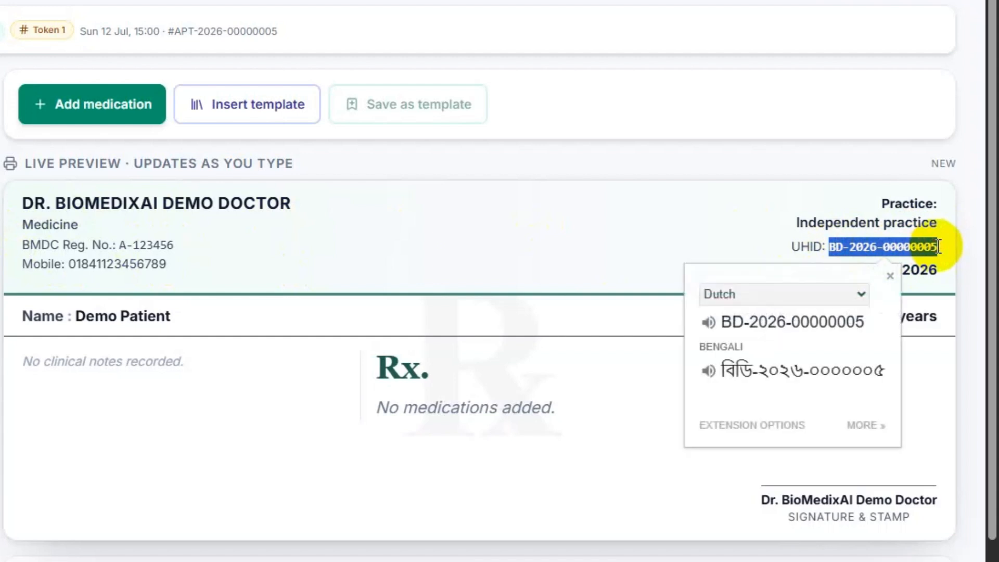
{"action": "left_click", "coordinate": [821, 244]}
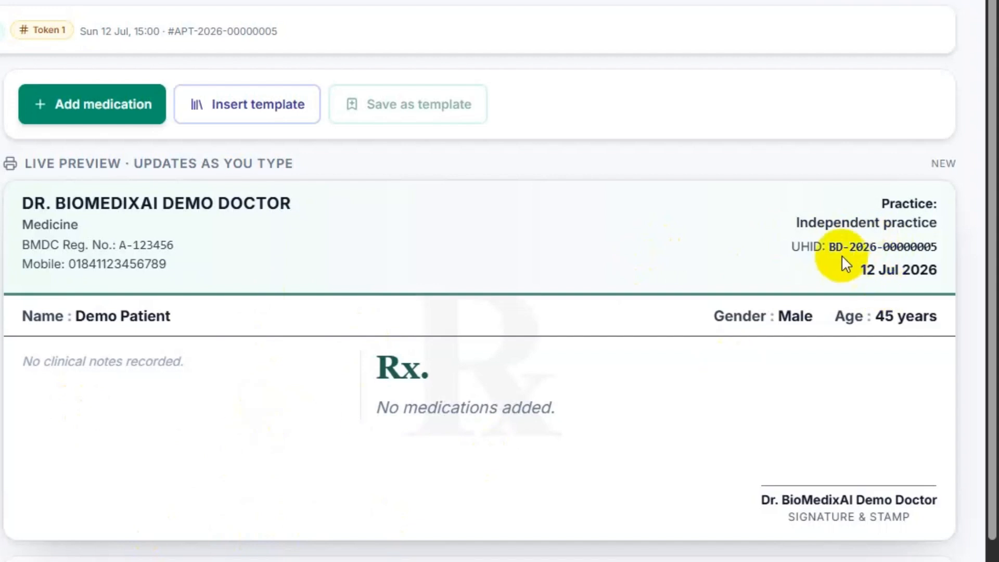
{"action": "left_click_drag", "start_coordinate": [829, 246], "coordinate": [938, 247]}
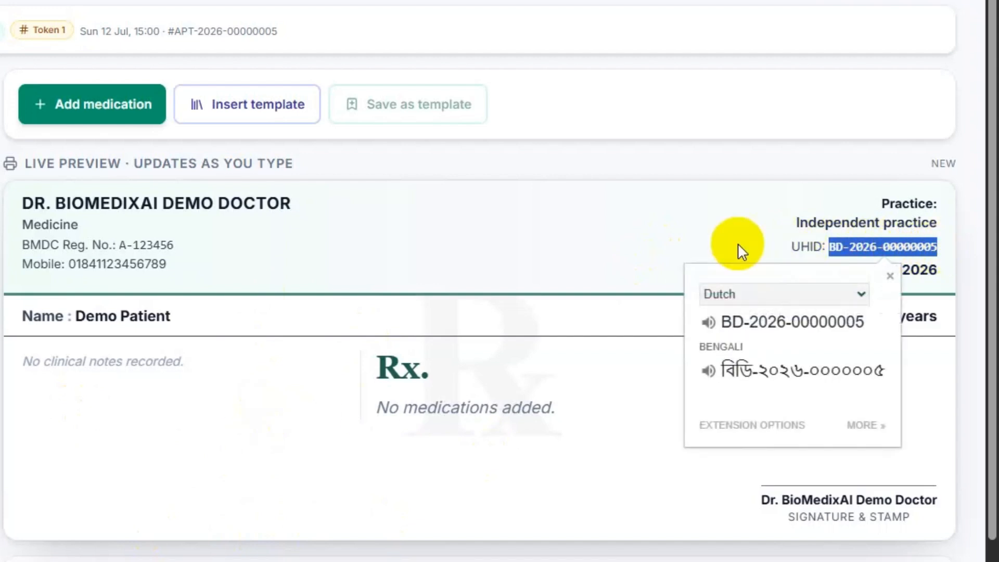
{"action": "left_click", "coordinate": [737, 242]}
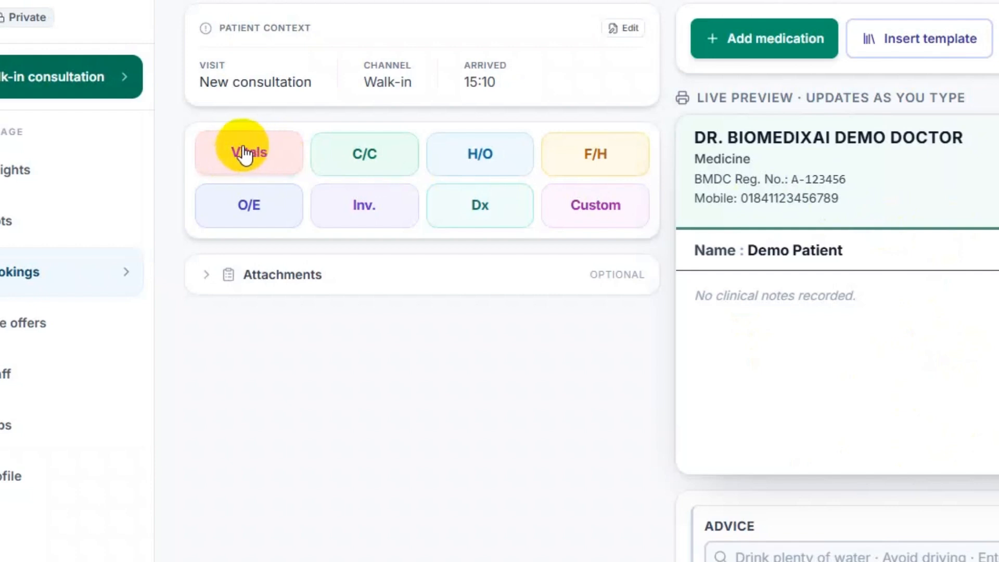
- Add a BP vital reading of 130/90 to the prescription
{"action": "left_click", "coordinate": [244, 154]}
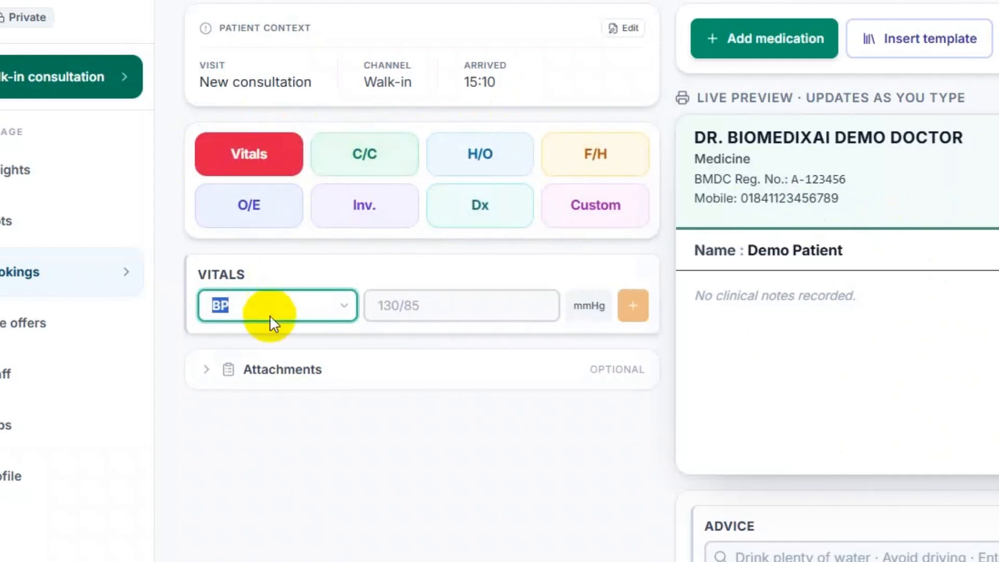
{"action": "left_click", "coordinate": [345, 306]}
{"action": "scroll", "coordinate": [289, 374], "scroll_direction": "down", "scroll_amount": 5}
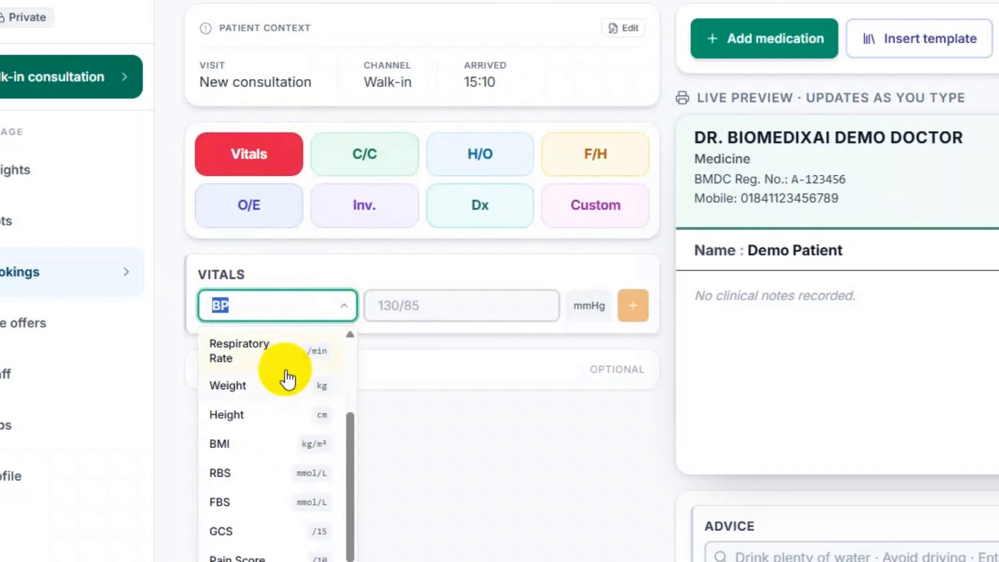
{"action": "scroll", "coordinate": [276, 338], "scroll_direction": "up", "scroll_amount": 2}
{"action": "type", "text": "e"}
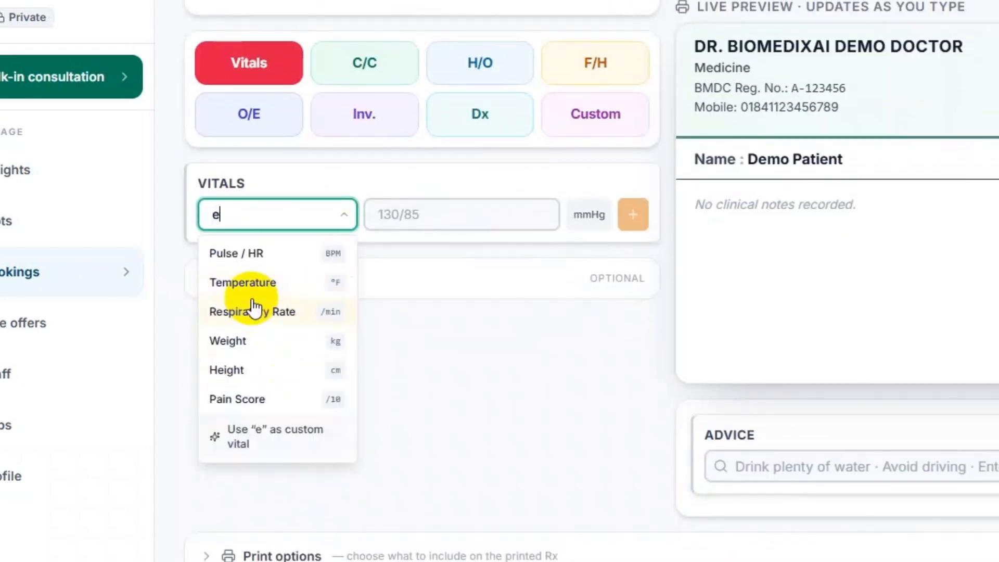
{"action": "type", "text": "x"}
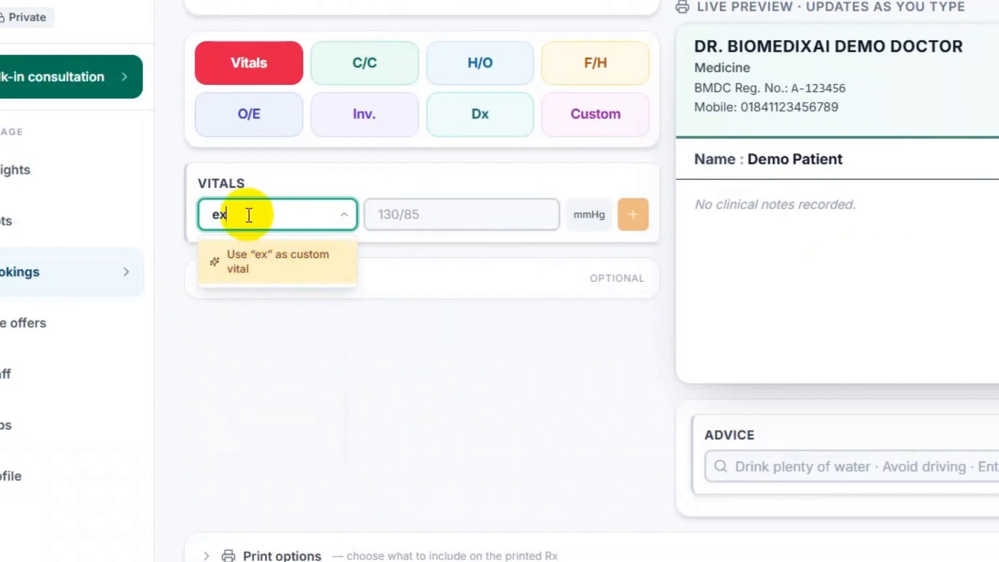
{"action": "key", "text": "BackSpace"}
{"action": "key", "text": "BackSpace"}
{"action": "type", "text": "bp"}
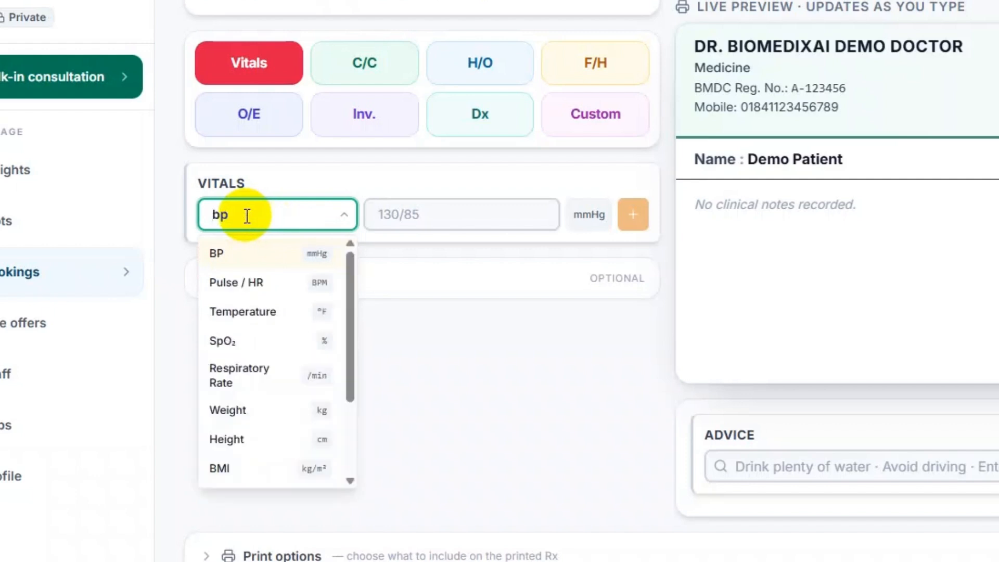
{"action": "left_click", "coordinate": [245, 250]}
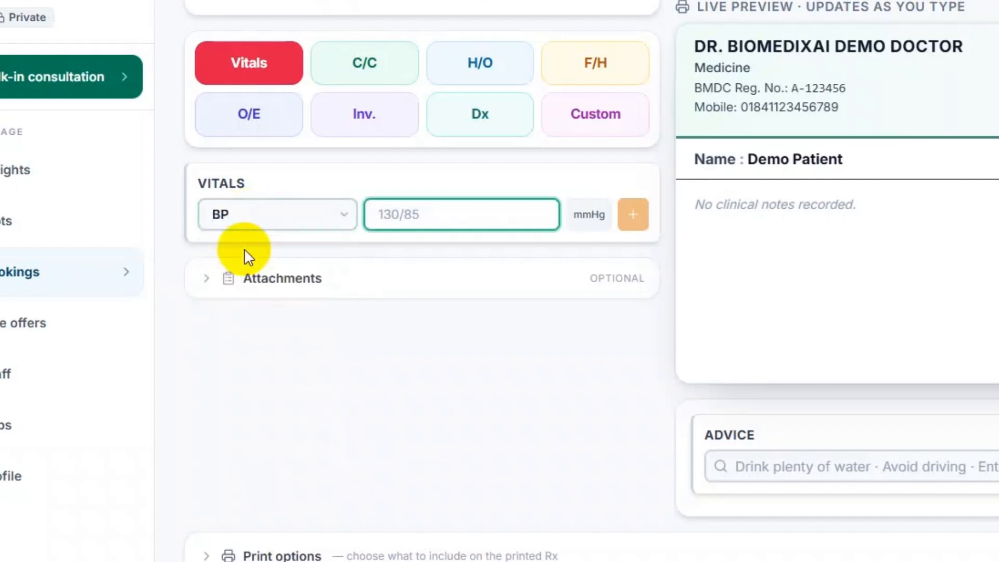
{"action": "type", "text": "130/90"}
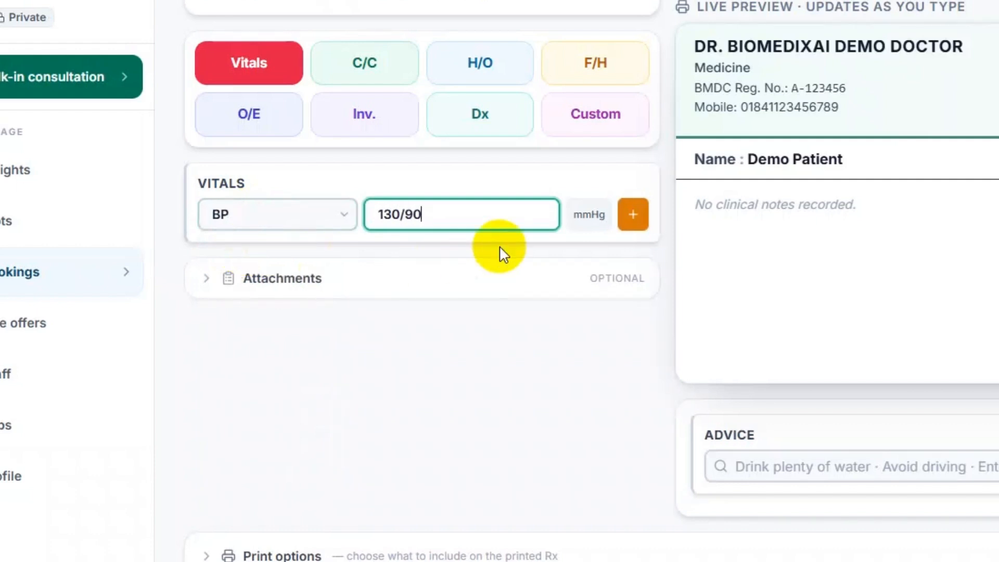
{"action": "left_click", "coordinate": [633, 224]}
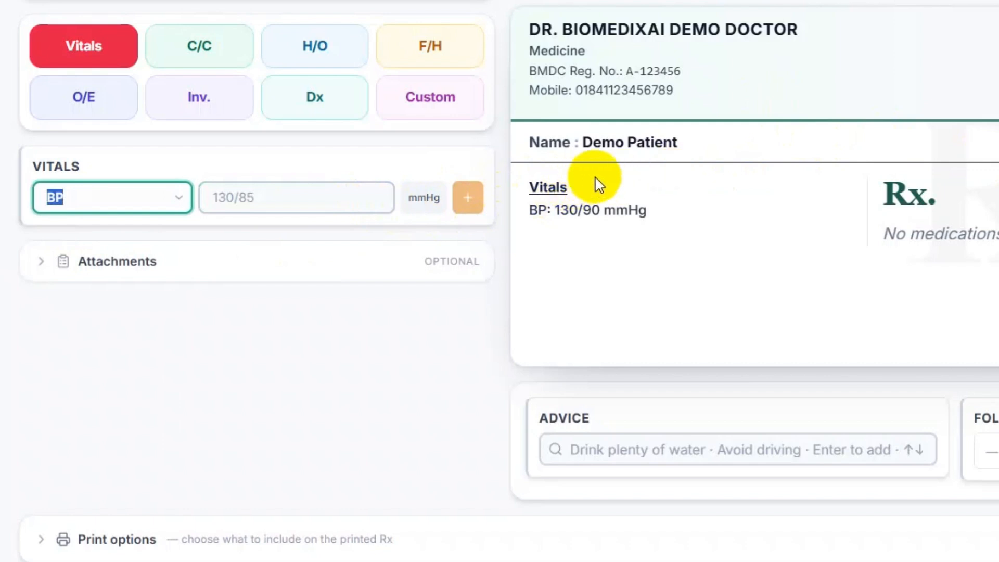
- Correct the recorded BP reading to 130/80 mmHg
{"action": "mouse_move", "coordinate": [595, 197]}
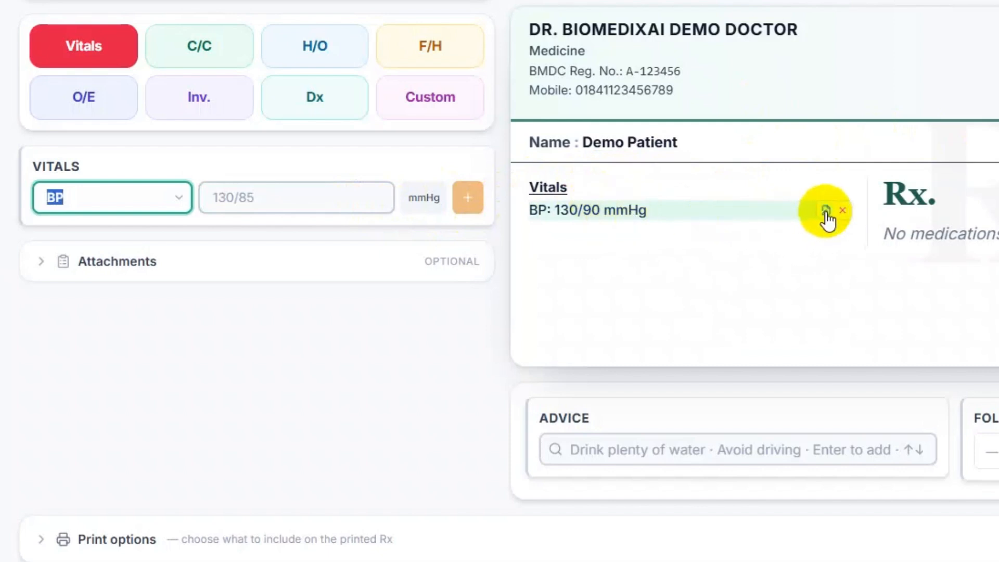
{"action": "left_click", "coordinate": [826, 213]}
{"action": "double_click", "coordinate": [598, 212]}
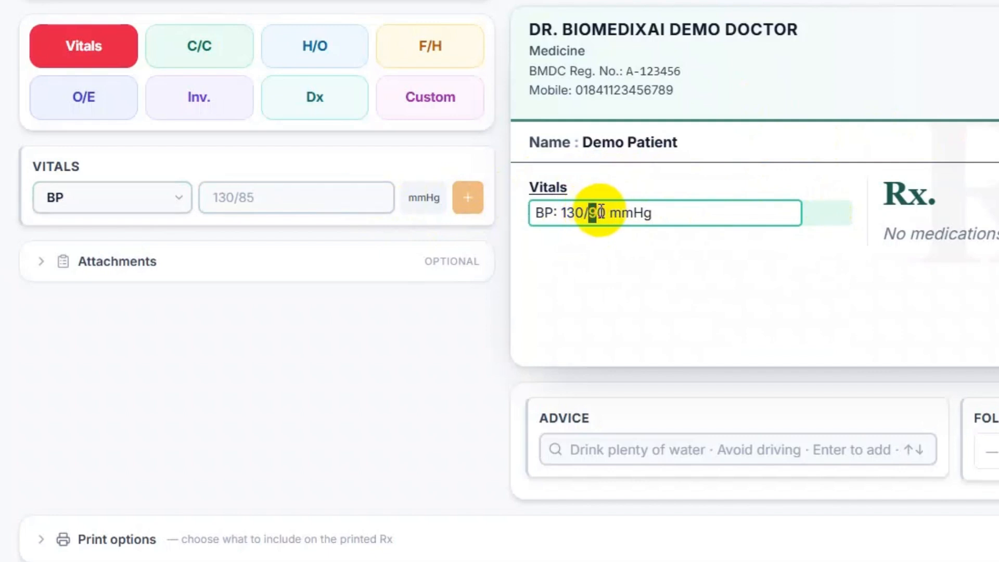
{"action": "key", "text": "Return"}
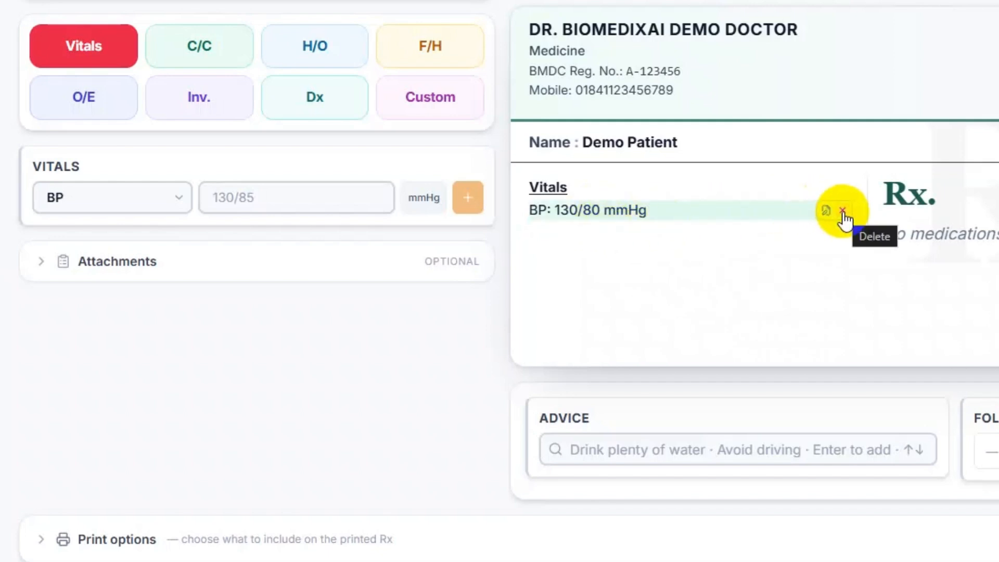
- Add a Pulse / HR vital of 78 BPM
{"action": "left_click", "coordinate": [179, 198]}
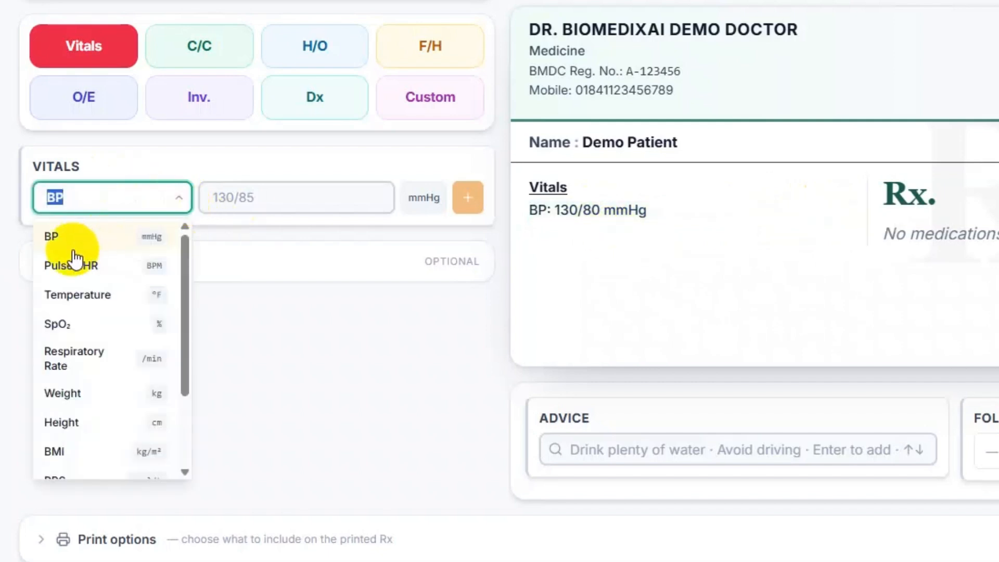
{"action": "left_click", "coordinate": [70, 263]}
{"action": "type", "text": "78"}
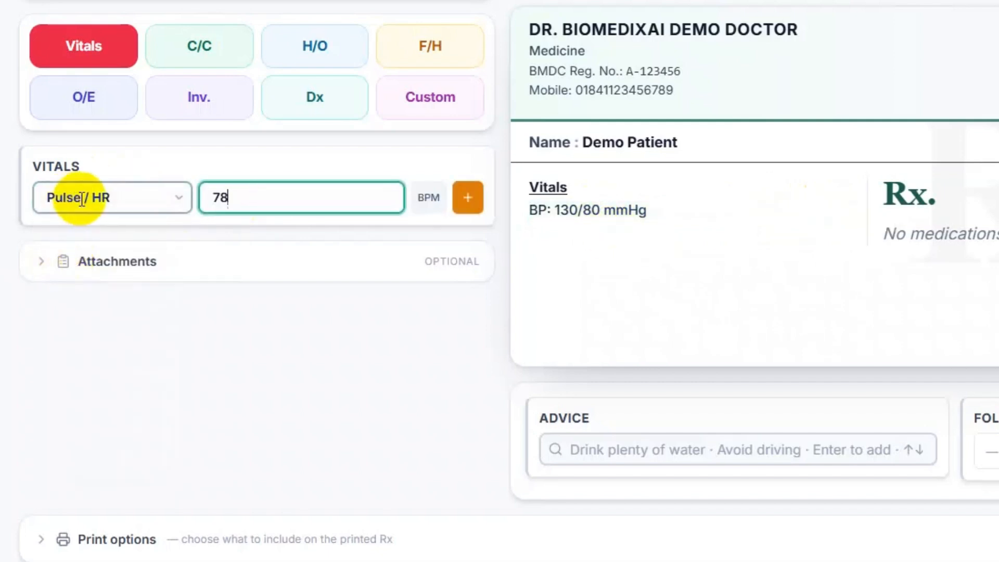
{"action": "key", "text": "Return"}
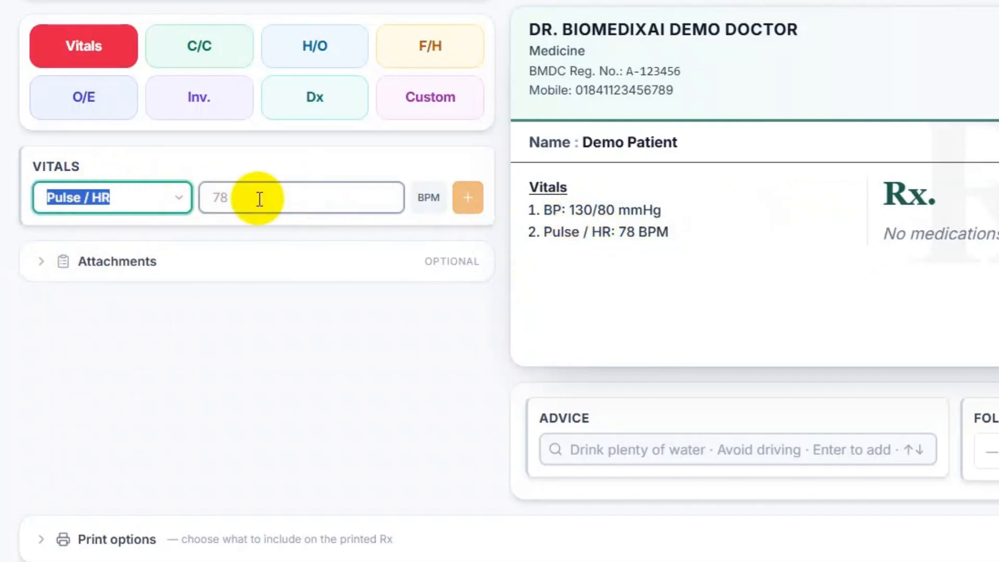
{"action": "mouse_move", "coordinate": [598, 209]}
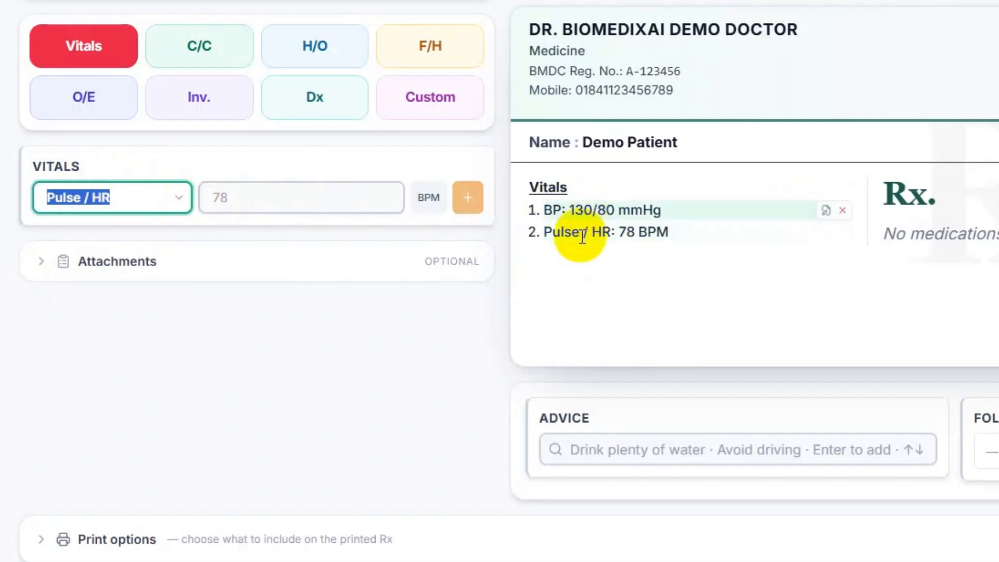
{"action": "mouse_move", "coordinate": [632, 227]}
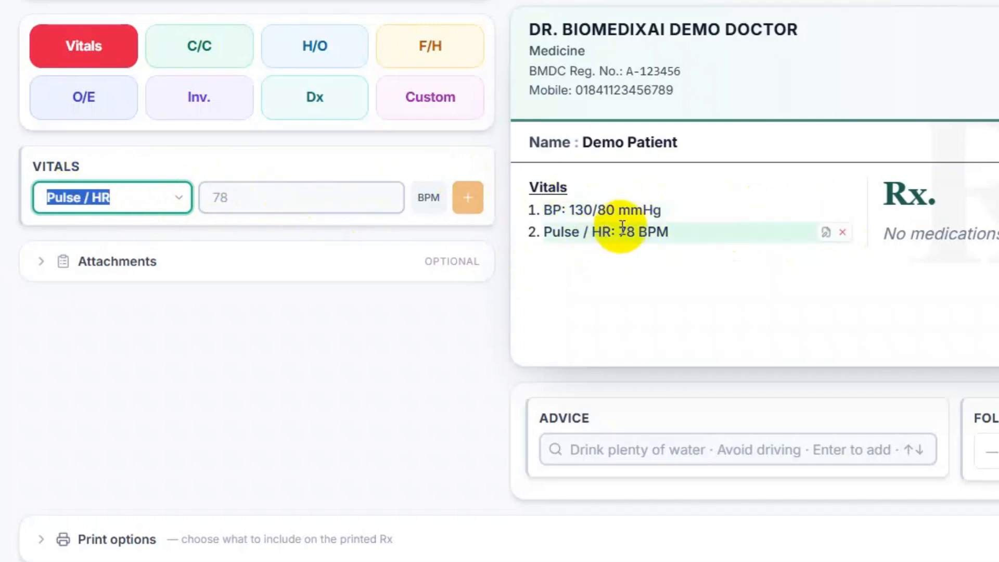
{"action": "left_click", "coordinate": [223, 49]}
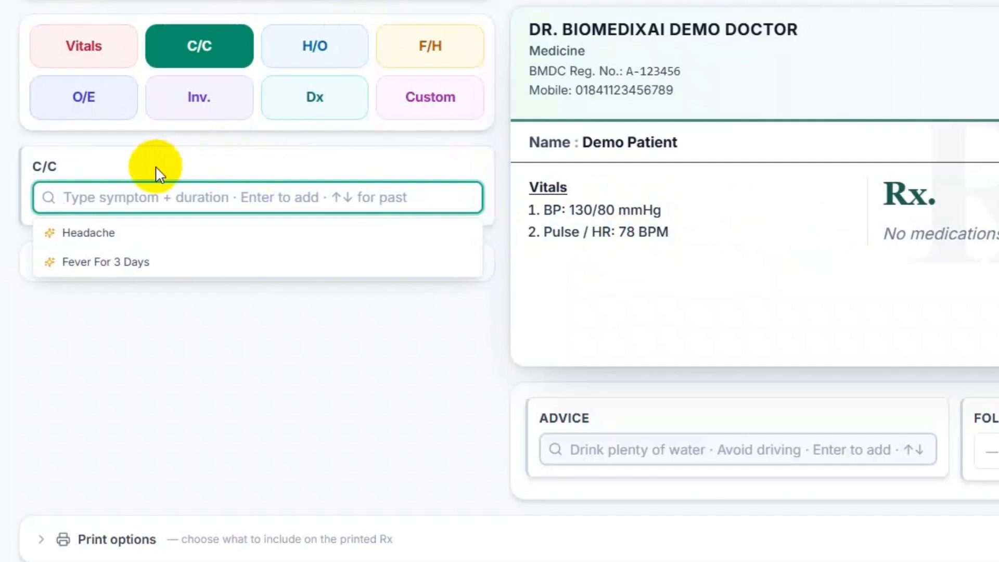
- Enter Headache, 'Fever for 5 days' and Heartburn as the patient's chief complaints
{"action": "left_click", "coordinate": [99, 229]}
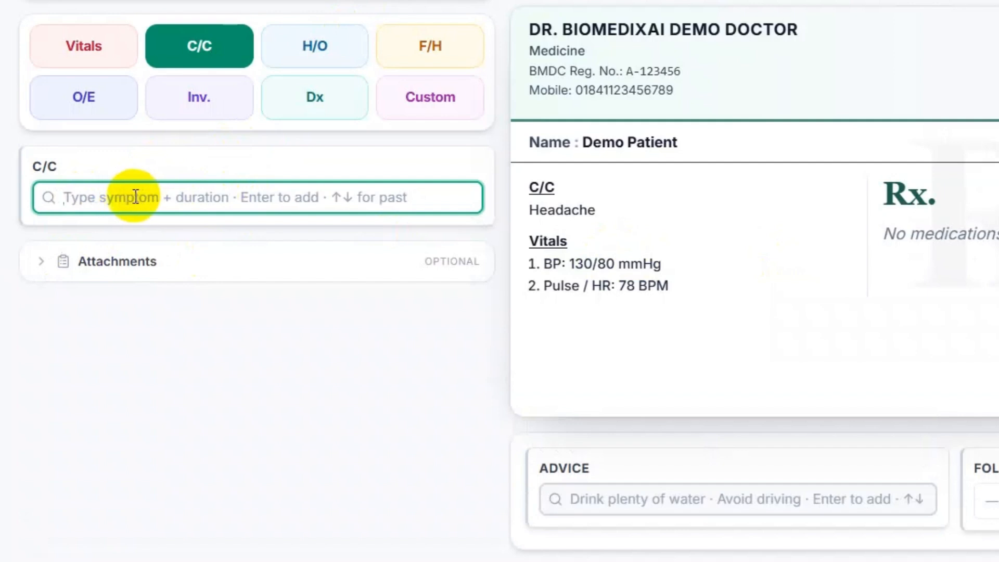
{"action": "mouse_move", "coordinate": [559, 205]}
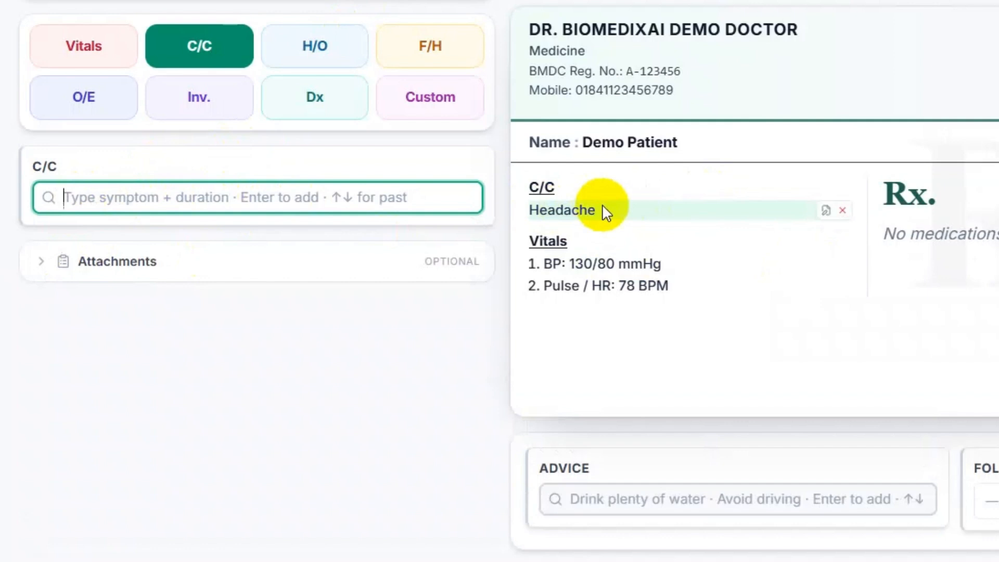
{"action": "type", "text": "fe"}
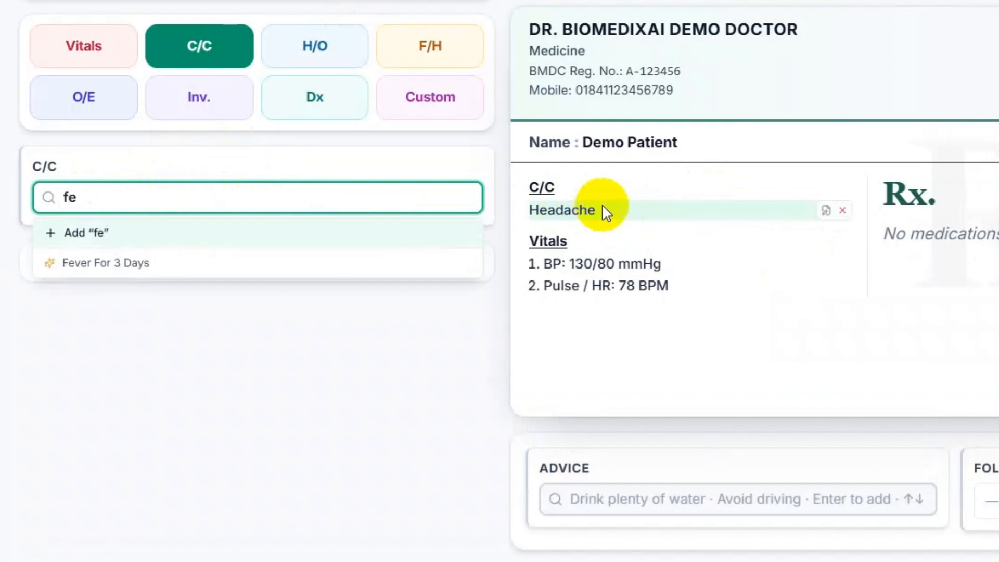
{"action": "key", "text": "BackSpace"}
{"action": "key", "text": "BackSpace"}
{"action": "type", "text": "Fever "}
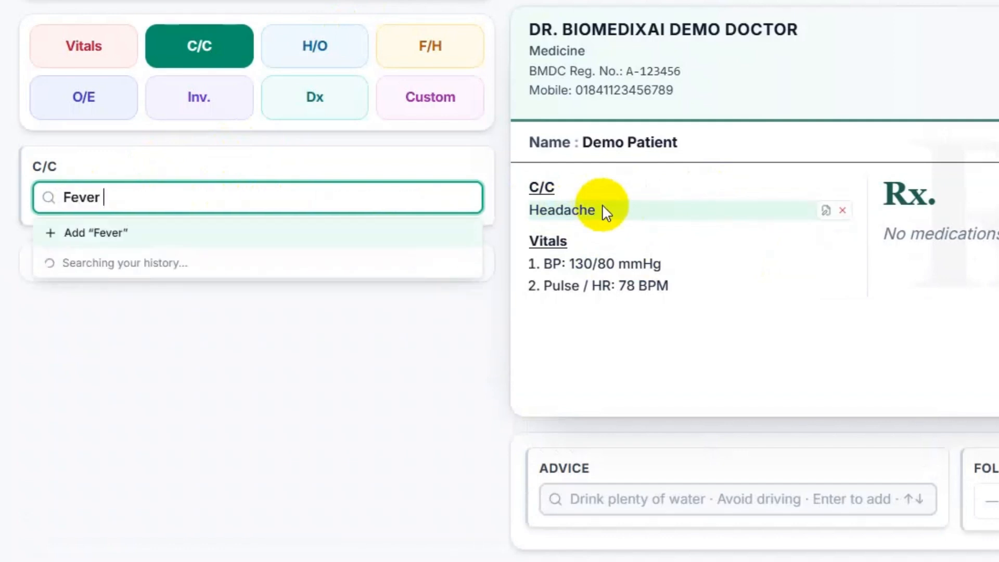
{"action": "type", "text": "for 5 days"}
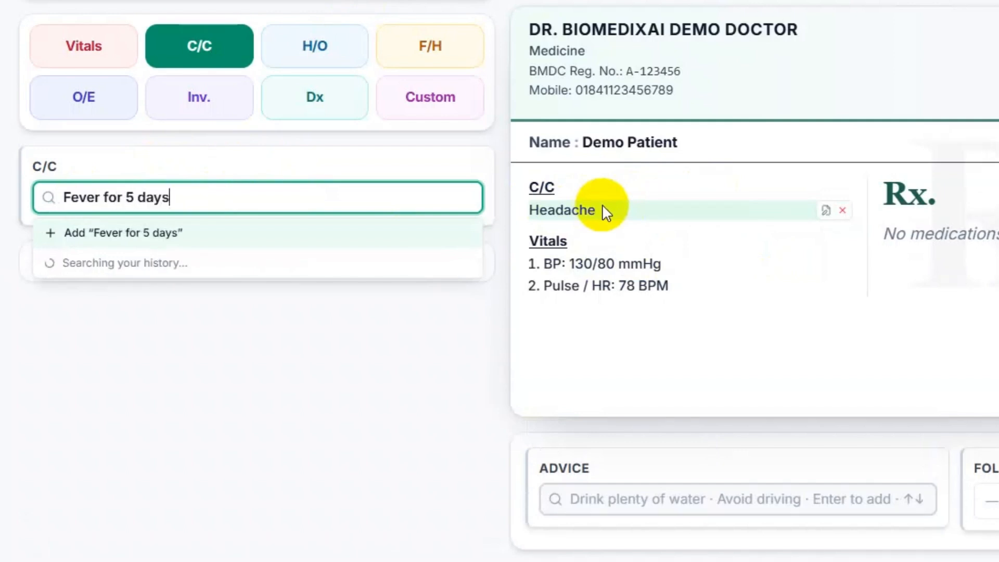
{"action": "left_click", "coordinate": [203, 241]}
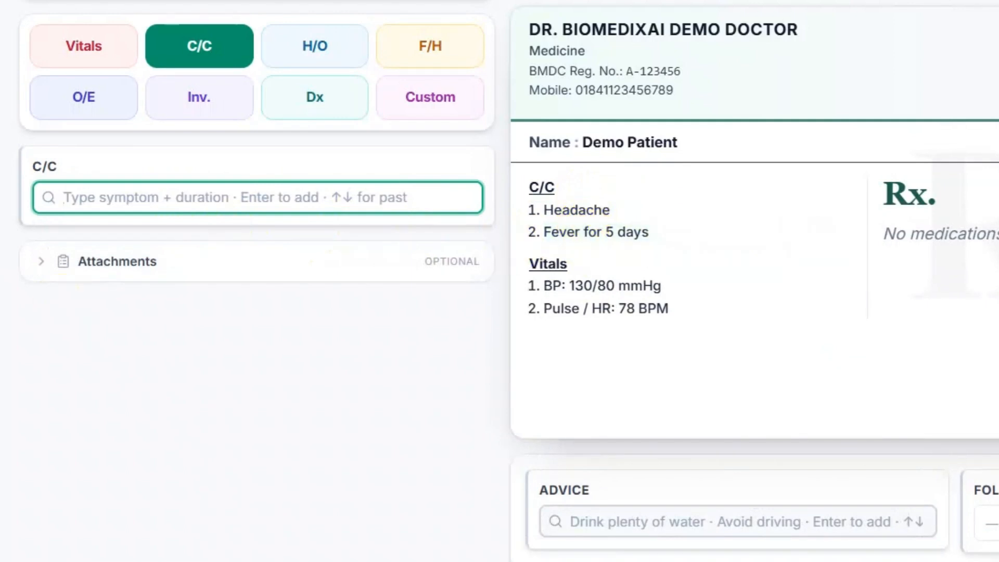
{"action": "type", "text": "Heartburn"}
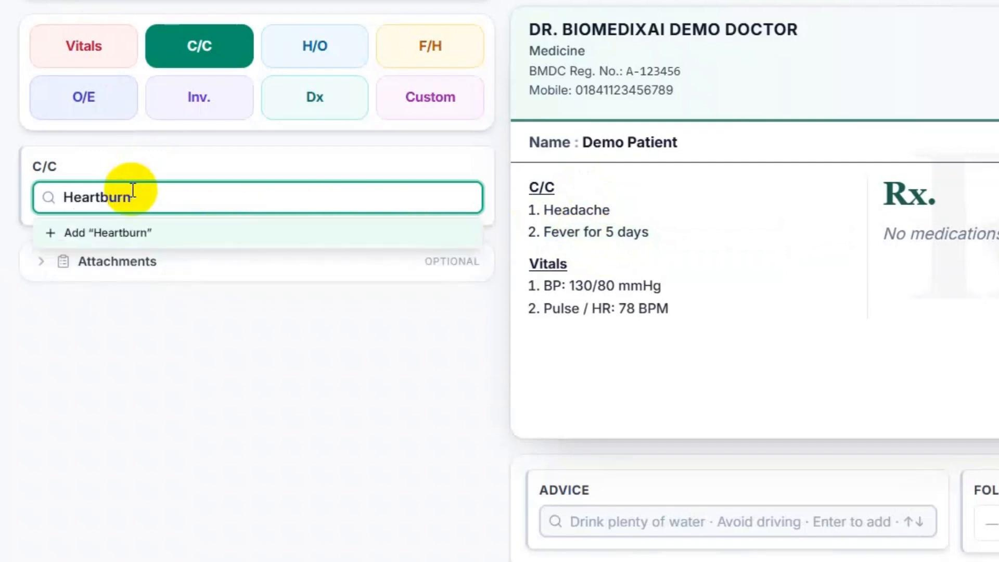
{"action": "key", "text": "Return"}
{"action": "mouse_move", "coordinate": [684, 231]}
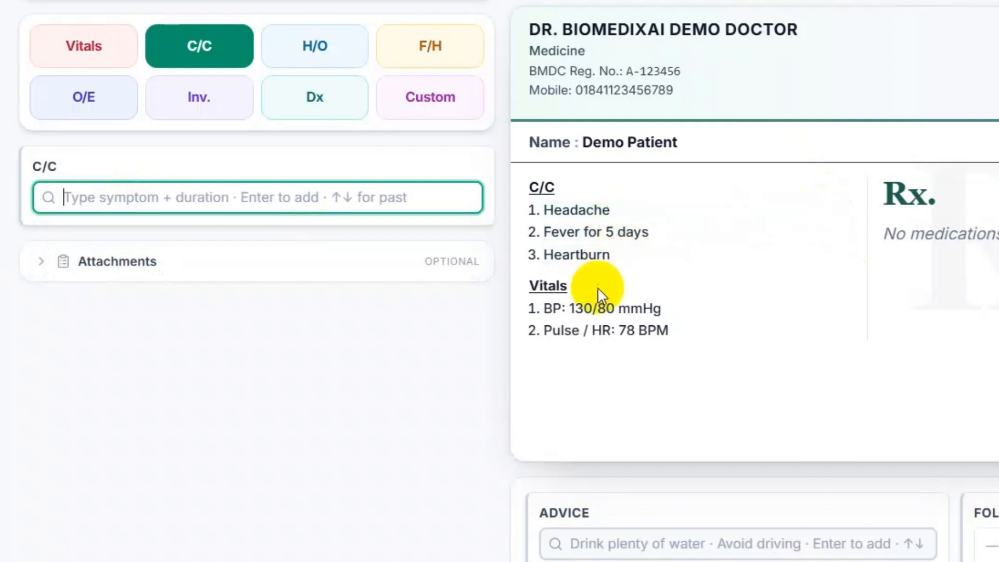
- Move through the H/O, F/H, O/E and Inv. tabs to reach the Dx tab
{"action": "left_click", "coordinate": [323, 52]}
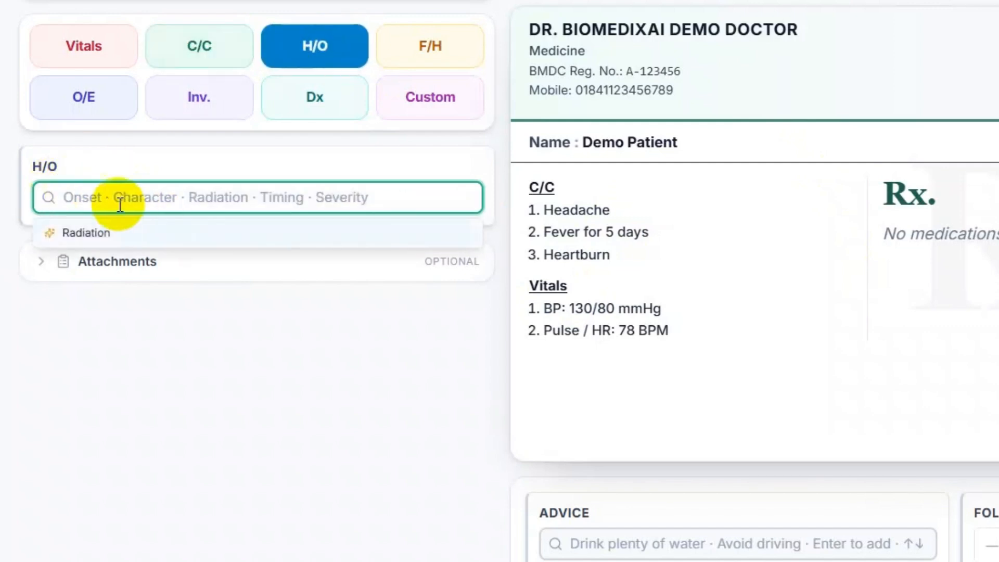
{"action": "mouse_move", "coordinate": [46, 165]}
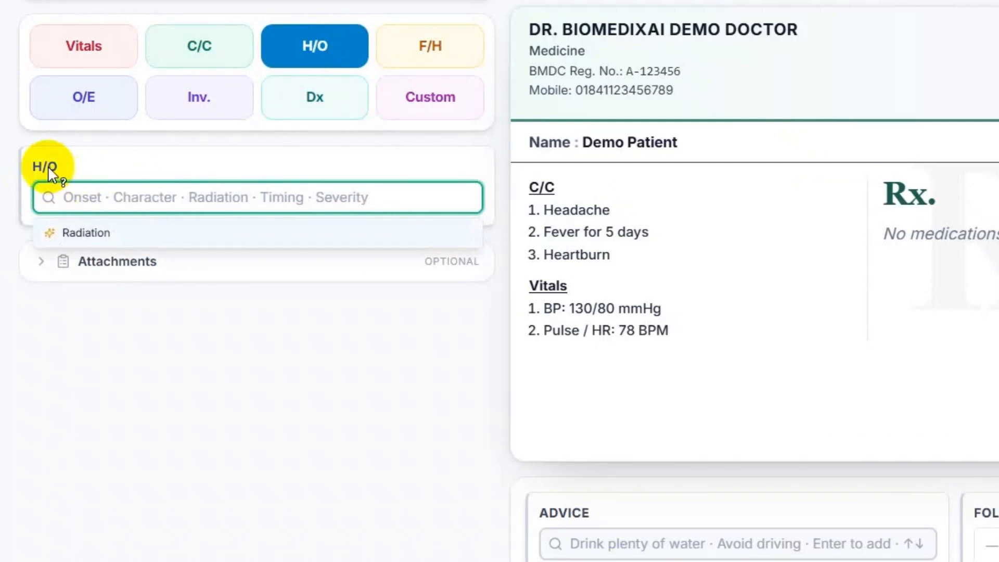
{"action": "left_click", "coordinate": [449, 57]}
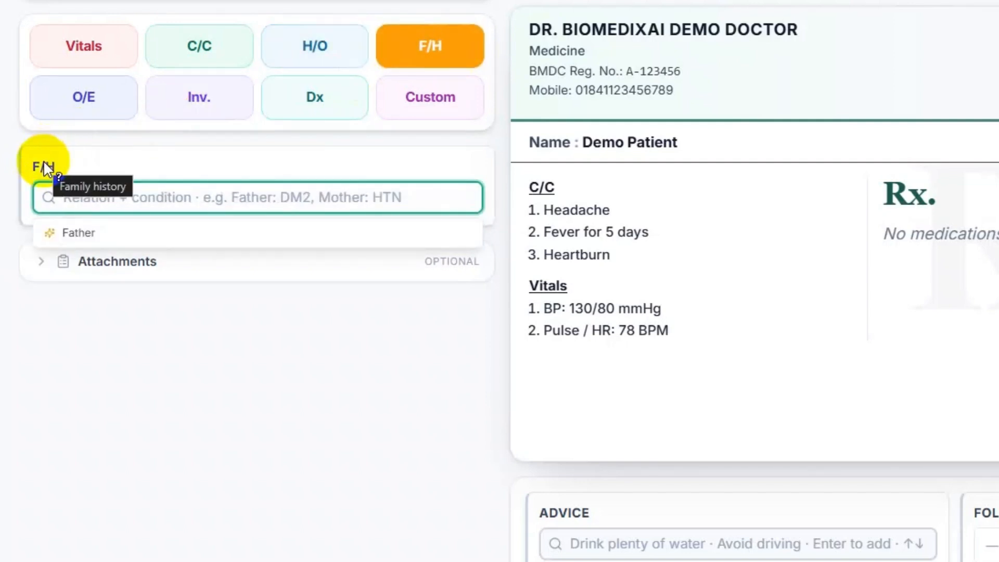
{"action": "left_click", "coordinate": [99, 106]}
{"action": "left_click", "coordinate": [241, 102]}
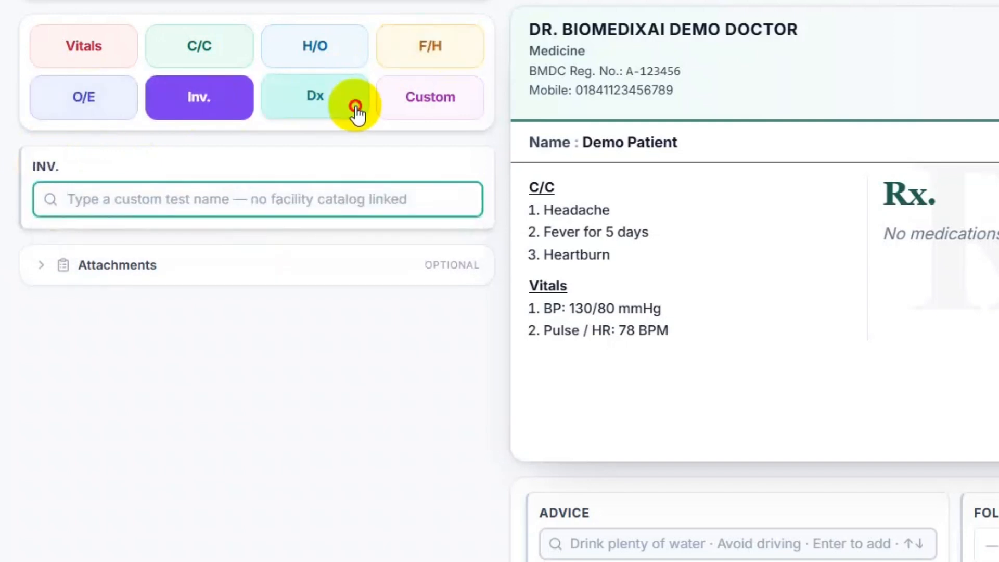
{"action": "left_click", "coordinate": [356, 107]}
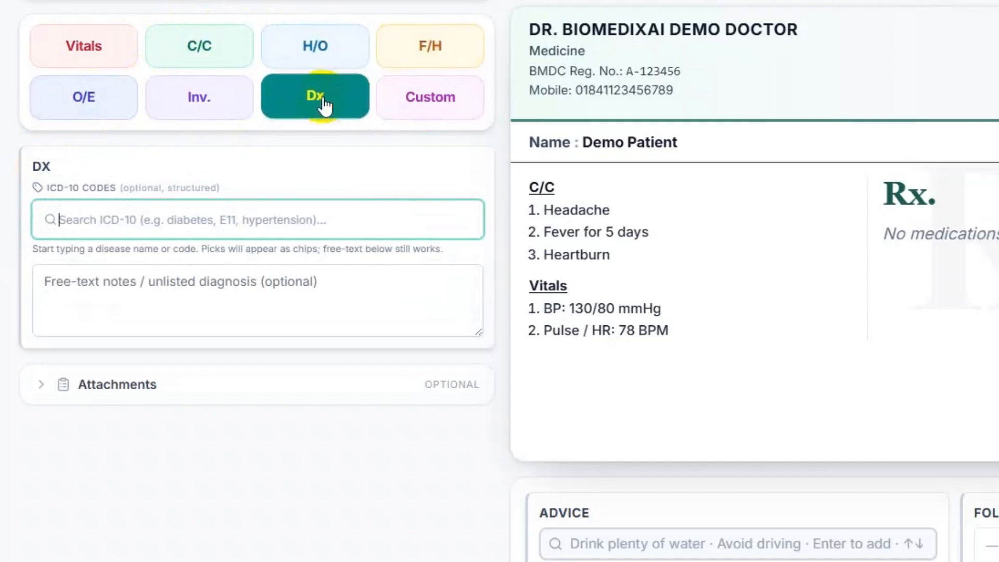
- In Custom notes, type a few test lines and turn them into a bulleted list
{"action": "left_click", "coordinate": [449, 103]}
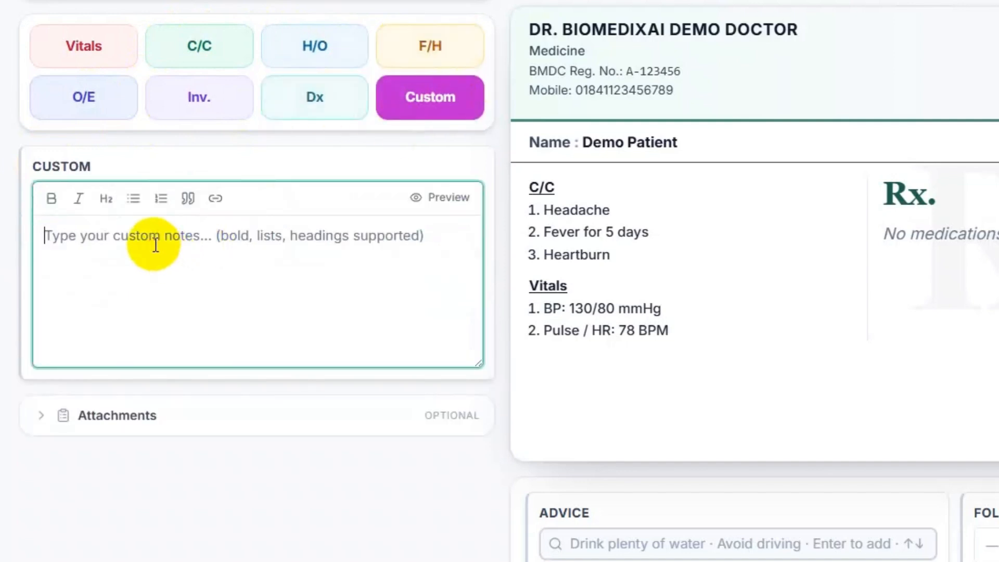
{"action": "type", "text": "laskjf"}
{"action": "key", "text": "Return"}
{"action": "type", "text": "asd "}
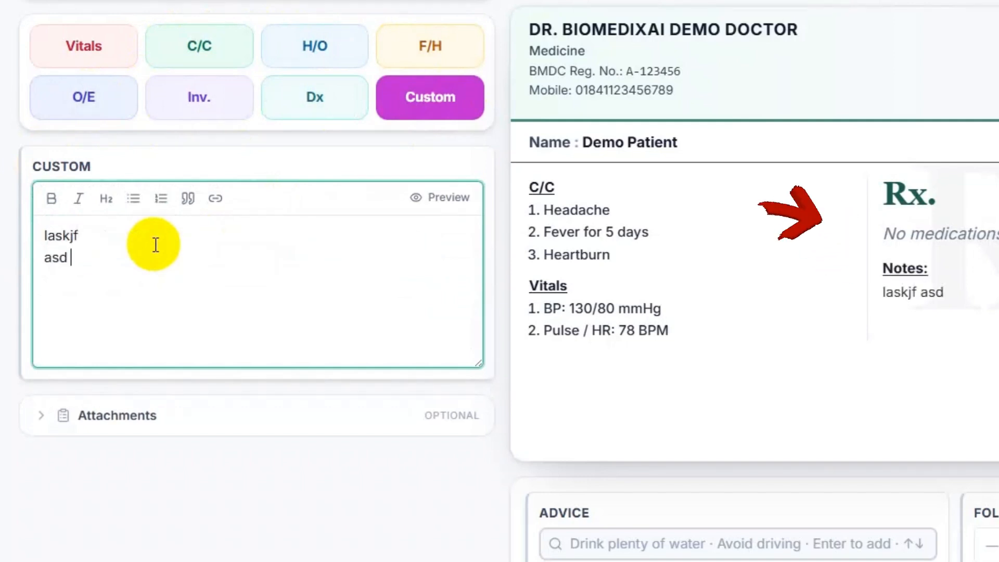
{"action": "type", "text": "asd"}
{"action": "key", "text": "Return"}
{"action": "type", "text": "as dfasd"}
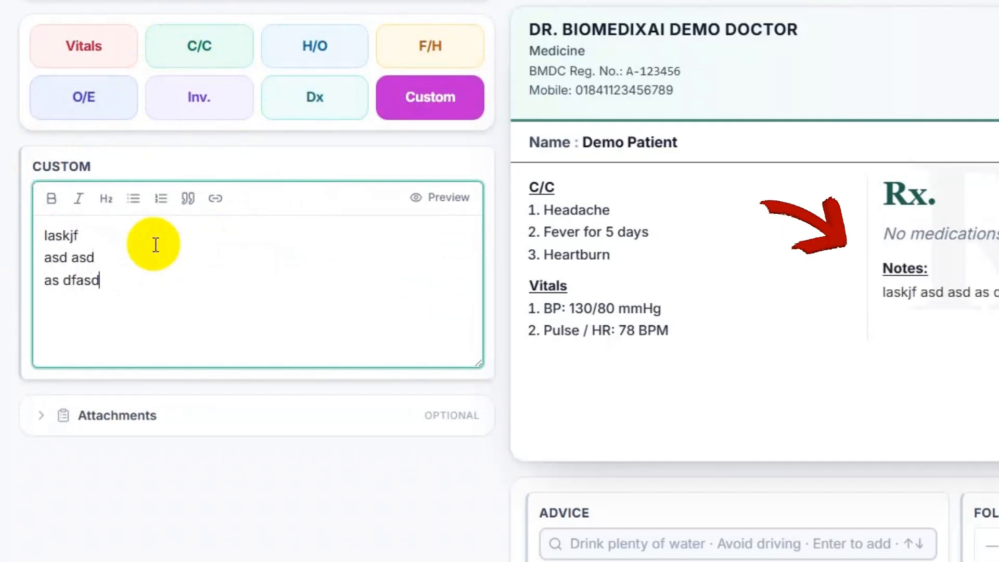
{"action": "left_click", "coordinate": [135, 203]}
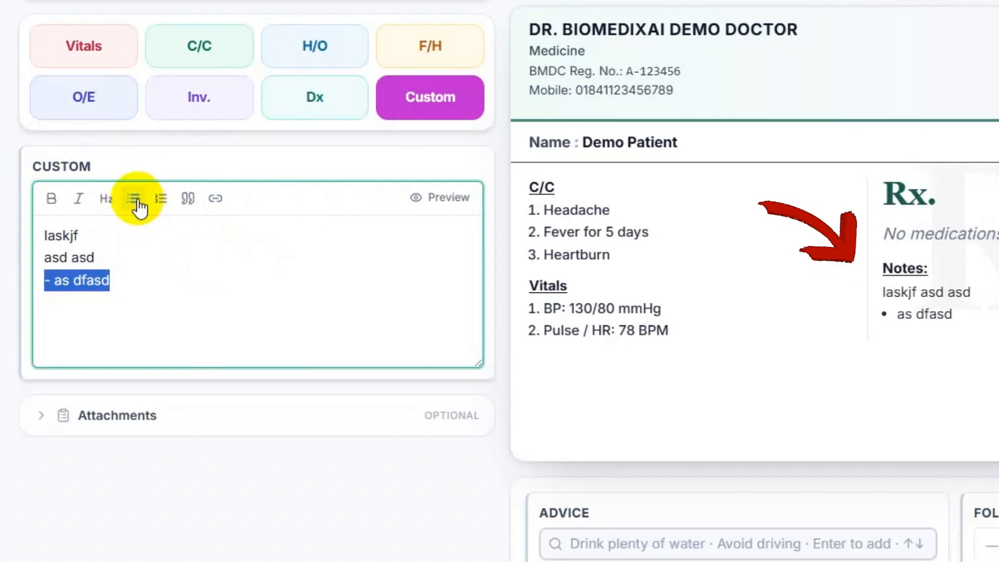
{"action": "key", "text": "Right"}
{"action": "key", "text": "Return"}
{"action": "type", "text": "asdf"}
{"action": "key", "text": "Return"}
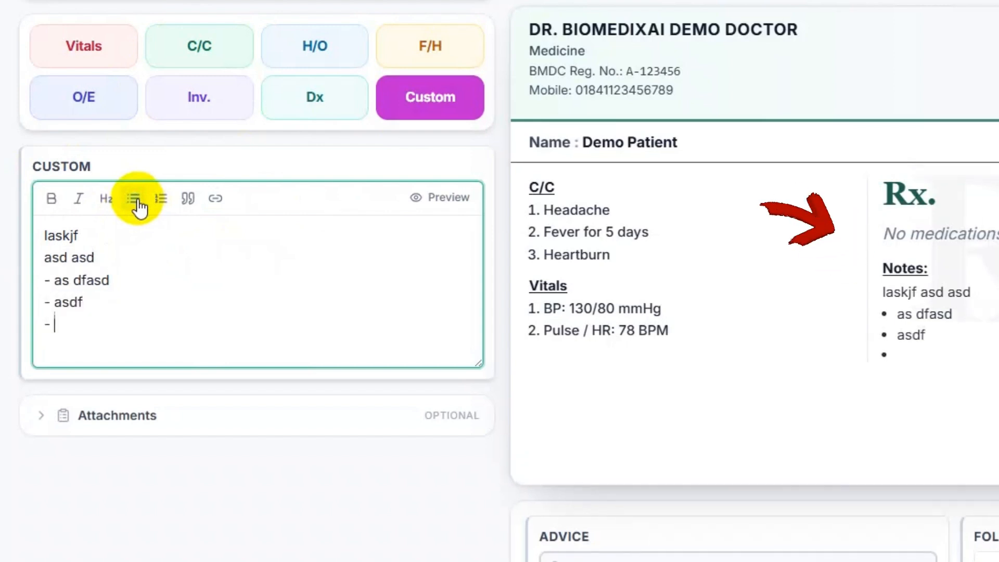
{"action": "type", "text": "asdf"}
{"action": "key", "text": "Return"}
{"action": "type", "text": "asdf"}
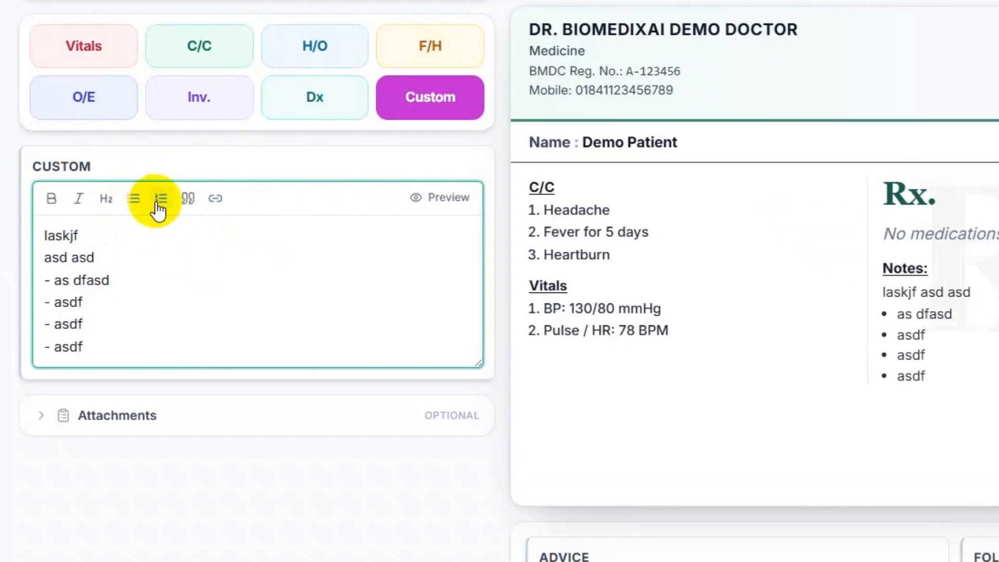
{"action": "key", "text": "Return"}
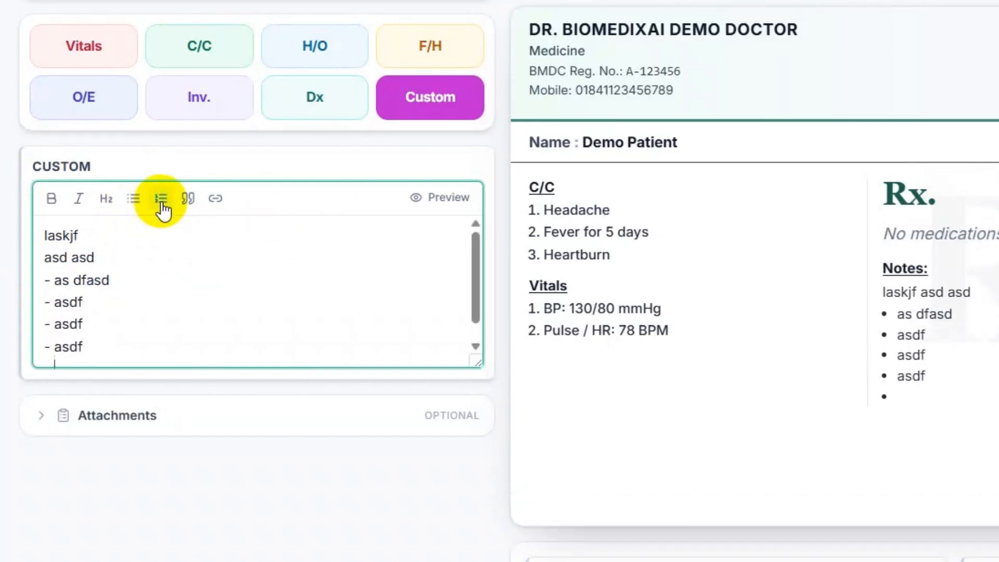
- Add a numbered list of 'asdf' test items to the notes
{"action": "left_click", "coordinate": [162, 198]}
{"action": "scroll", "coordinate": [205, 323], "scroll_direction": "down", "scroll_amount": 1}
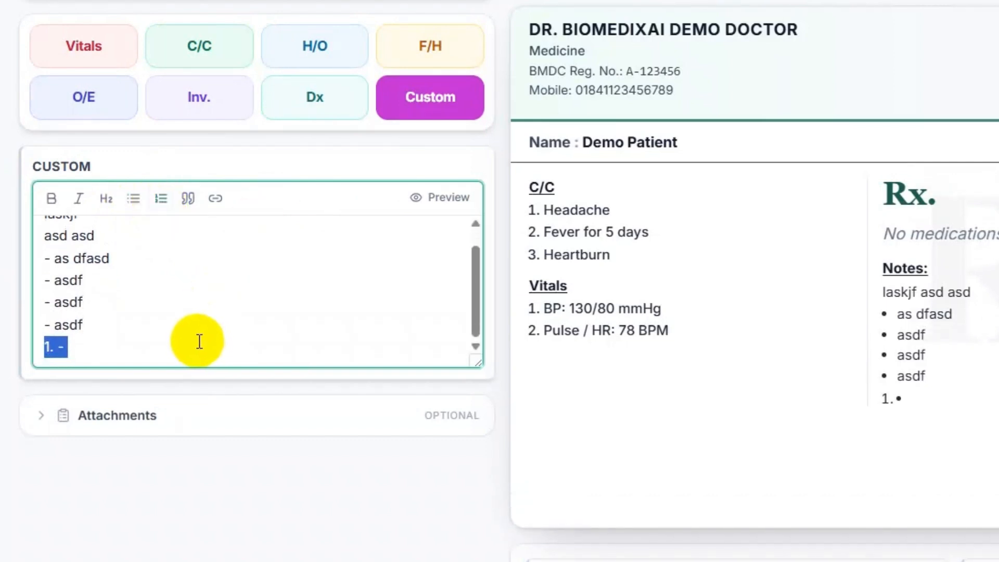
{"action": "left_click", "coordinate": [198, 342]}
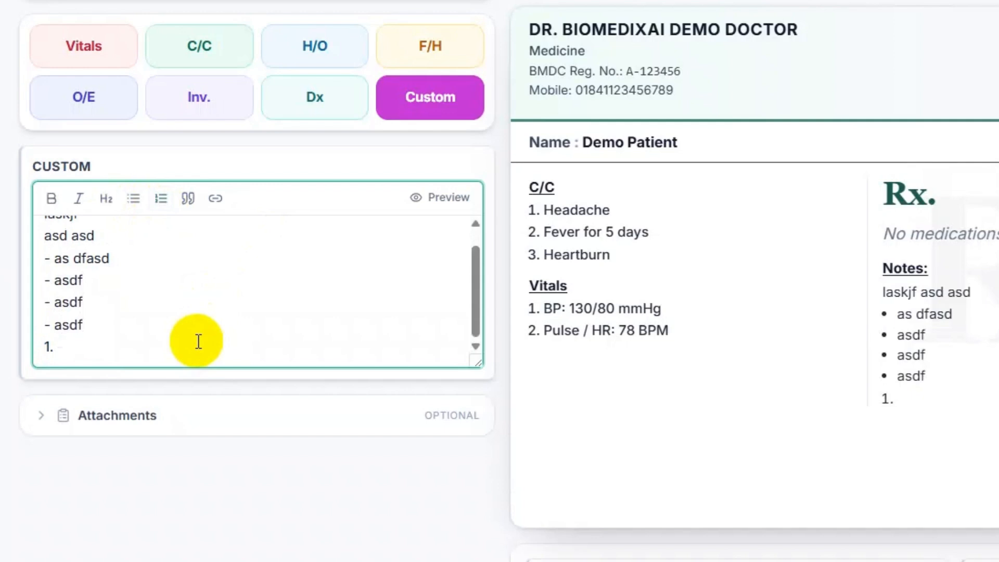
{"action": "type", "text": "asdf"}
{"action": "key", "text": "Return"}
{"action": "type", "text": "asdf"}
{"action": "key", "text": "Return"}
{"action": "type", "text": "asdf"}
{"action": "key", "text": "Return"}
{"action": "type", "text": "asd"}
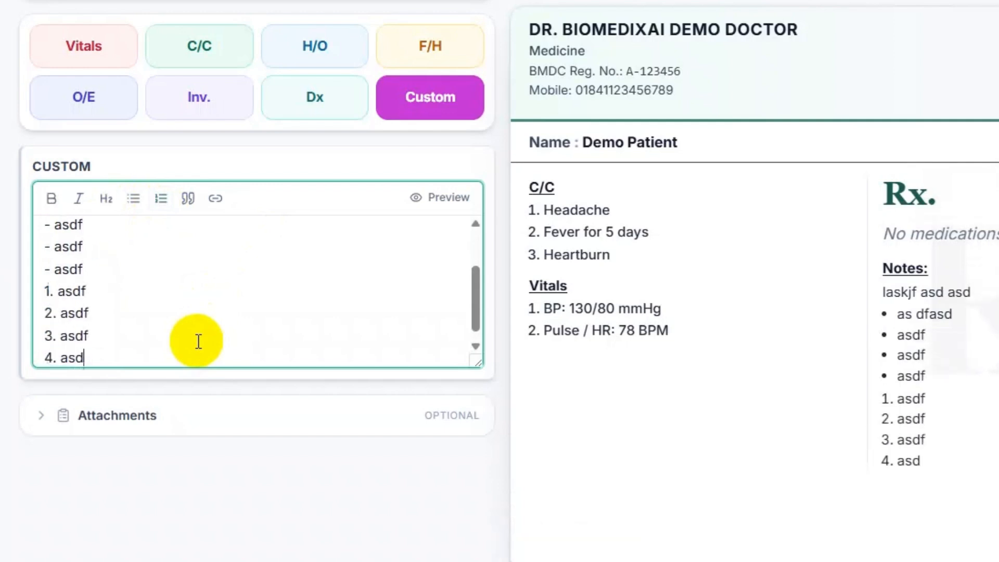
- Make 'laskjf' bold and italic, then check the formatted Preview
{"action": "scroll", "coordinate": [104, 266], "scroll_direction": "up", "scroll_amount": 5}
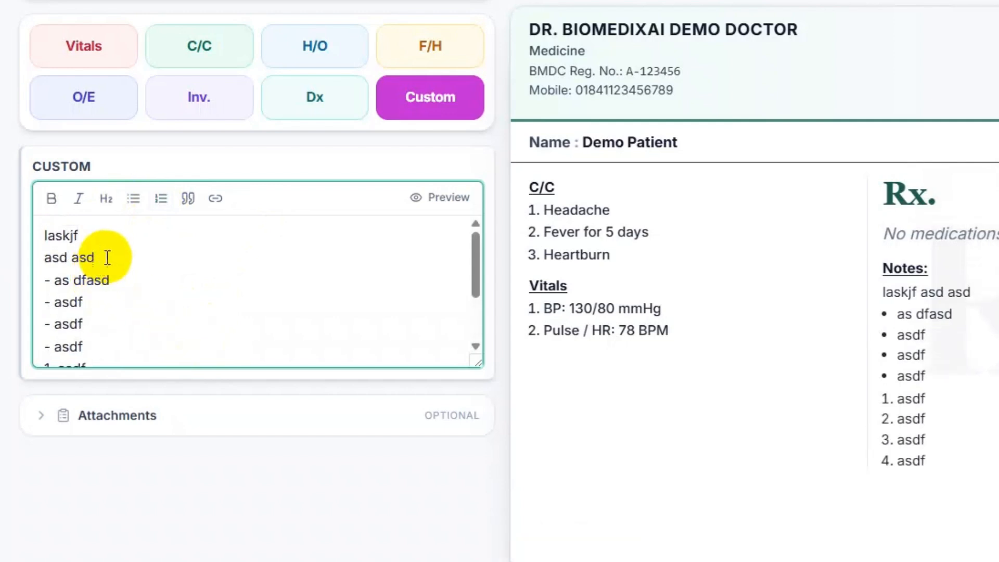
{"action": "left_click_drag", "start_coordinate": [78, 236], "coordinate": [38, 247]}
{"action": "left_click", "coordinate": [49, 198]}
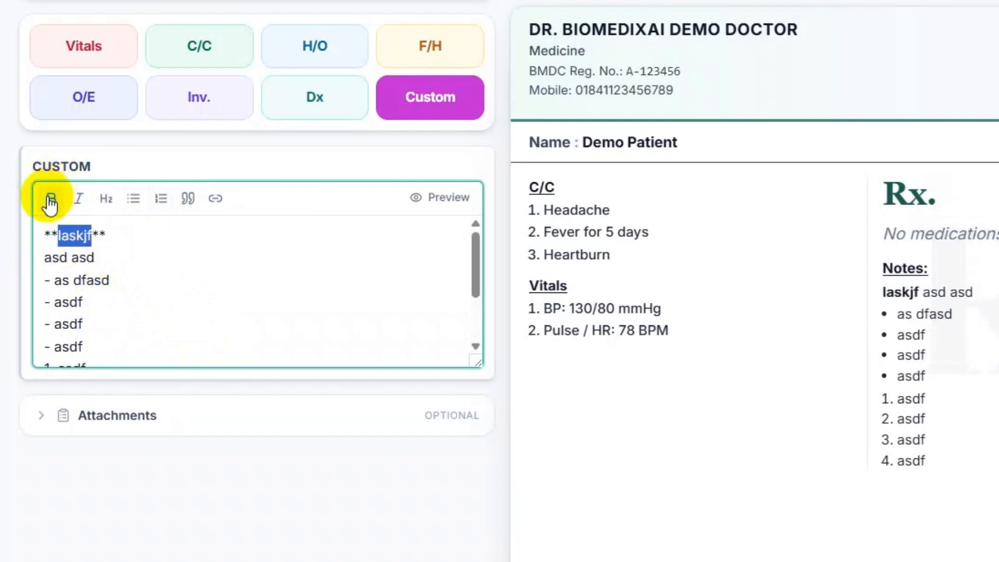
{"action": "left_click", "coordinate": [79, 199]}
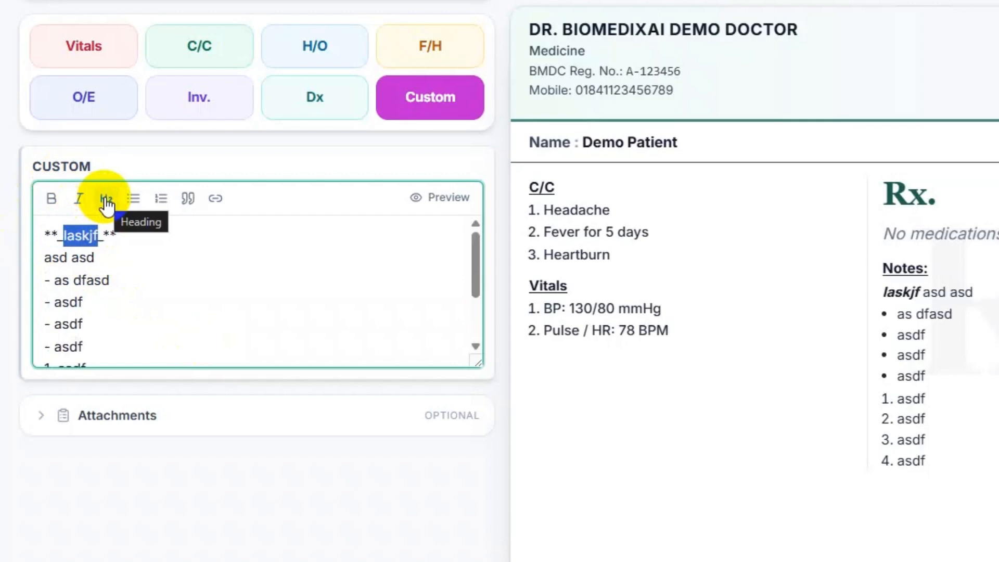
{"action": "left_click", "coordinate": [436, 197]}
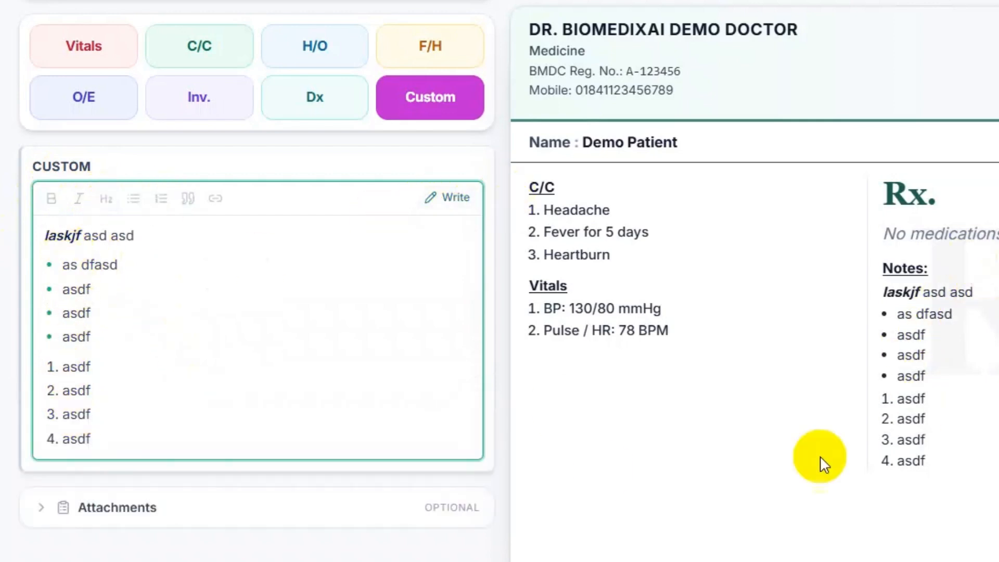
{"action": "left_click", "coordinate": [443, 198]}
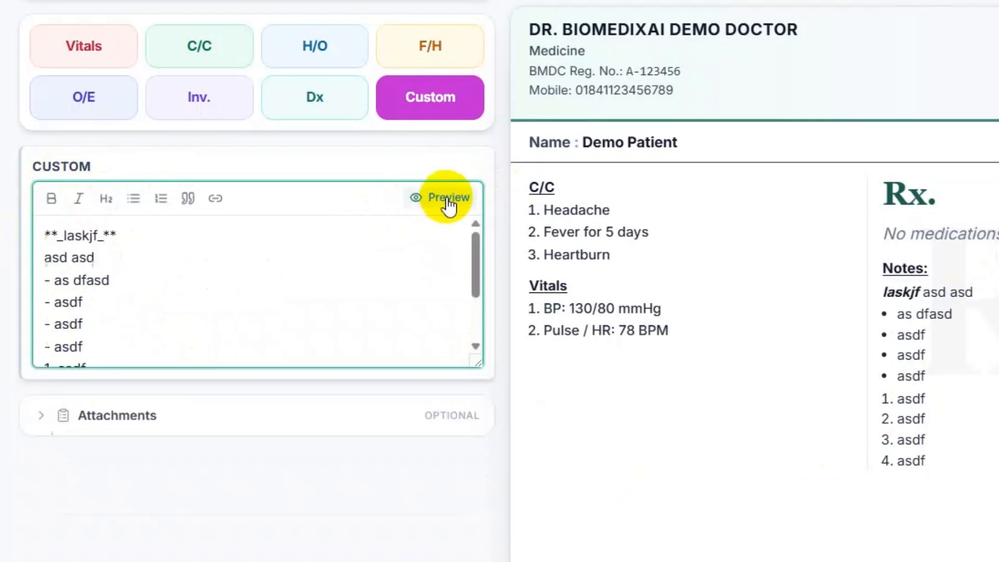
- Delete all of the custom notes text
{"action": "left_click", "coordinate": [98, 324]}
{"action": "key", "text": "ctrl+a"}
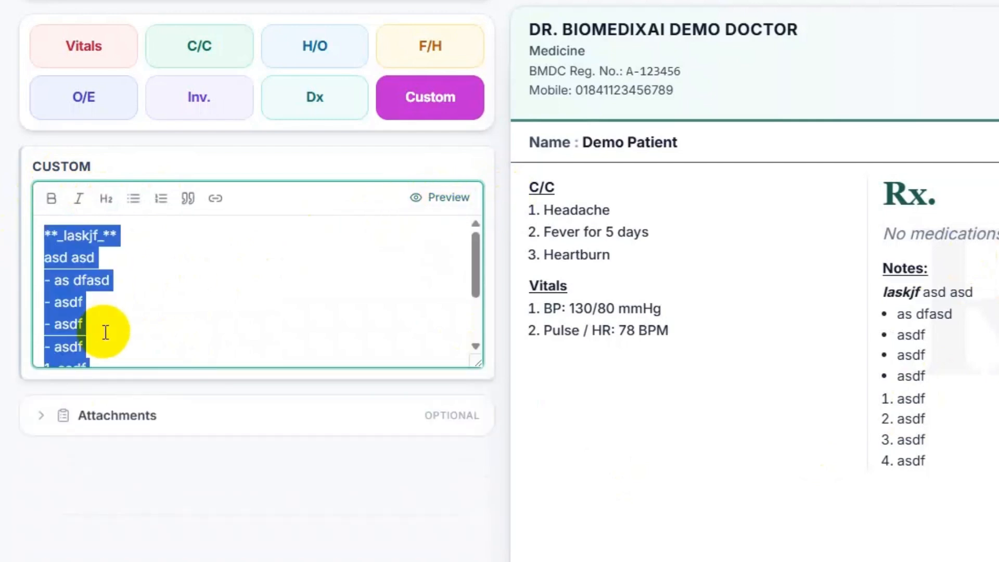
{"action": "key", "text": "BackSpace"}
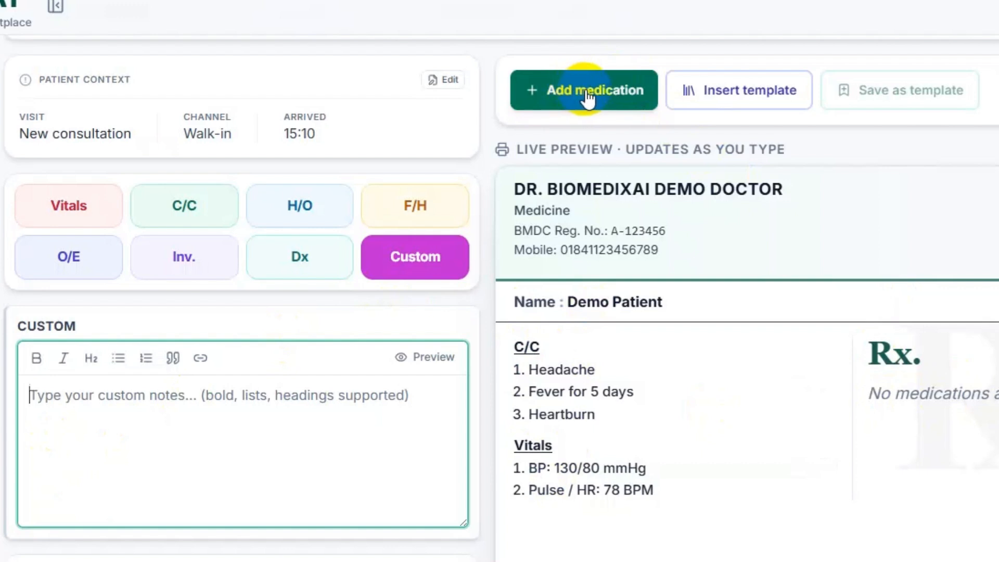
- Pick Aceclofenac from the Drug Directory with 500mg strength and Tablet form
{"action": "left_click", "coordinate": [587, 94]}
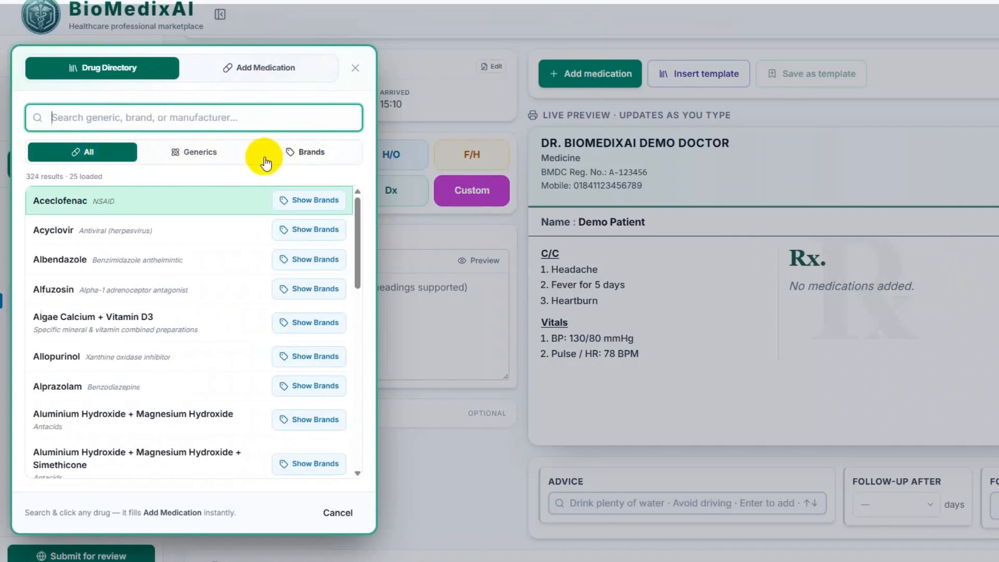
{"action": "left_click", "coordinate": [252, 69]}
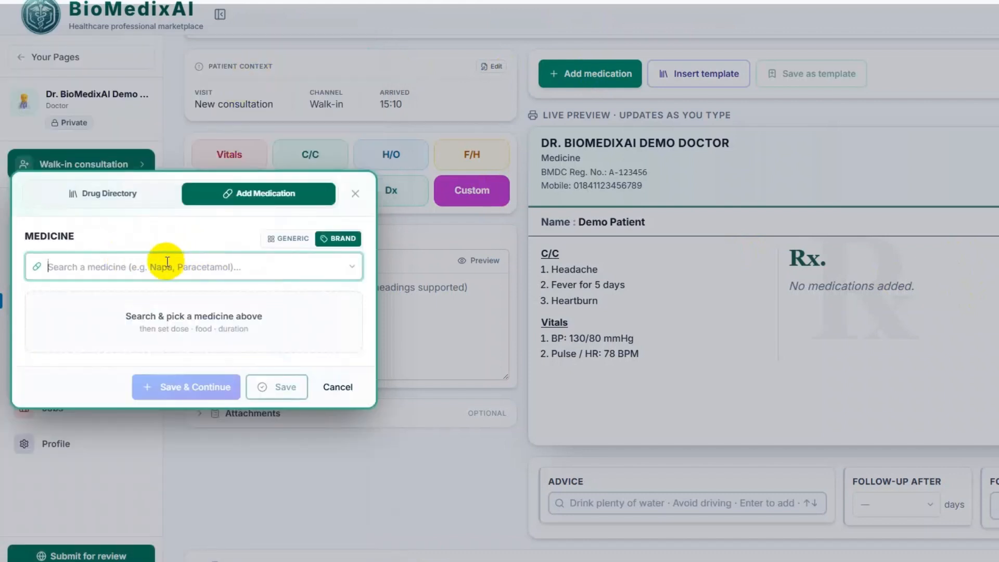
{"action": "left_click", "coordinate": [102, 194]}
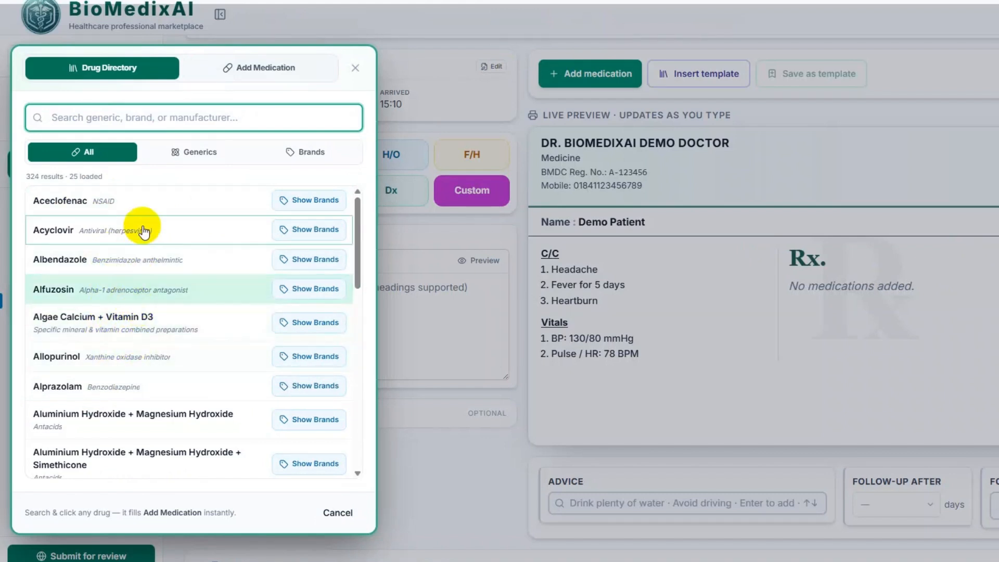
{"action": "left_click", "coordinate": [102, 203]}
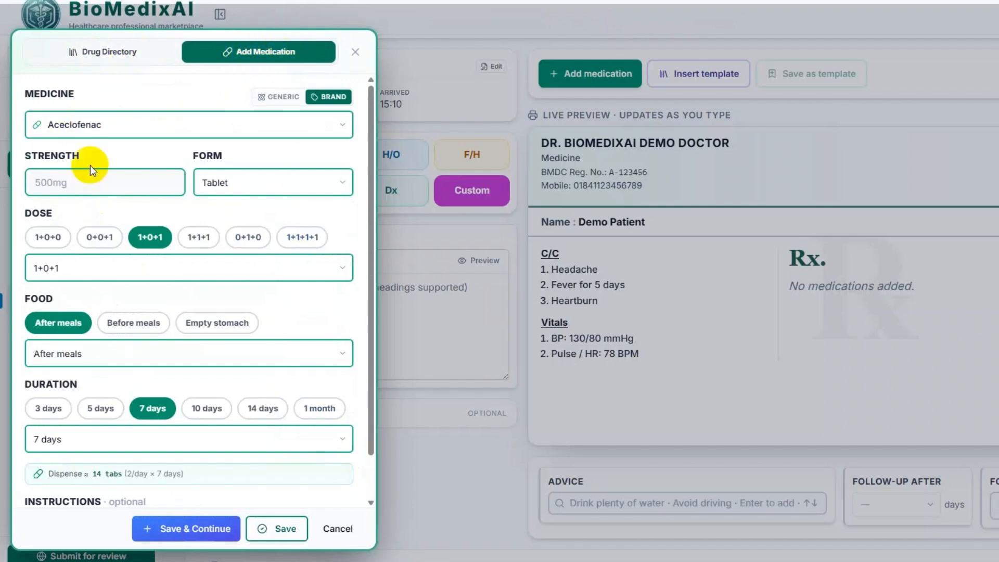
{"action": "left_click", "coordinate": [60, 189]}
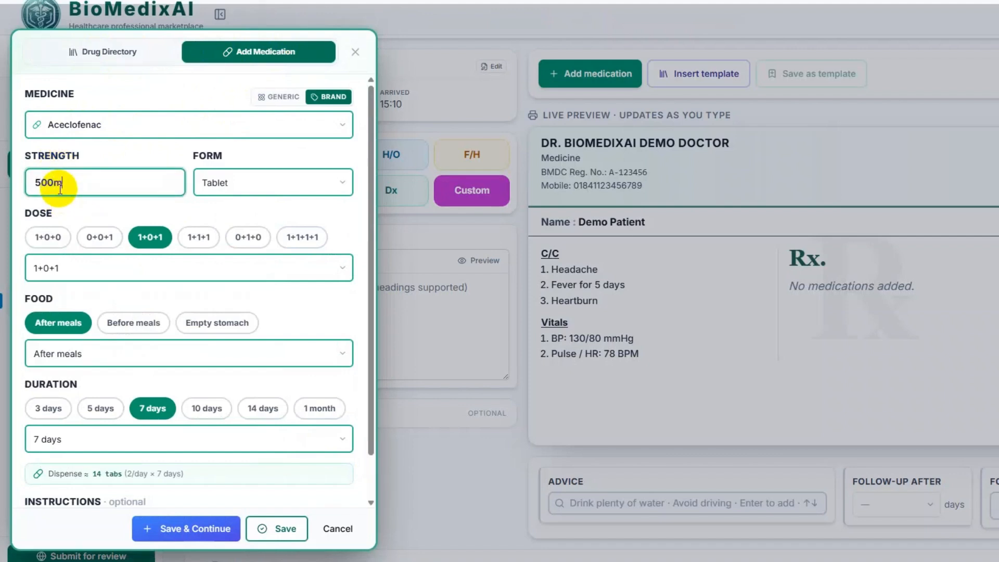
{"action": "left_click", "coordinate": [319, 186]}
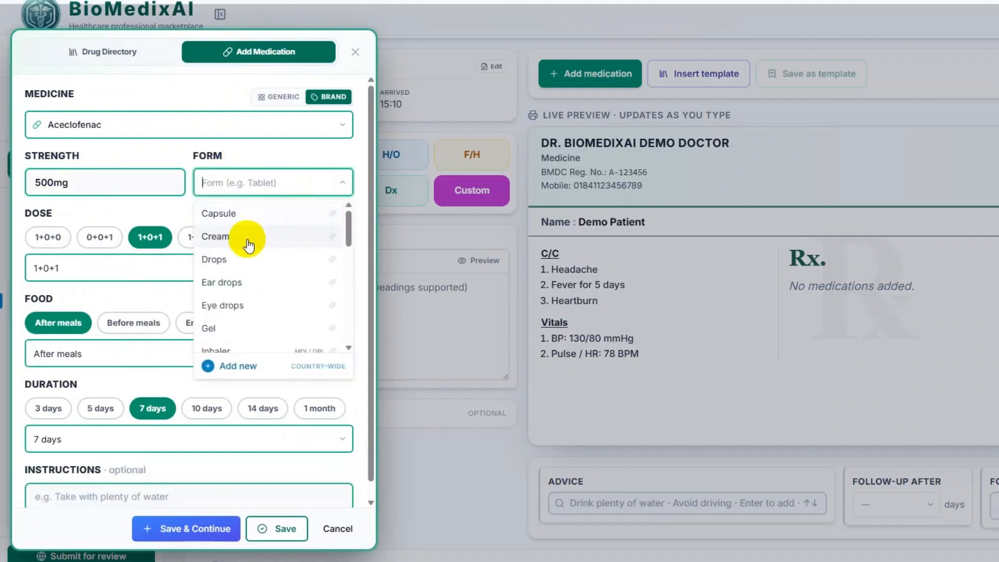
{"action": "type", "text": "t"}
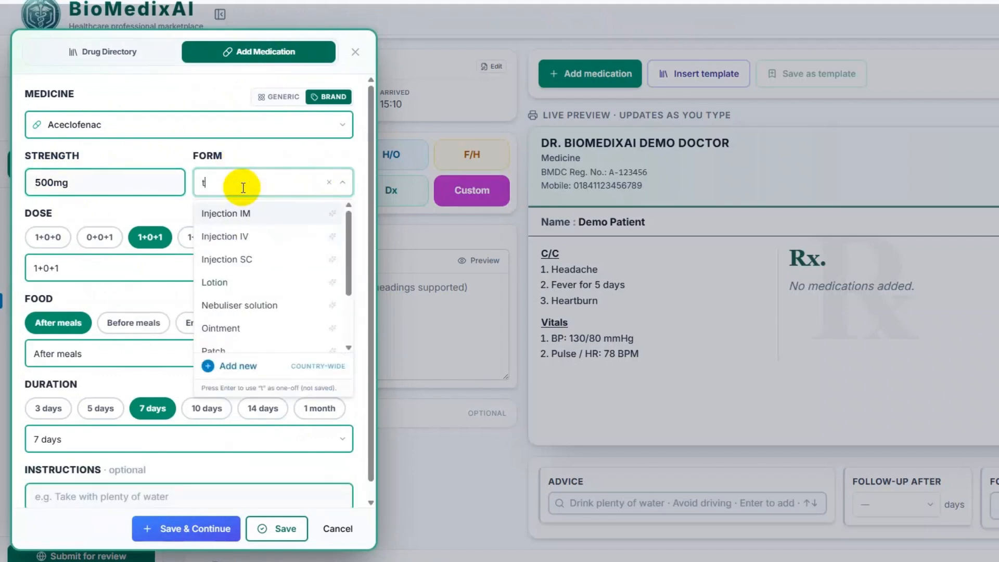
{"action": "type", "text": "ab"}
{"action": "left_click", "coordinate": [232, 213]}
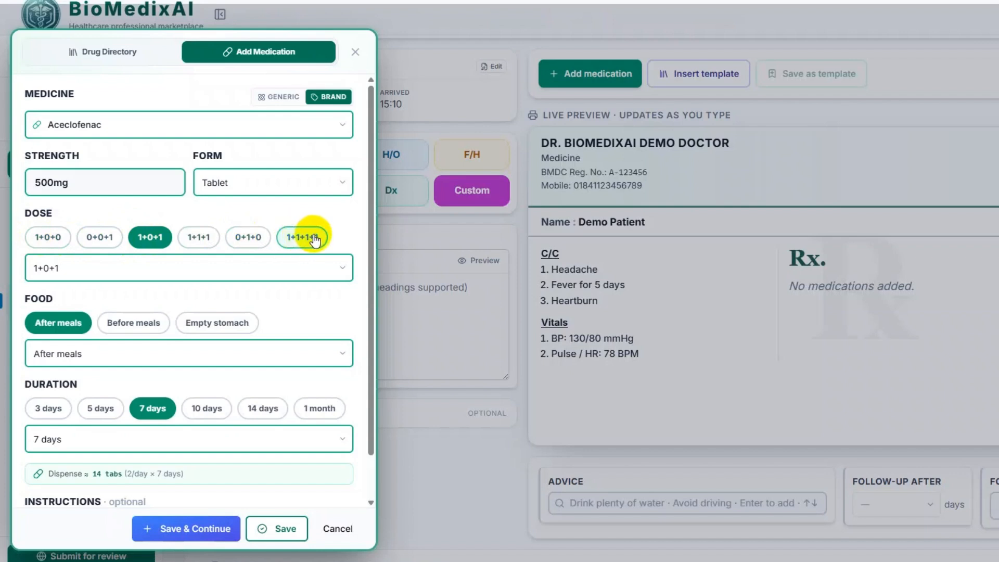
- Set the Aceclofenac dose to 1+0+1 after meals for 7 days and save it
{"action": "left_click", "coordinate": [49, 266]}
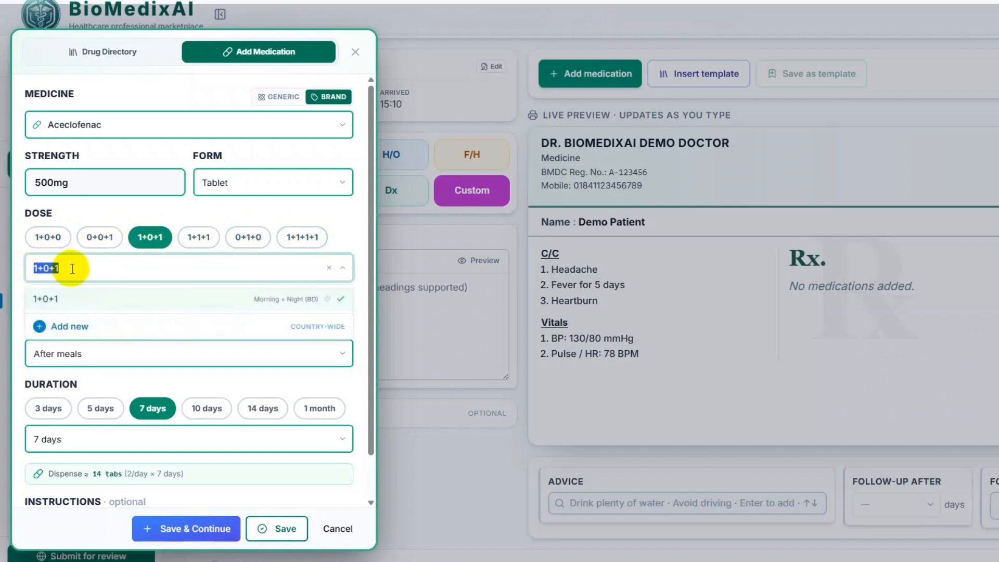
{"action": "key", "text": "BackSpace"}
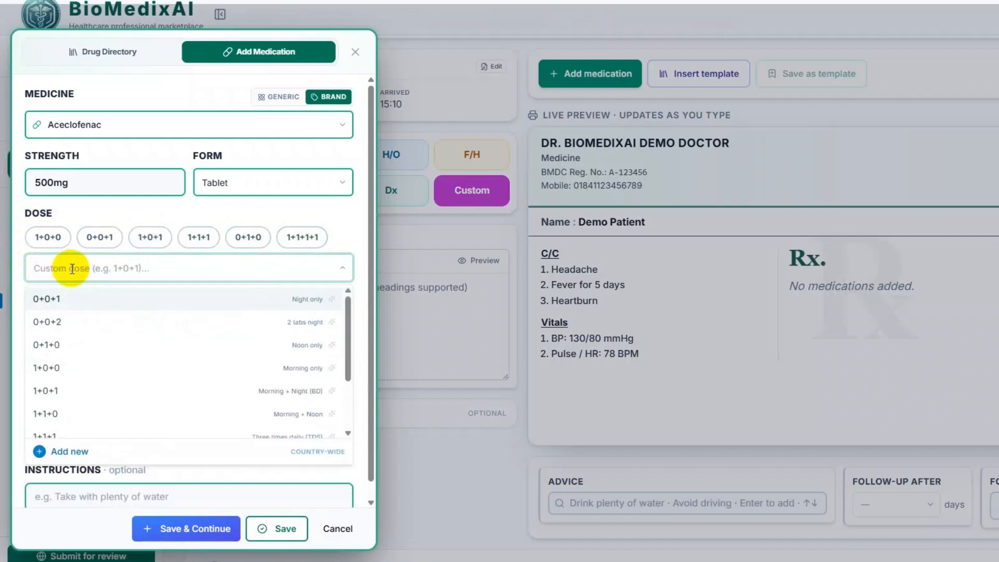
{"action": "type", "text": "তে"}
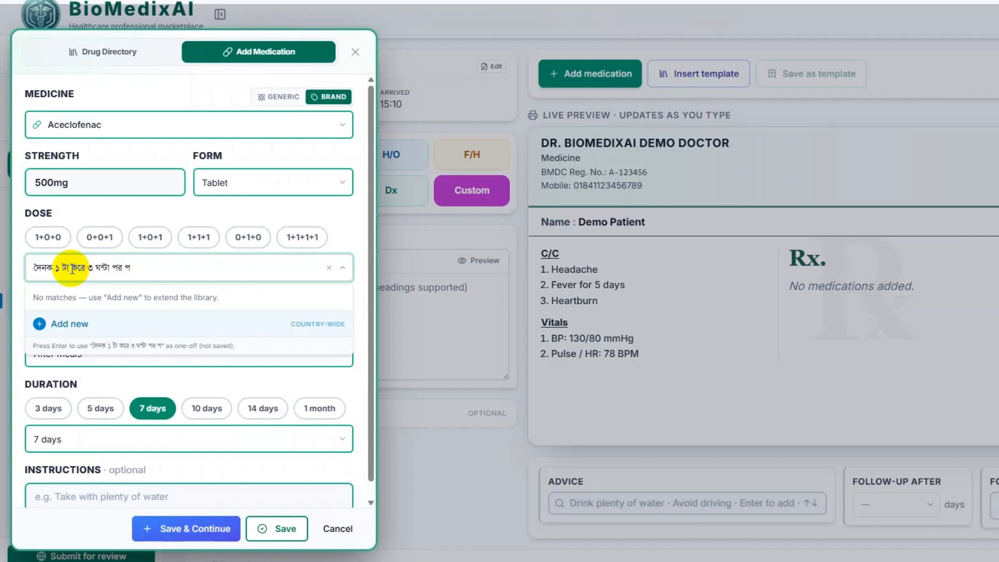
{"action": "key", "text": "BackSpace"}
{"action": "key", "text": "BackSpace"}
{"action": "key", "text": "BackSpace"}
{"action": "key", "text": "BackSpace"}
{"action": "key", "text": "BackSpace"}
{"action": "key", "text": "BackSpace"}
{"action": "key", "text": "BackSpace"}
{"action": "key", "text": "BackSpace"}
{"action": "key", "text": "BackSpace"}
{"action": "key", "text": "BackSpace"}
{"action": "key", "text": "BackSpace"}
{"action": "key", "text": "BackSpace"}
{"action": "key", "text": "BackSpace"}
{"action": "key", "text": "BackSpace"}
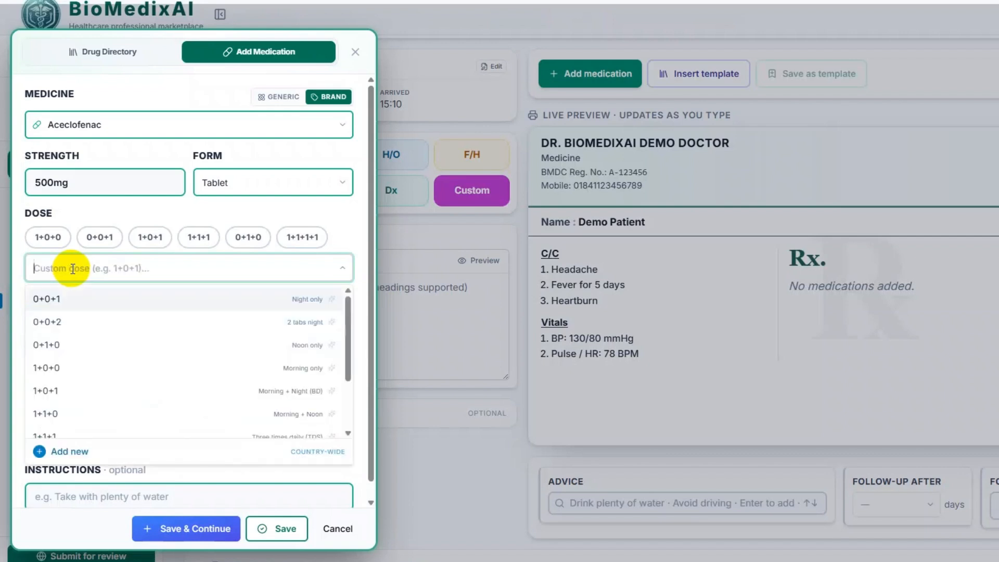
{"action": "left_click", "coordinate": [150, 237]}
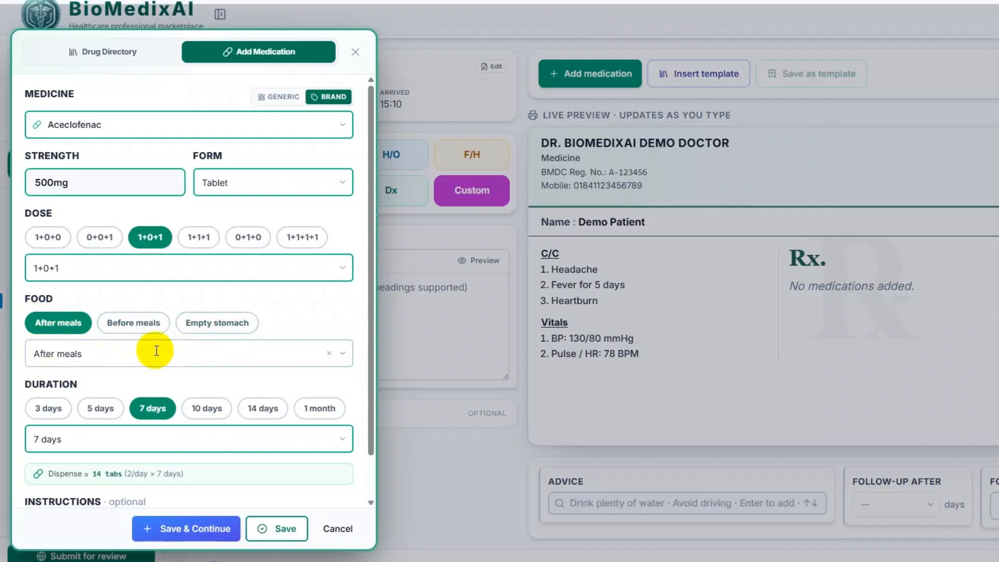
{"action": "scroll", "coordinate": [58, 325], "scroll_direction": "down", "scroll_amount": 1}
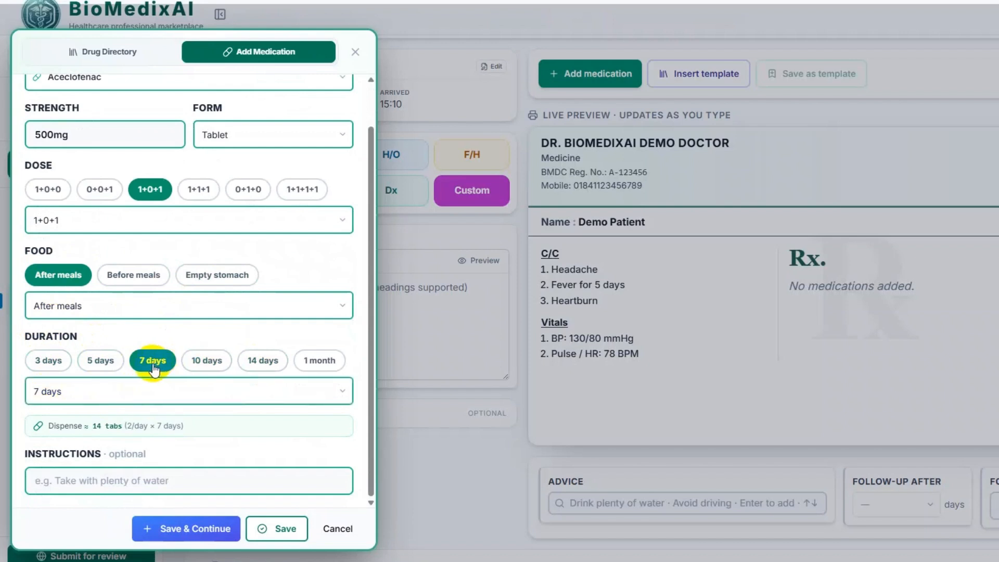
{"action": "scroll", "coordinate": [127, 424], "scroll_direction": "down", "scroll_amount": 1}
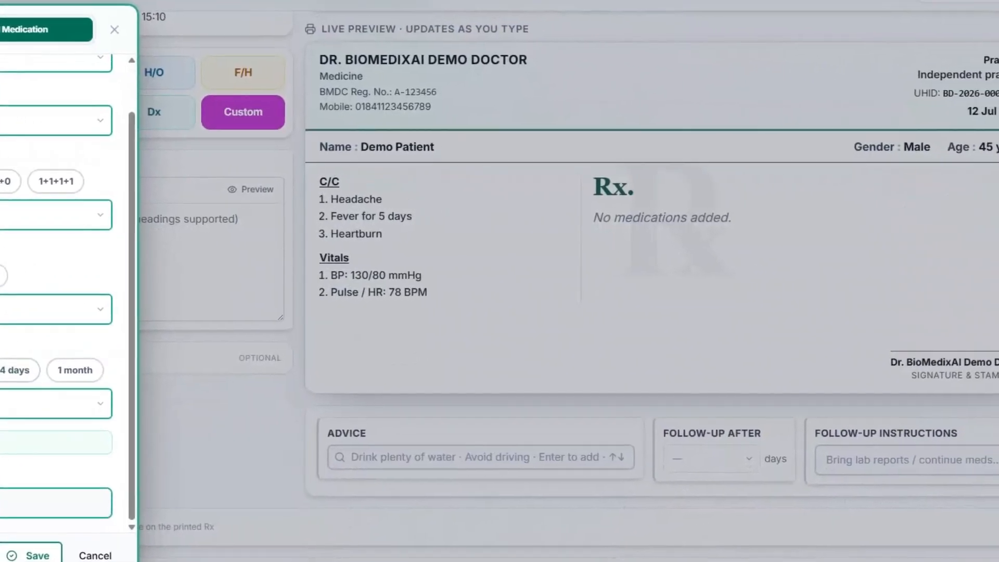
{"action": "key", "text": "Return"}
- Search 'napa' and save Tab. Napa 500mg with default 1+0+1 after meals for 7 days
{"action": "scroll", "coordinate": [651, 250], "scroll_direction": "up", "scroll_amount": 1}
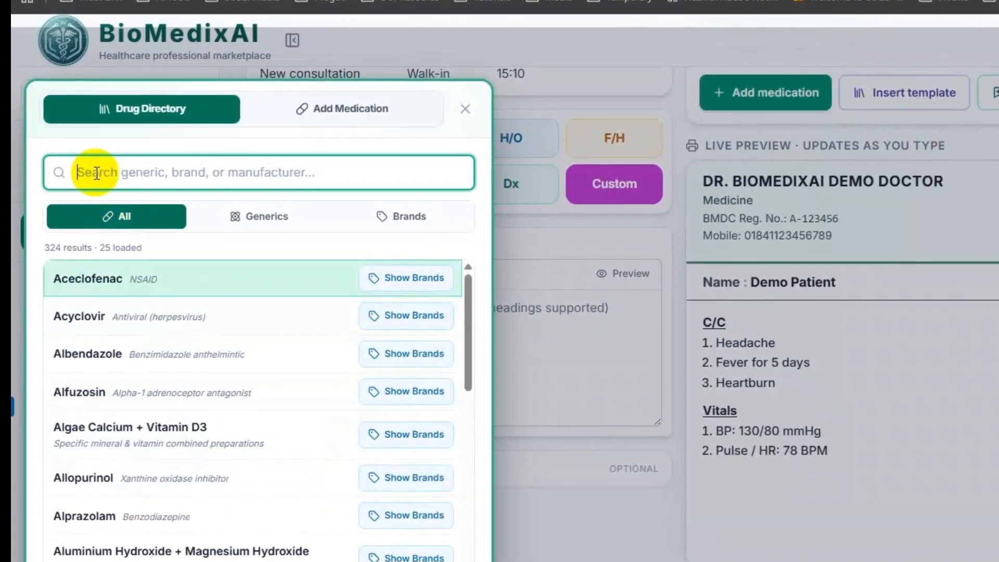
{"action": "type", "text": "নাপ"}
{"action": "key", "text": "BackSpace"}
{"action": "key", "text": "BackSpace"}
{"action": "key", "text": "BackSpace"}
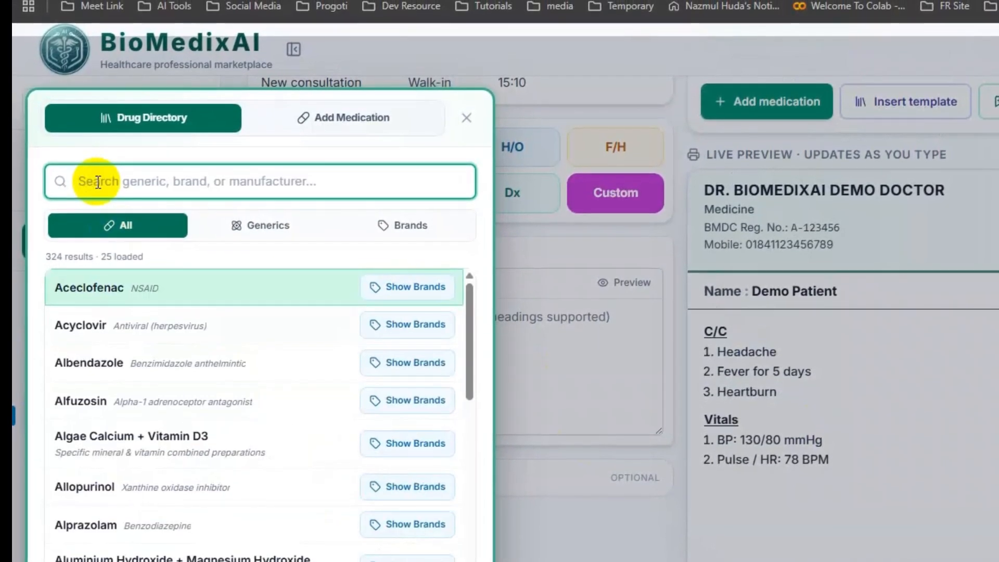
{"action": "type", "text": "no"}
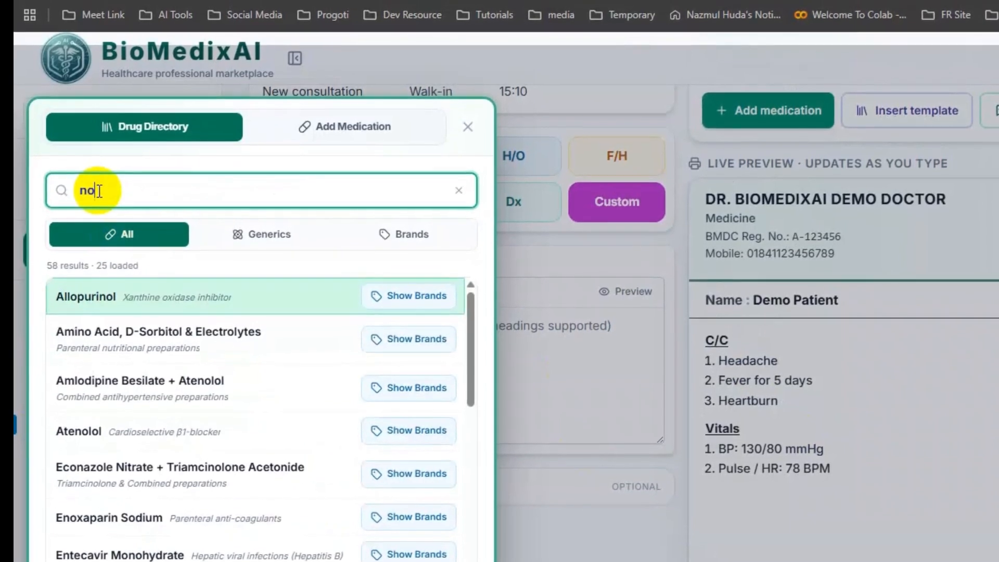
{"action": "key", "text": "BackSpace"}
{"action": "type", "text": "ap"}
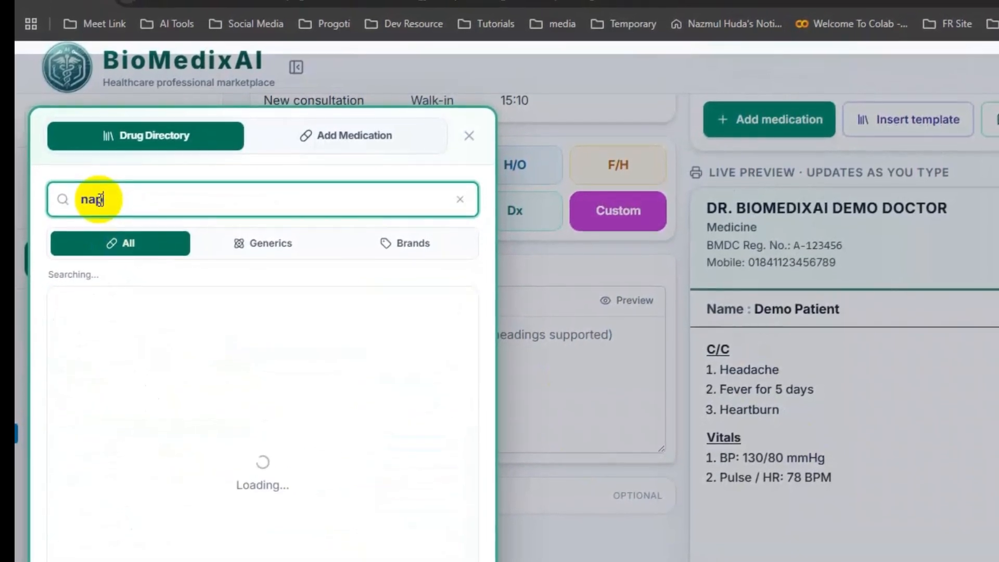
{"action": "type", "text": "a"}
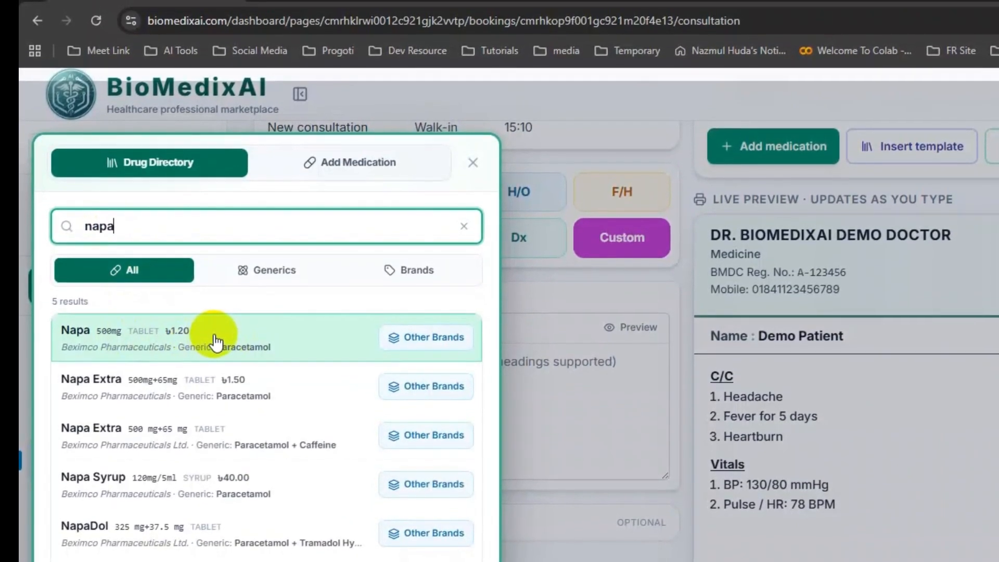
{"action": "left_click", "coordinate": [214, 340]}
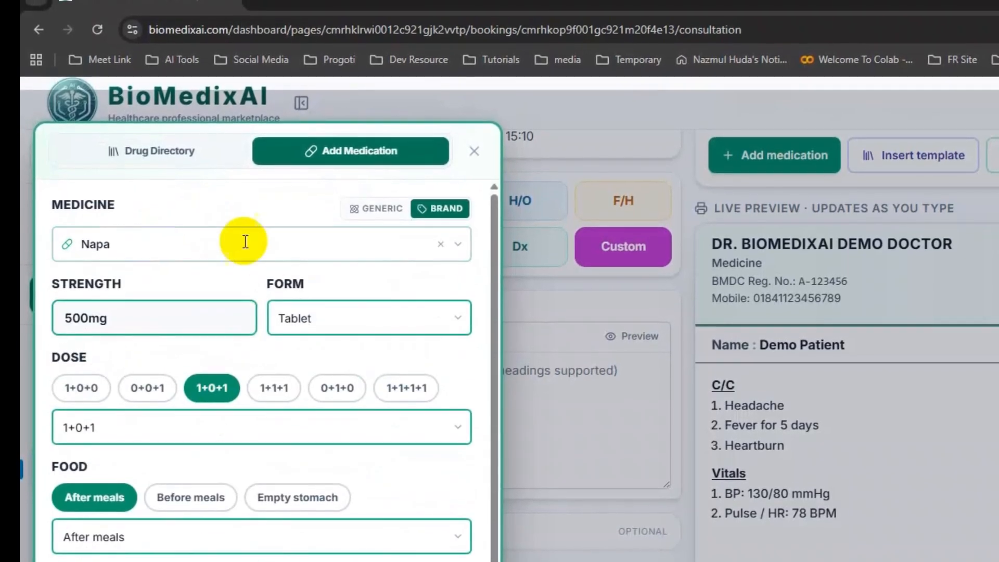
{"action": "scroll", "coordinate": [254, 446], "scroll_direction": "down", "scroll_amount": 1}
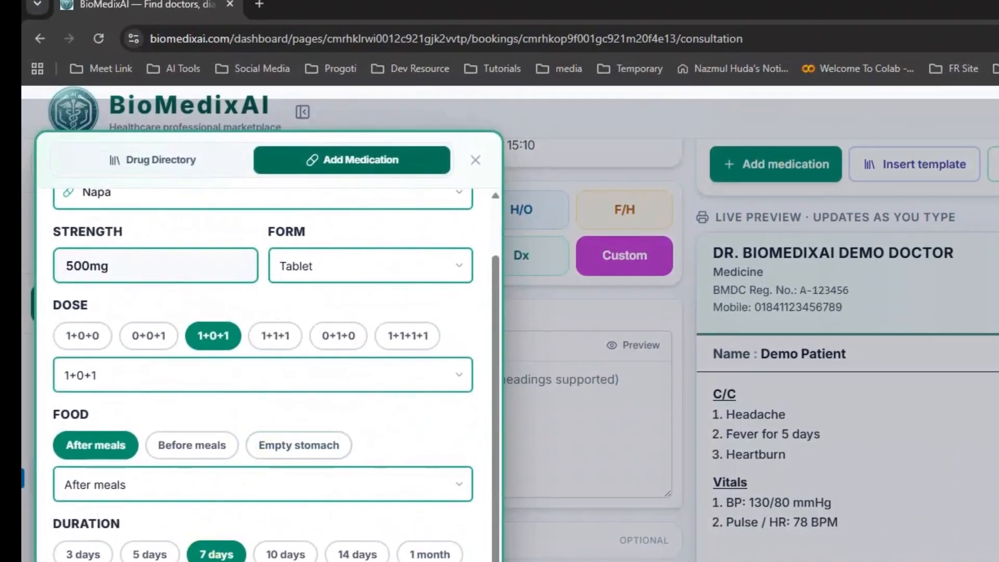
{"action": "key", "text": "Return"}
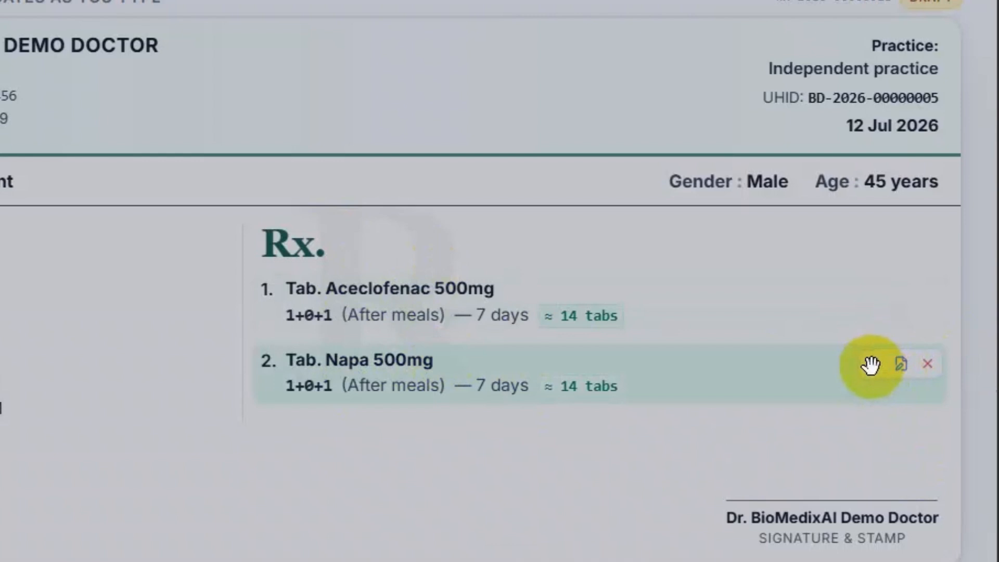
{"action": "left_click_drag", "start_coordinate": [870, 364], "coordinate": [865, 293]}
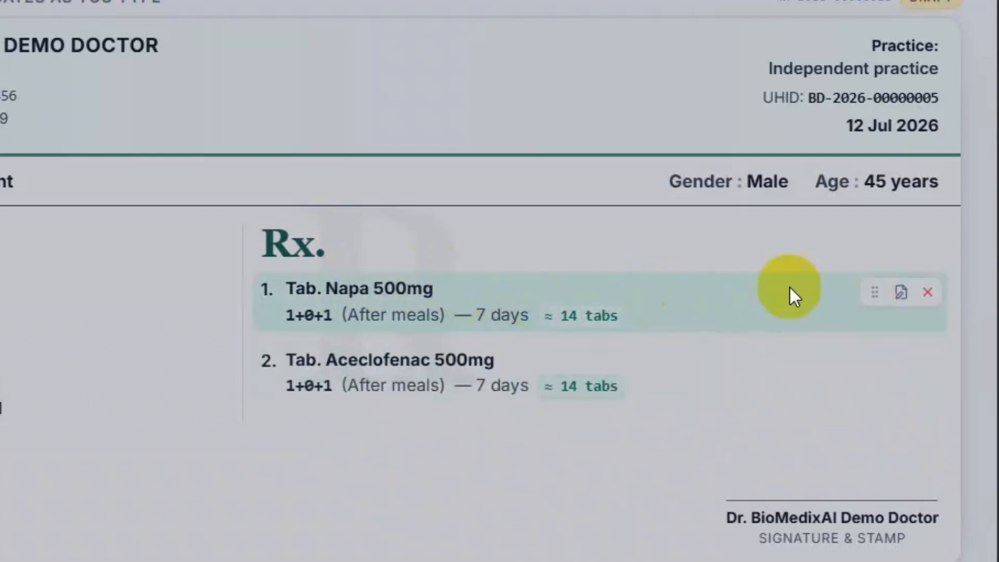
{"action": "left_click_drag", "start_coordinate": [878, 294], "coordinate": [878, 380]}
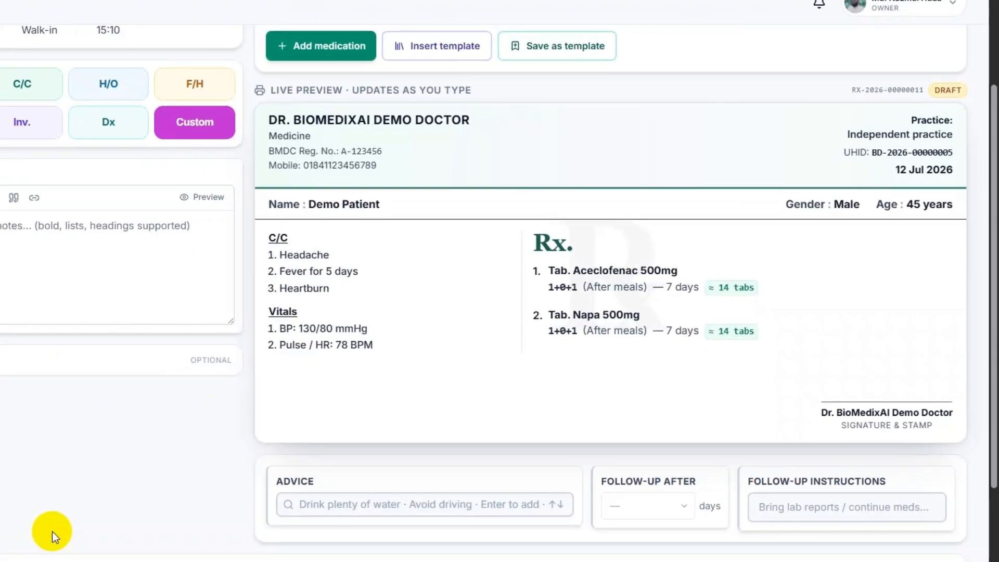
- Add advice bullets 'বেশি করে পানি পান করবেন' and 'দৈনিক কমপক্ষে ৪৫ মিনিট দ্রুত হাটবেন'
{"action": "left_click", "coordinate": [345, 498]}
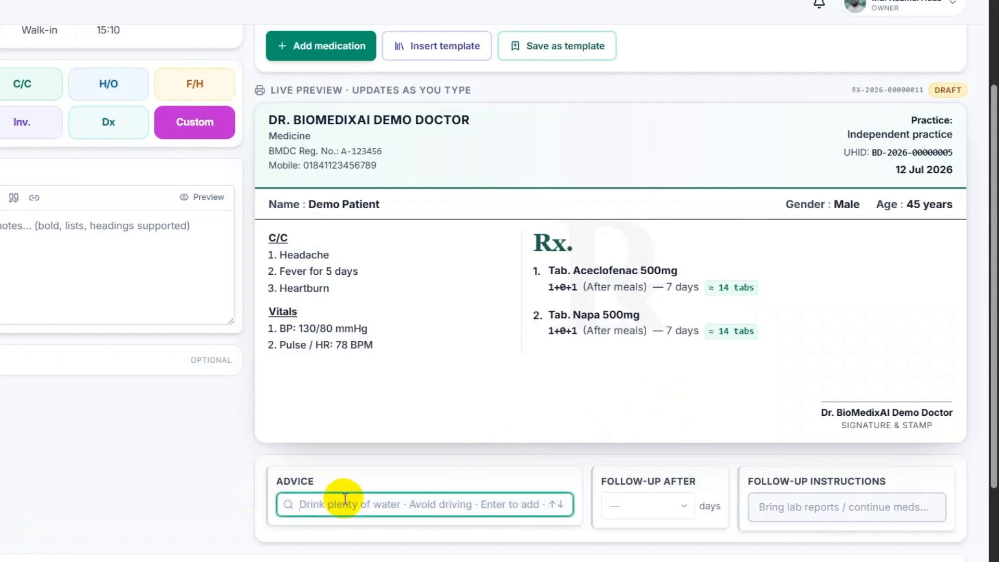
{"action": "type", "text": "বেশি ক"}
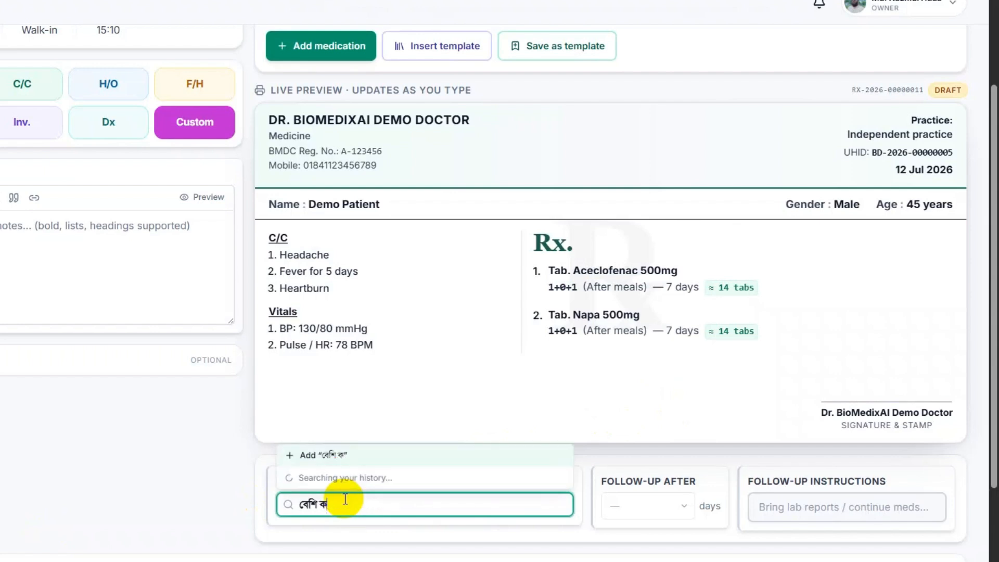
{"action": "type", "text": "রে পানি পান করবেন"}
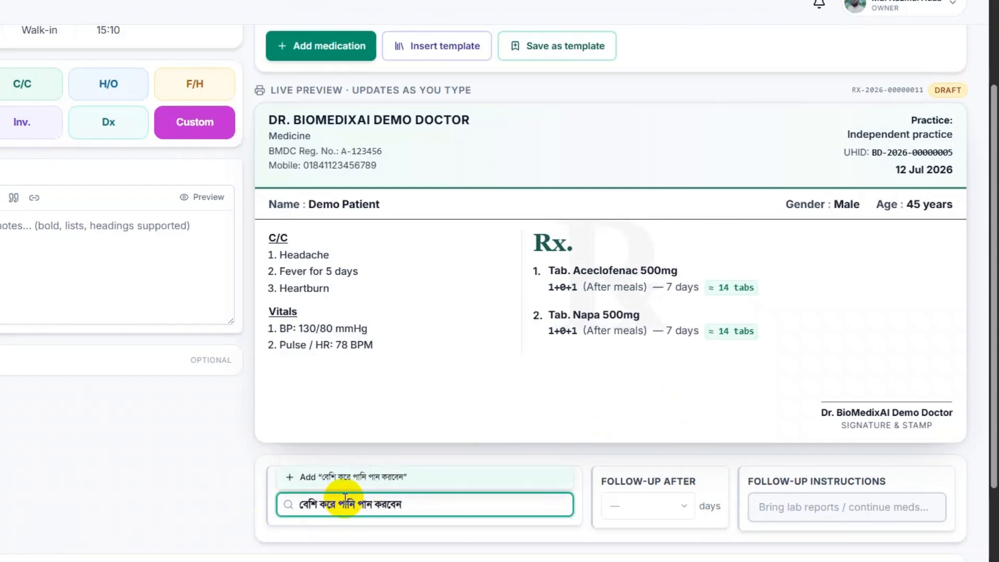
{"action": "key", "text": "Return"}
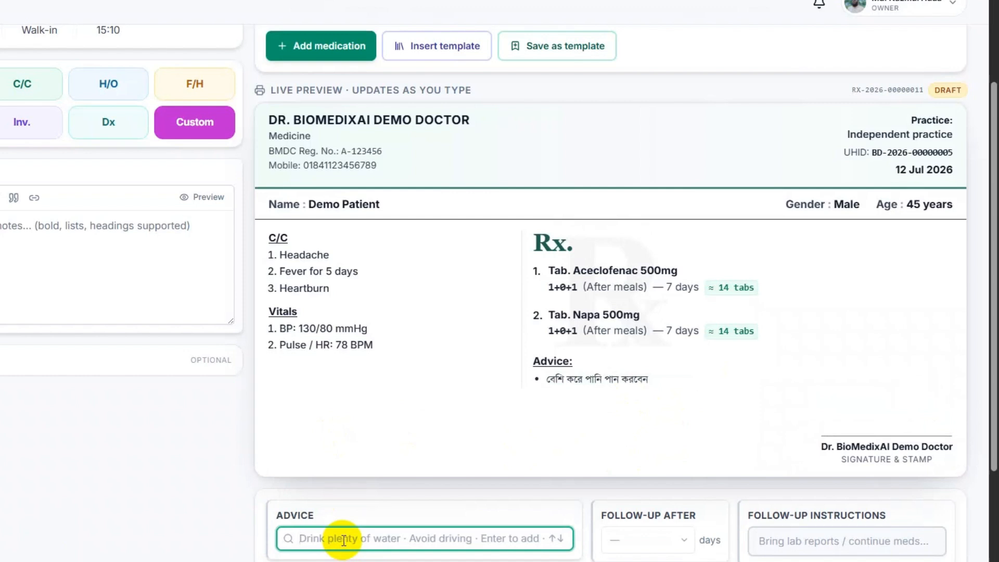
{"action": "type", "text": "দৈনিক কমপ"}
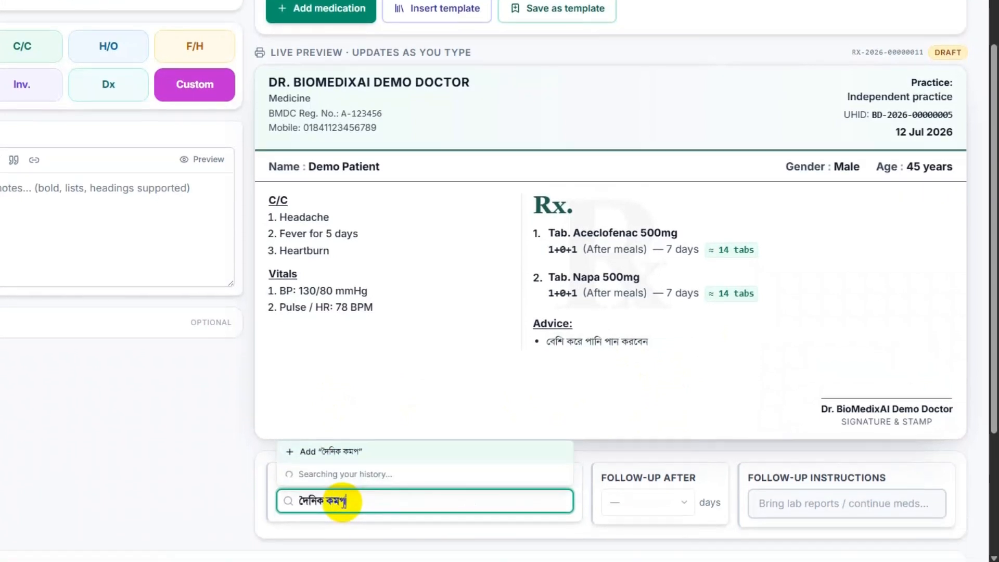
{"action": "type", "text": "ক্ষে ৪"}
{"action": "type", "text": "৫ "}
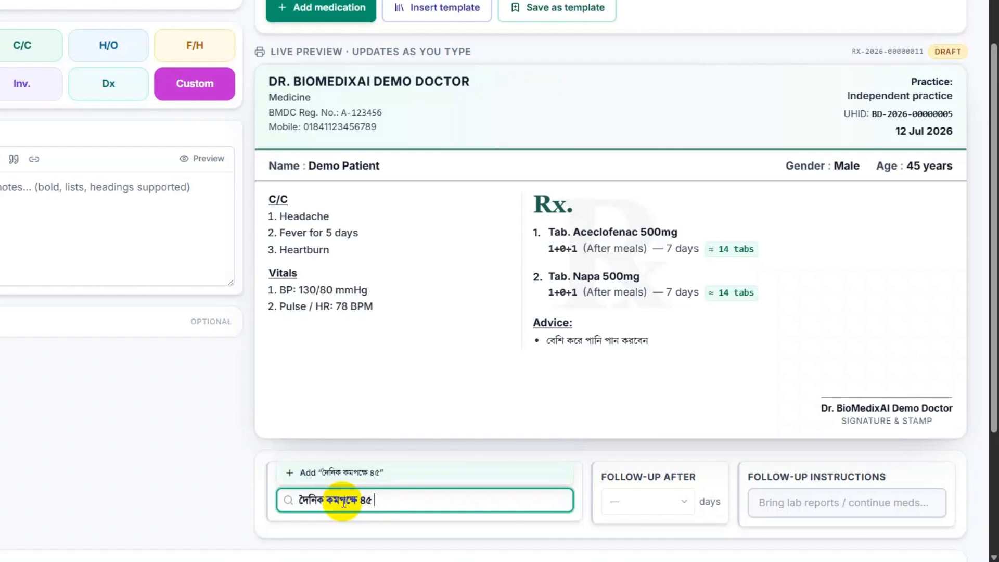
{"action": "type", "text": "মিনিট দ্রুত হা"}
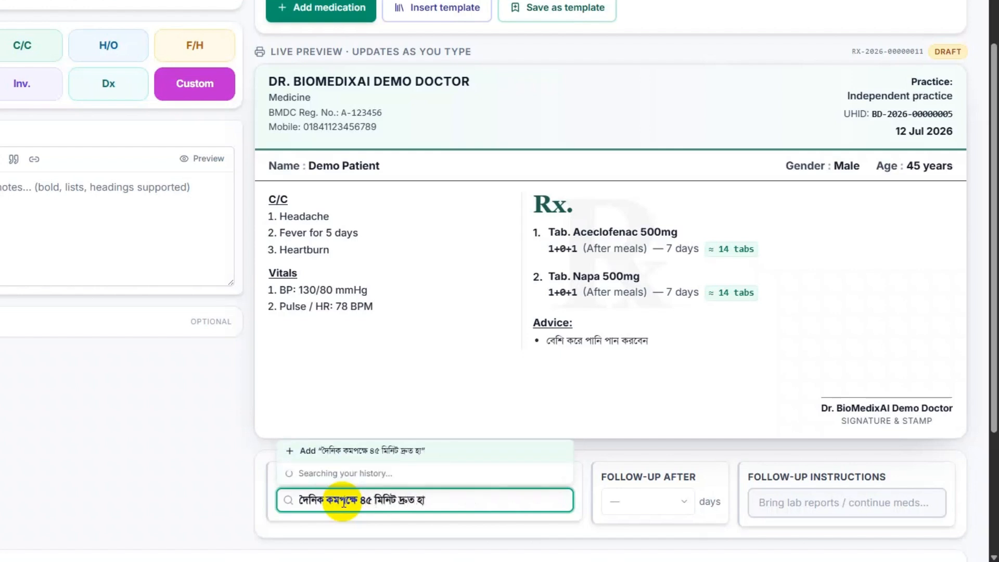
{"action": "type", "text": "টবেন"}
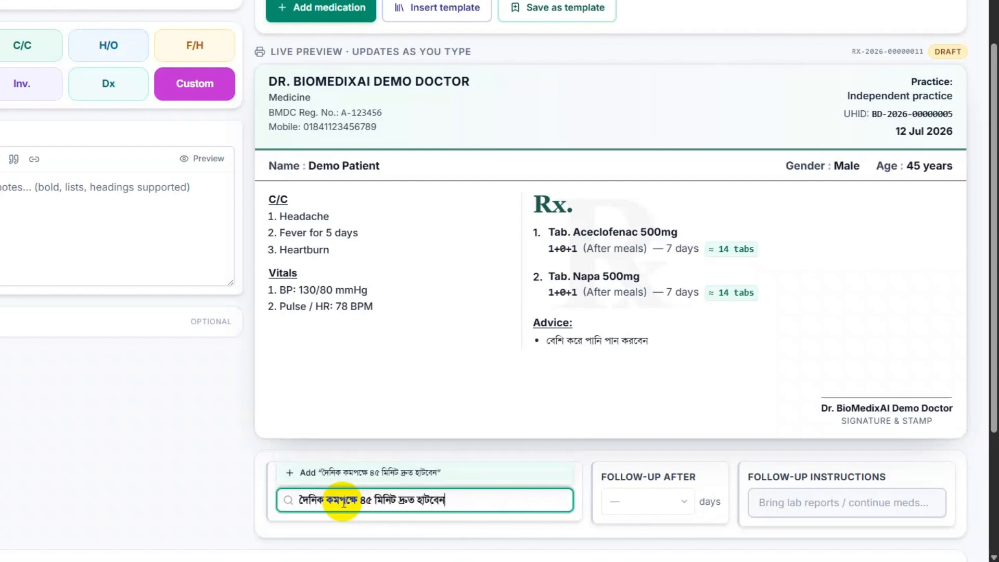
{"action": "key", "text": "Return"}
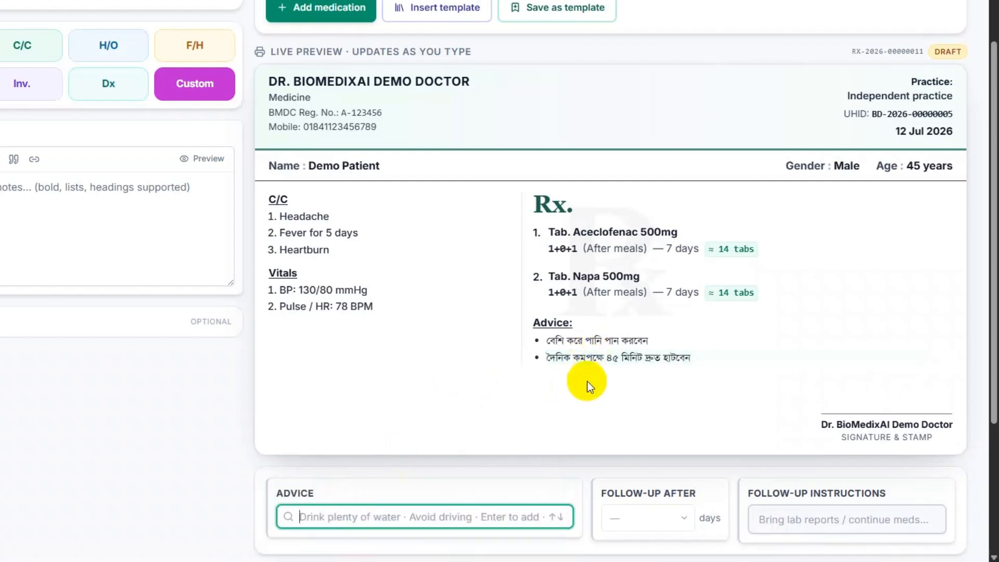
{"action": "left_click", "coordinate": [686, 519]}
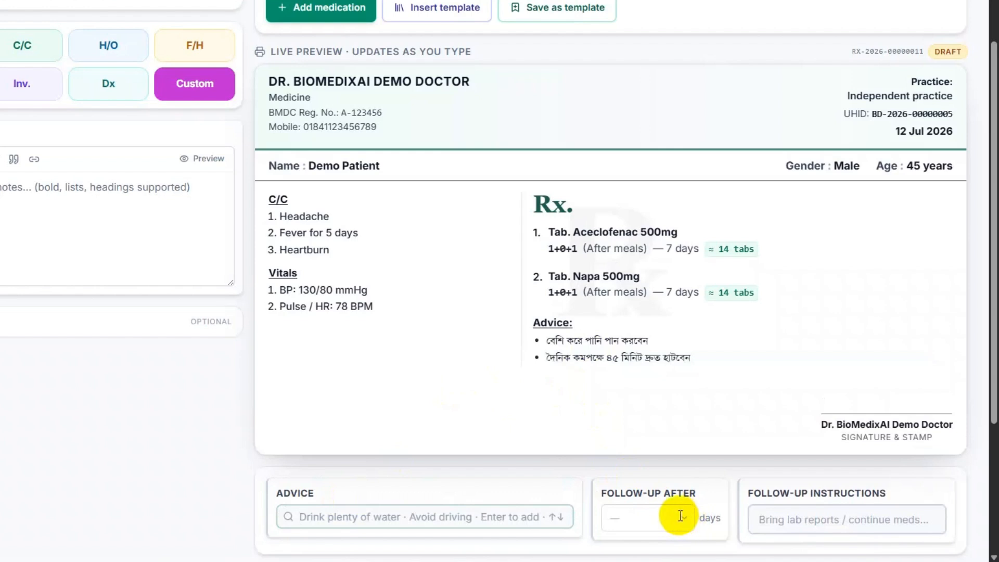
- Choose 7 from the Follow-up After presets so follow-up reads 'After 7 days'
{"action": "left_click", "coordinate": [681, 516]}
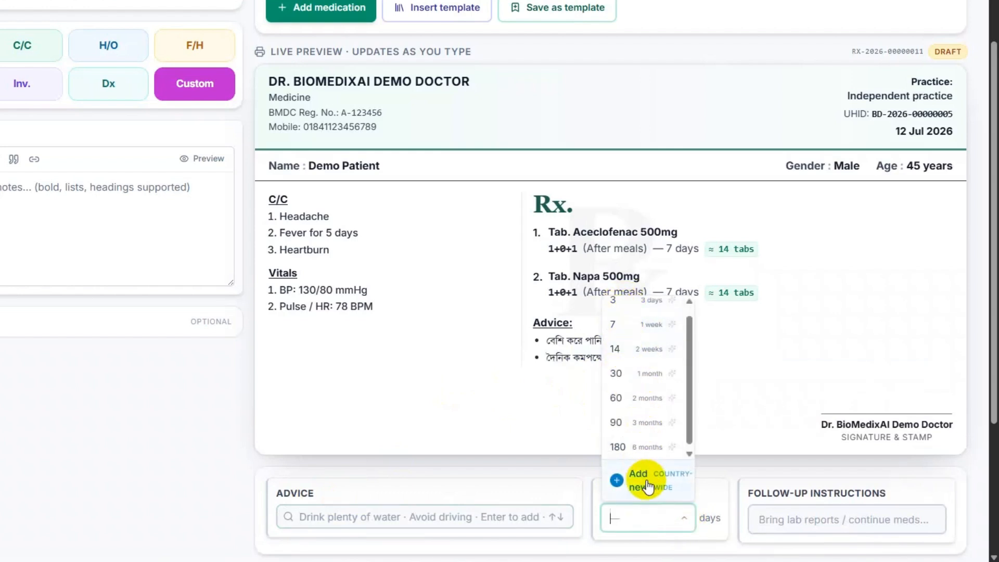
{"action": "left_click", "coordinate": [619, 325]}
{"action": "scroll", "coordinate": [589, 419], "scroll_direction": "down", "scroll_amount": 4}
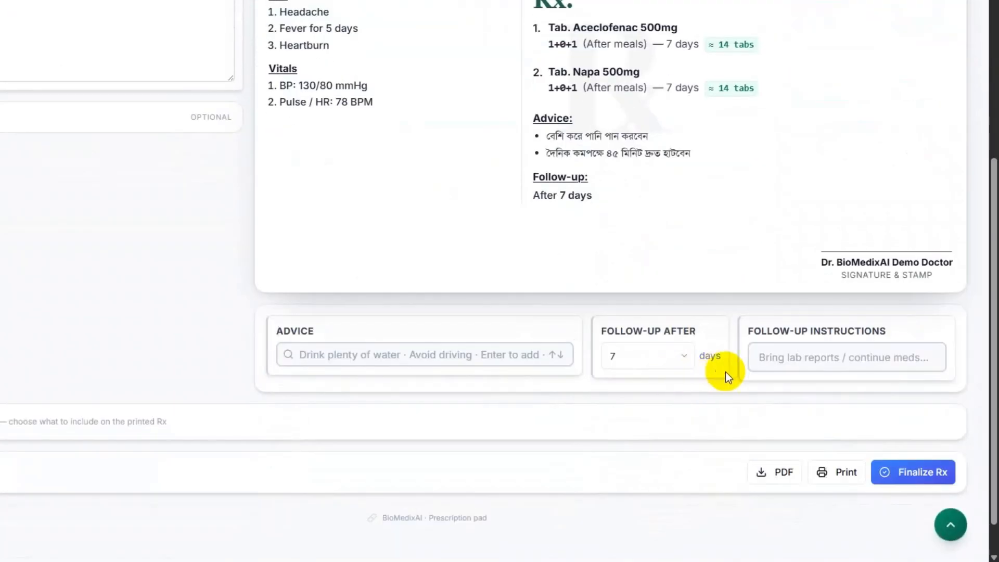
{"action": "left_click", "coordinate": [797, 358]}
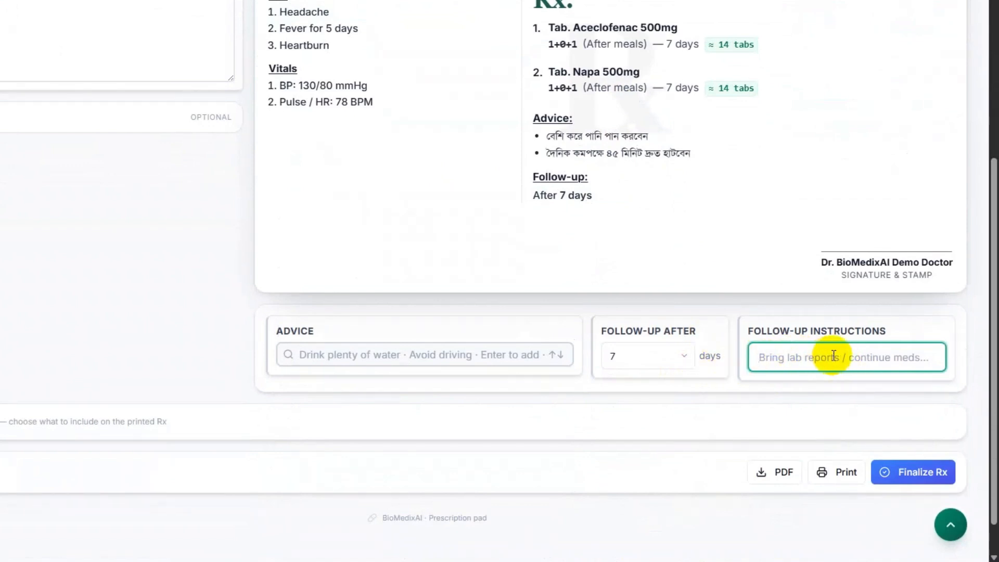
- Write the follow-up note 'পরবর্তী সাক্ষাতে সকল পরীক্ষা-নিরিক্ষার কাগজ সঙ্গে আনবেন ।'
{"action": "type", "text": "পরবর্তী"}
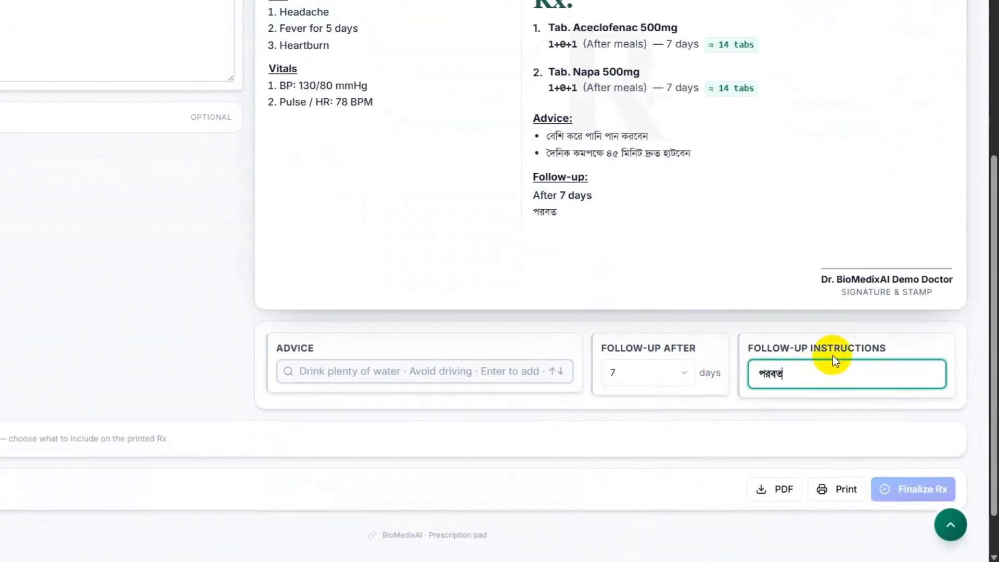
{"action": "type", "text": " সাক্ষাতে"}
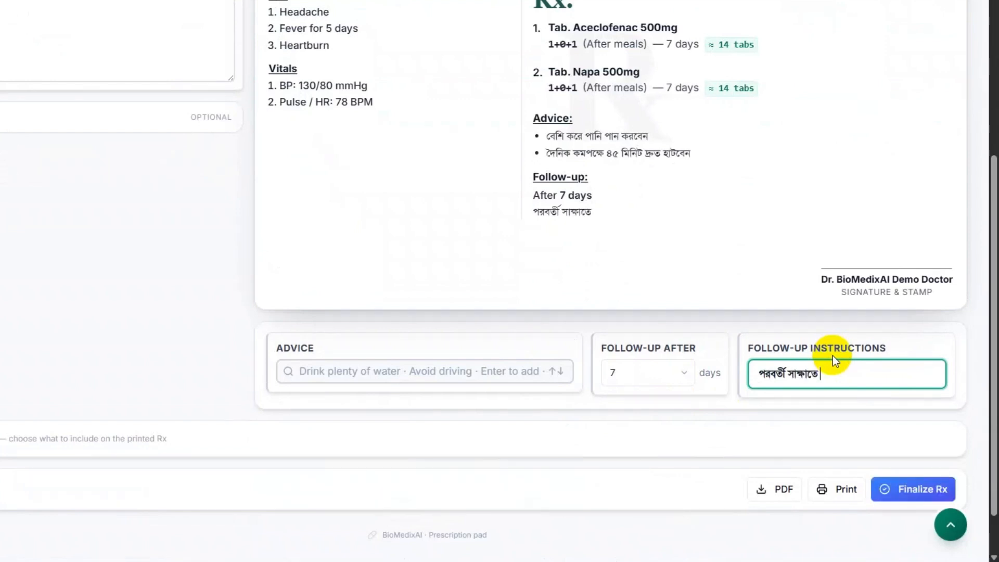
{"action": "type", "text": " সকল পরীক্ষা"}
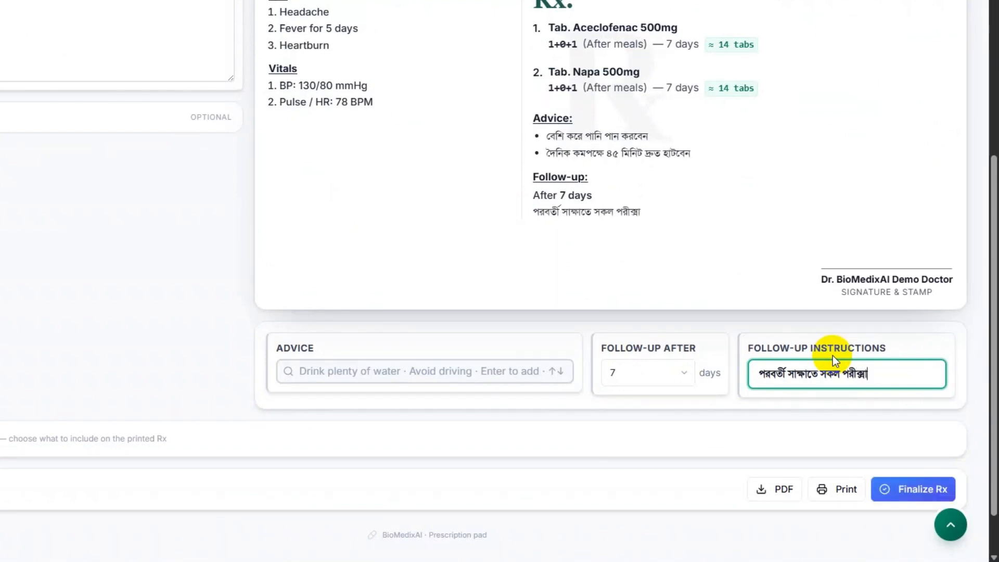
{"action": "key", "text": "BackSpace"}
{"action": "key", "text": "BackSpace"}
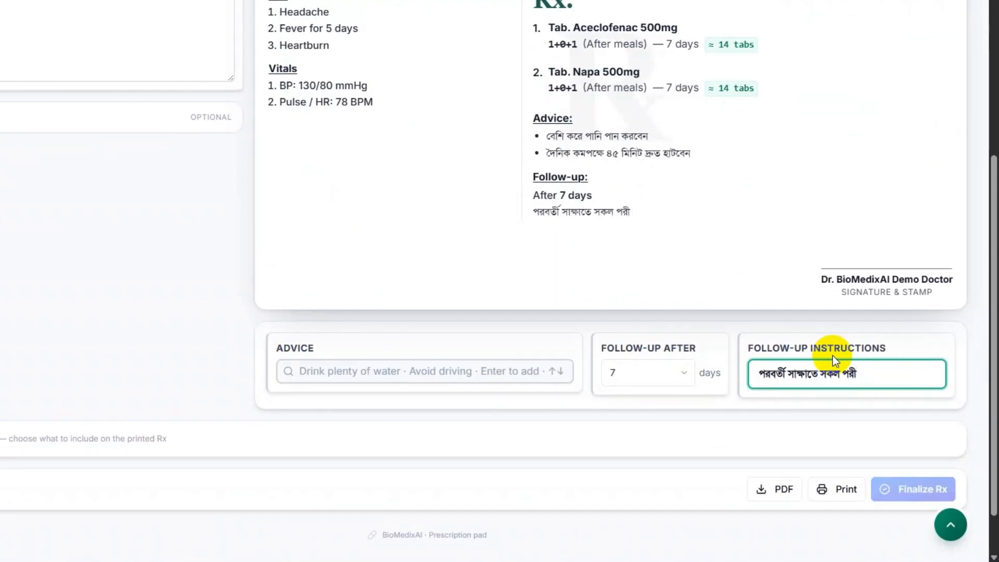
{"action": "type", "text": "ক্ষা"}
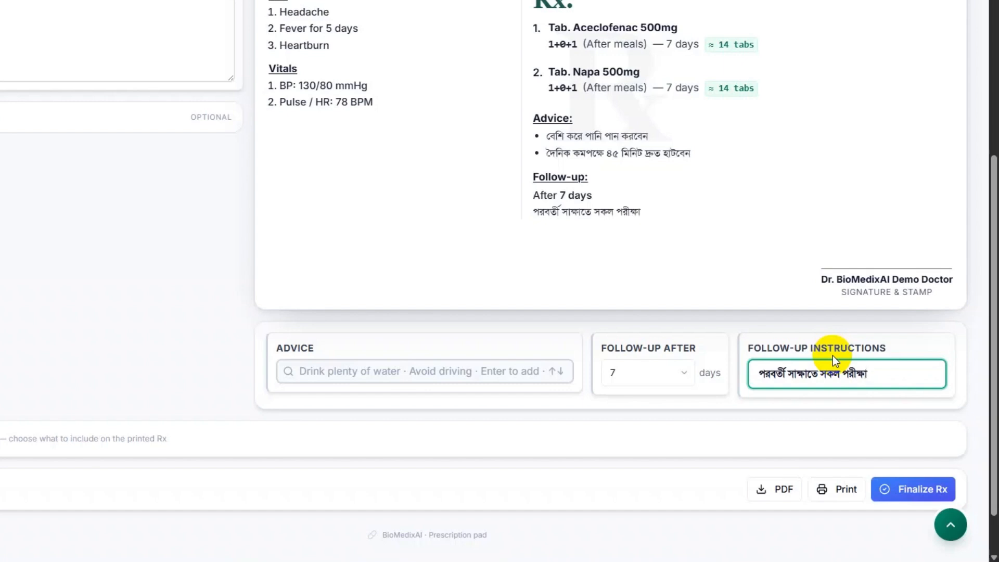
{"action": "type", "text": "-নিরিক্ষার কা"}
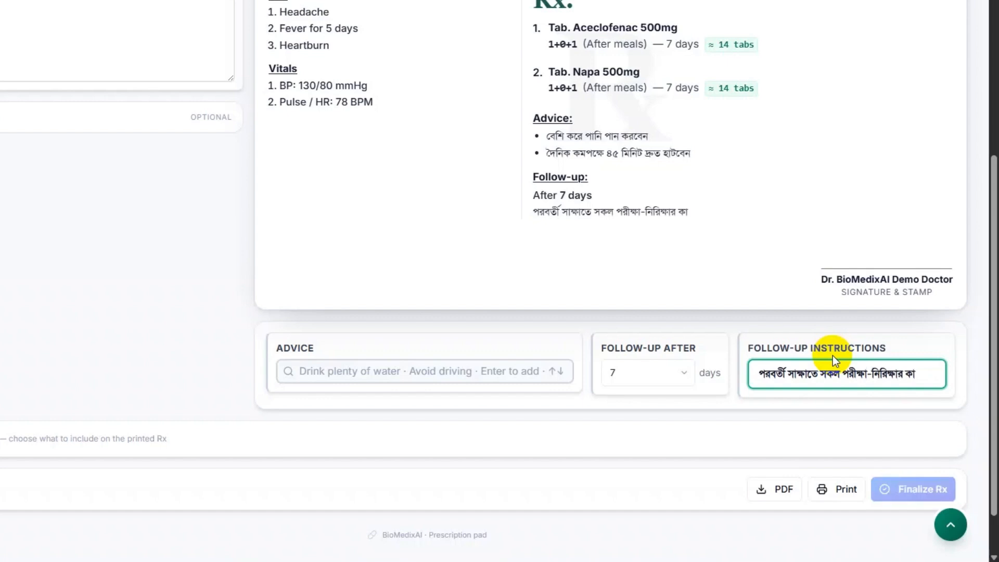
{"action": "type", "text": "গস"}
{"action": "key", "text": "BackSpace"}
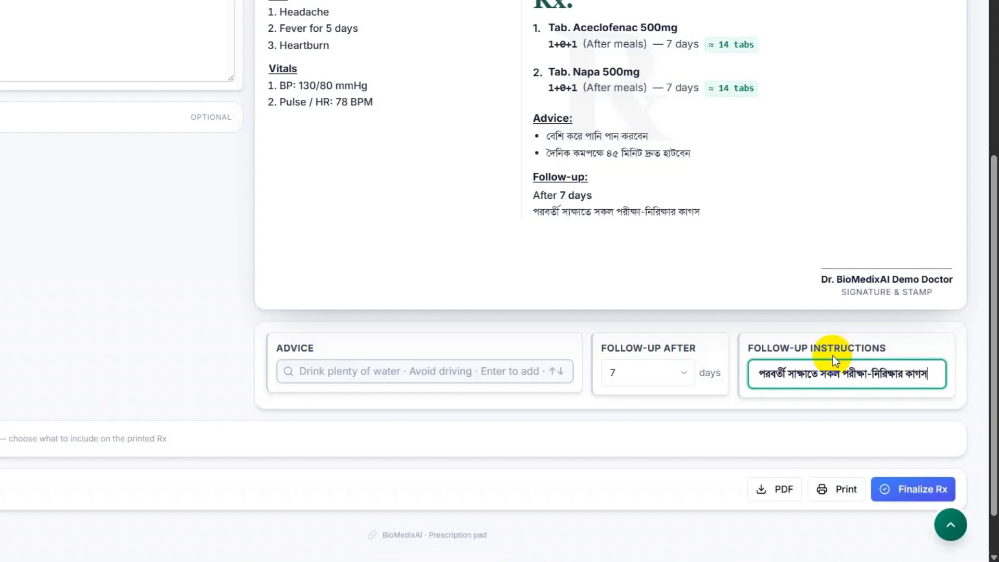
{"action": "type", "text": "জ সঙ্গে আনবেন"}
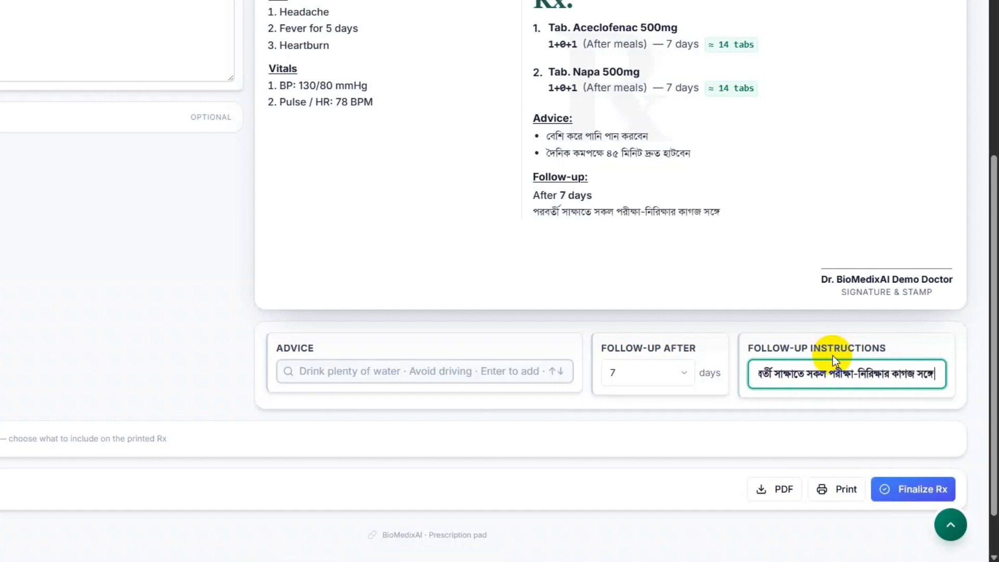
{"action": "type", "text": " ।"}
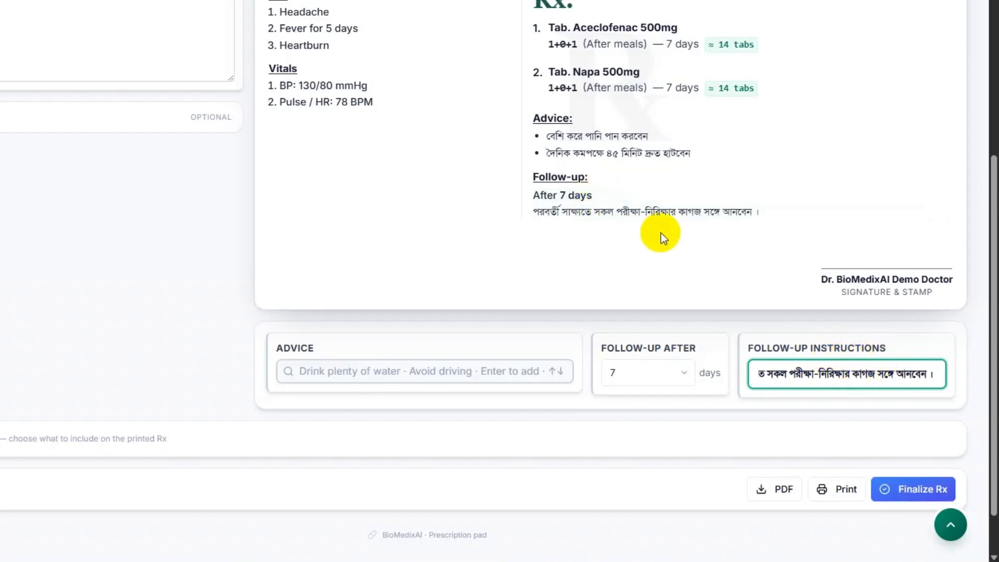
- Finalize the prescription so it shows as issued
{"action": "scroll", "coordinate": [660, 232], "scroll_direction": "up", "scroll_amount": 4}
{"action": "scroll", "coordinate": [808, 225], "scroll_direction": "down", "scroll_amount": 5}
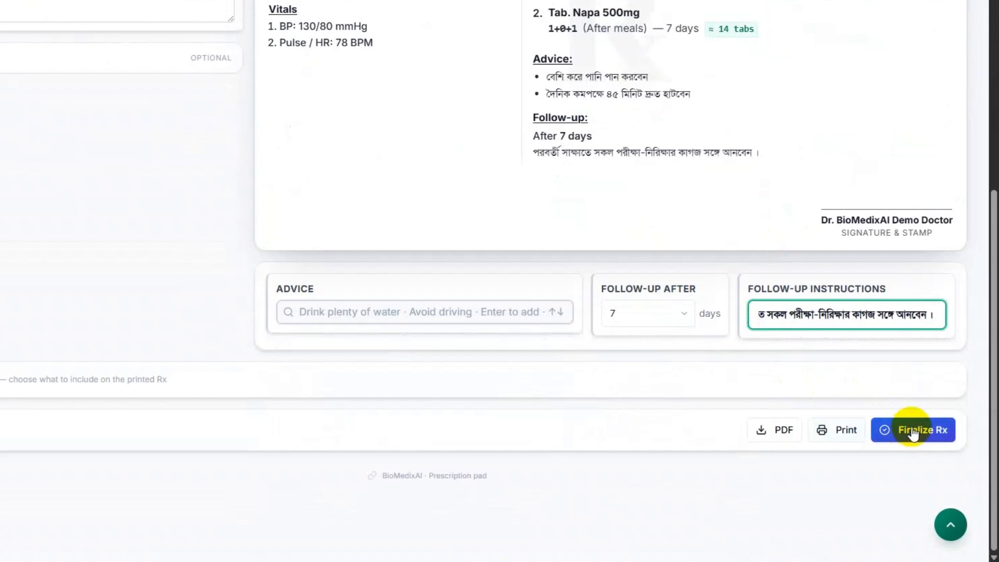
{"action": "scroll", "coordinate": [570, 157], "scroll_direction": "up", "scroll_amount": 5}
{"action": "scroll", "coordinate": [500, 282], "scroll_direction": "down", "scroll_amount": 5}
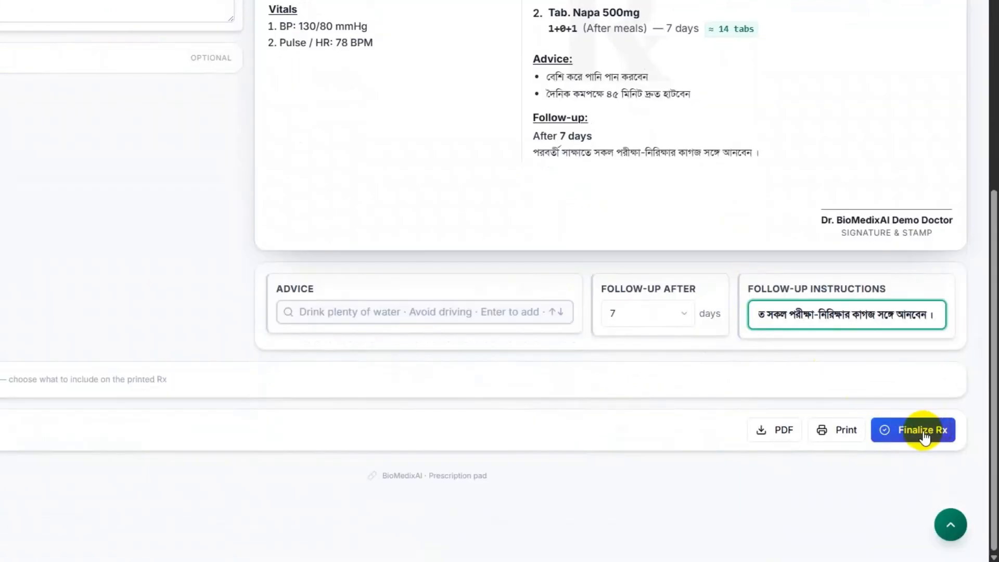
{"action": "left_click", "coordinate": [919, 433]}
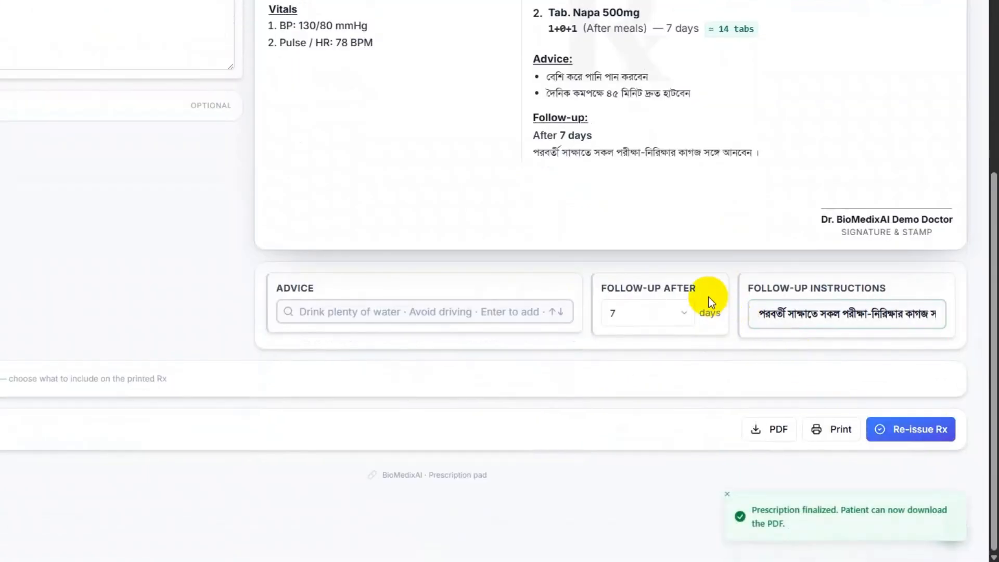
{"action": "scroll", "coordinate": [708, 298], "scroll_direction": "up", "scroll_amount": 7}
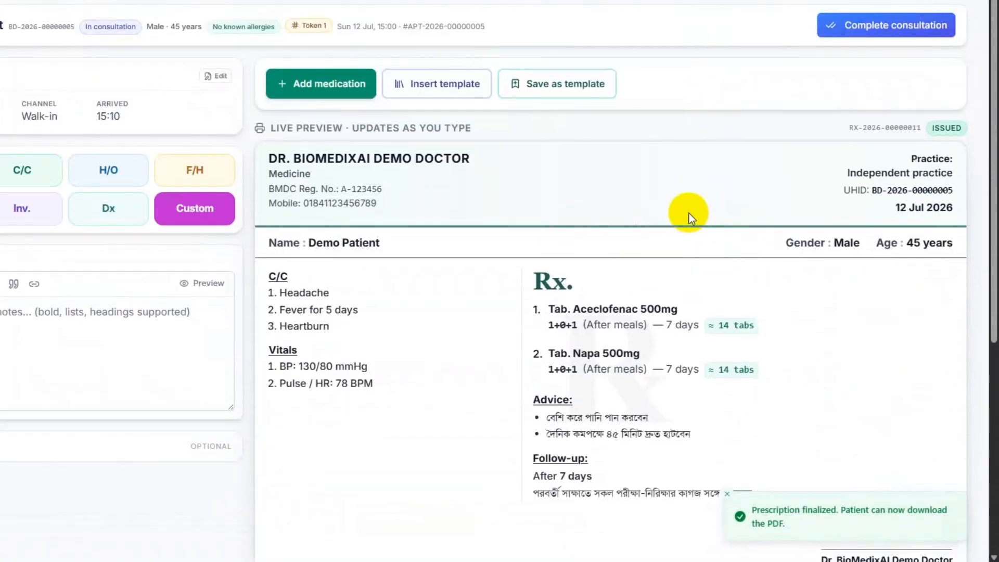
- Print the issued prescription to the AnyDesk Printer from a maximized preview, then close it
{"action": "scroll", "coordinate": [688, 213], "scroll_direction": "down", "scroll_amount": 6}
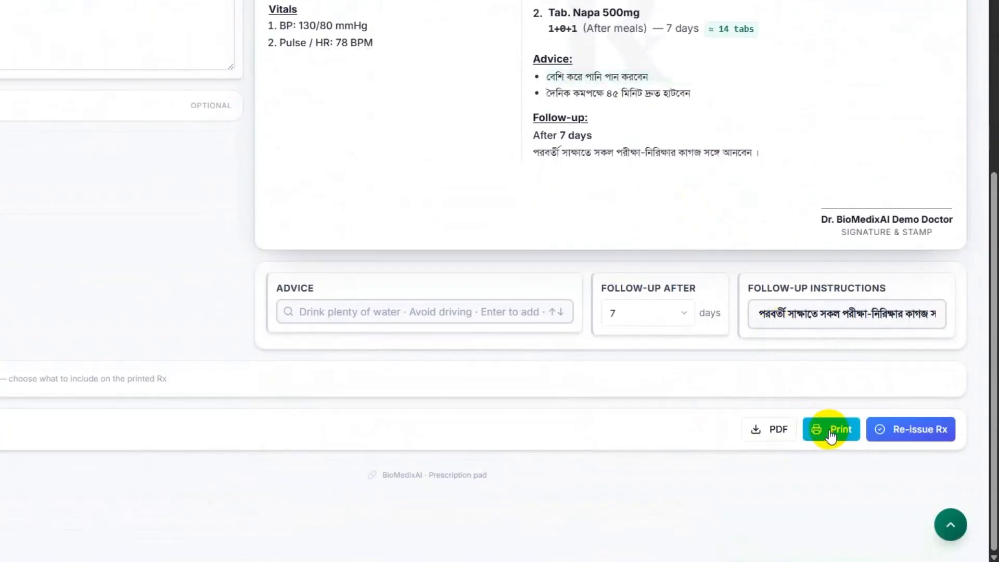
{"action": "left_click", "coordinate": [831, 435]}
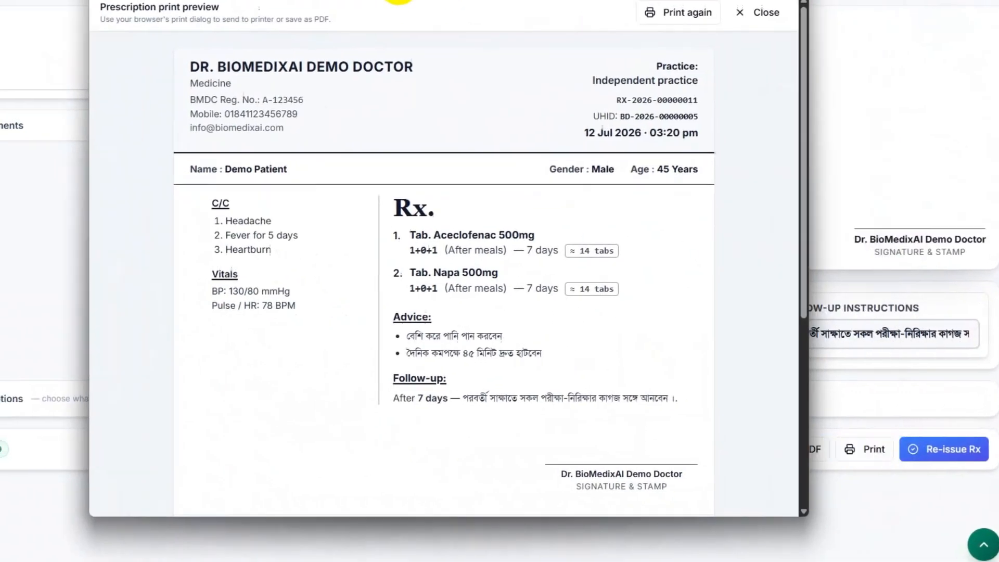
{"action": "left_click_drag", "start_coordinate": [404, 3], "coordinate": [589, 12]}
{"action": "double_click", "coordinate": [591, 14]}
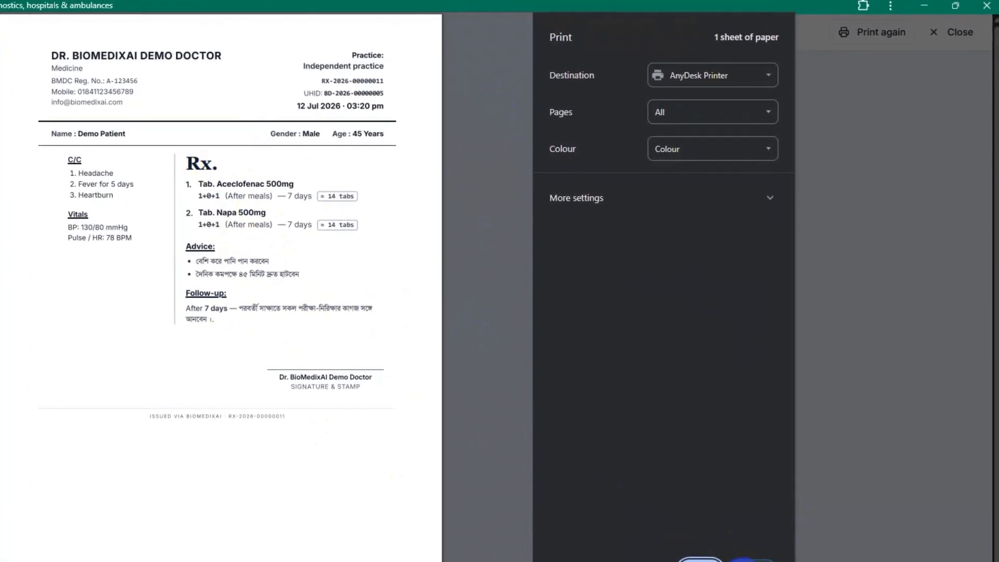
{"action": "left_click", "coordinate": [710, 558]}
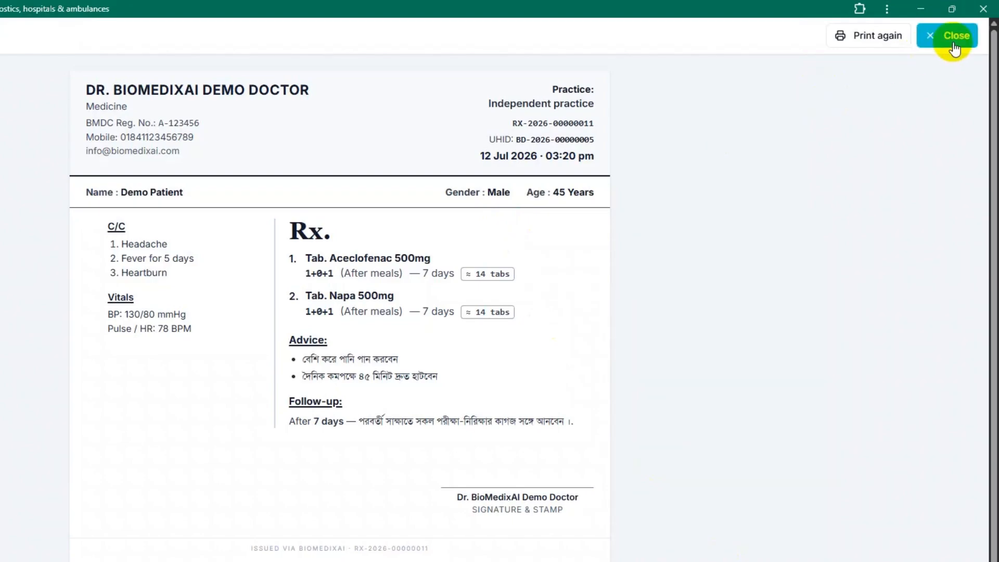
{"action": "left_click", "coordinate": [951, 36]}
- Complete the Demo Patient's consultation from the top of the page
{"action": "scroll", "coordinate": [926, 195], "scroll_direction": "up", "scroll_amount": 4}
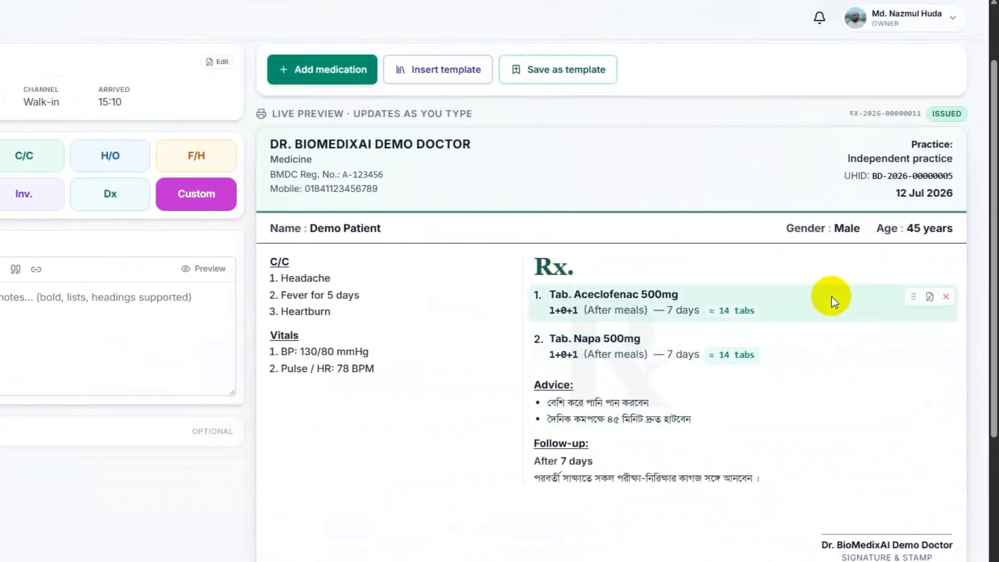
{"action": "scroll", "coordinate": [923, 296], "scroll_direction": "up", "scroll_amount": 2}
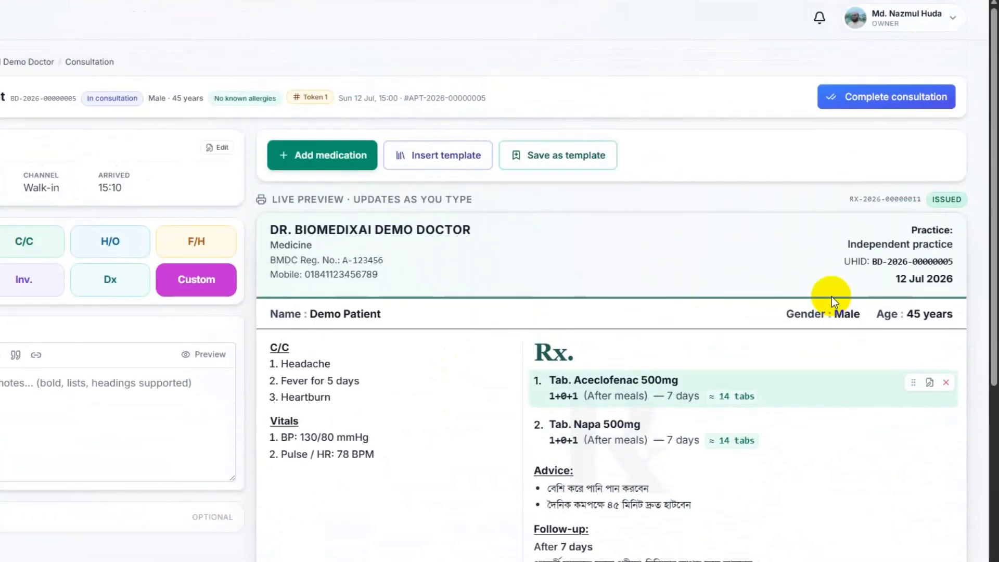
{"action": "left_click", "coordinate": [882, 97]}
{"action": "scroll", "coordinate": [566, 311], "scroll_direction": "down", "scroll_amount": 8}
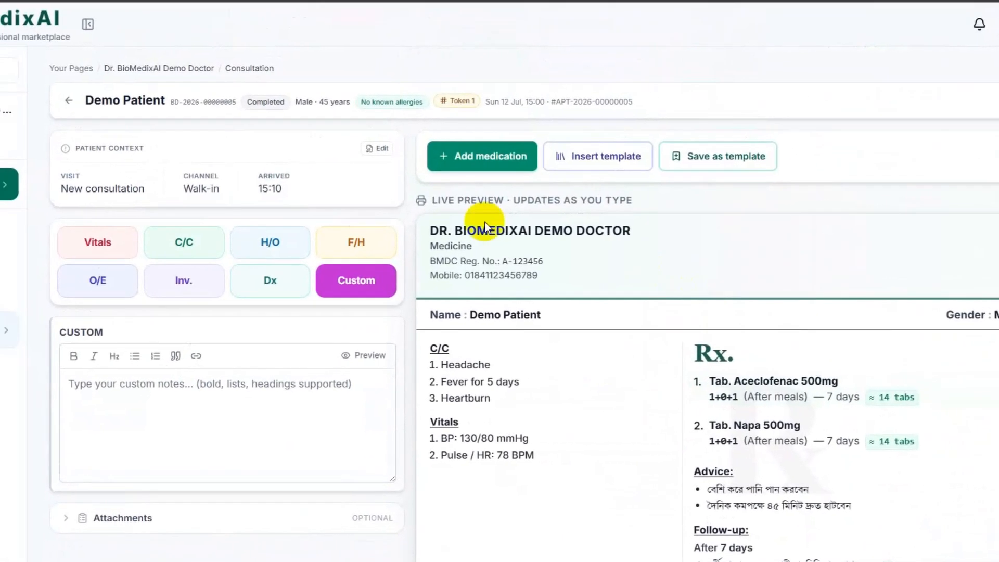
- Register walk-in patient 'Demo Patient 2', age 40, and start their consultation
{"action": "left_click", "coordinate": [85, 191]}
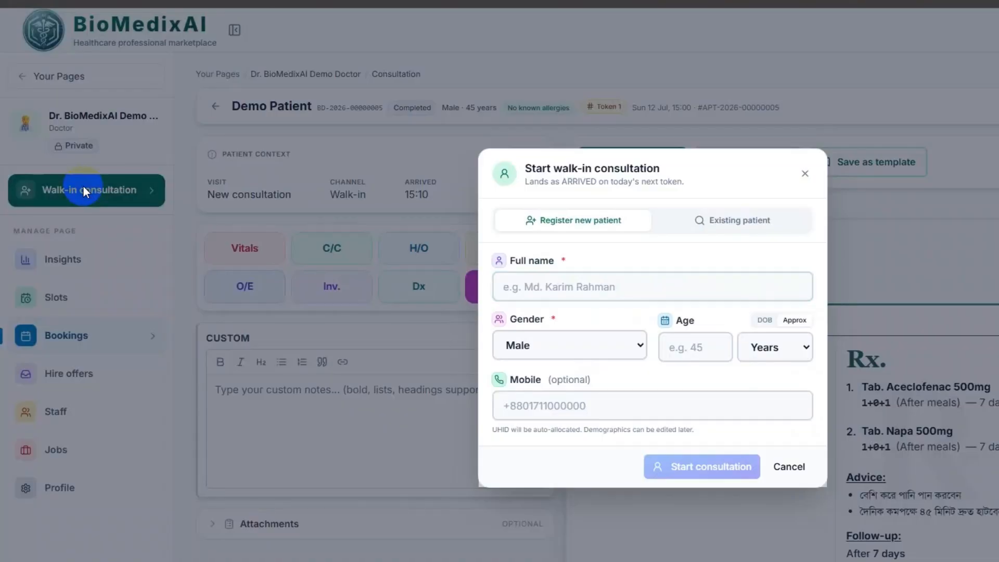
{"action": "left_click", "coordinate": [600, 281]}
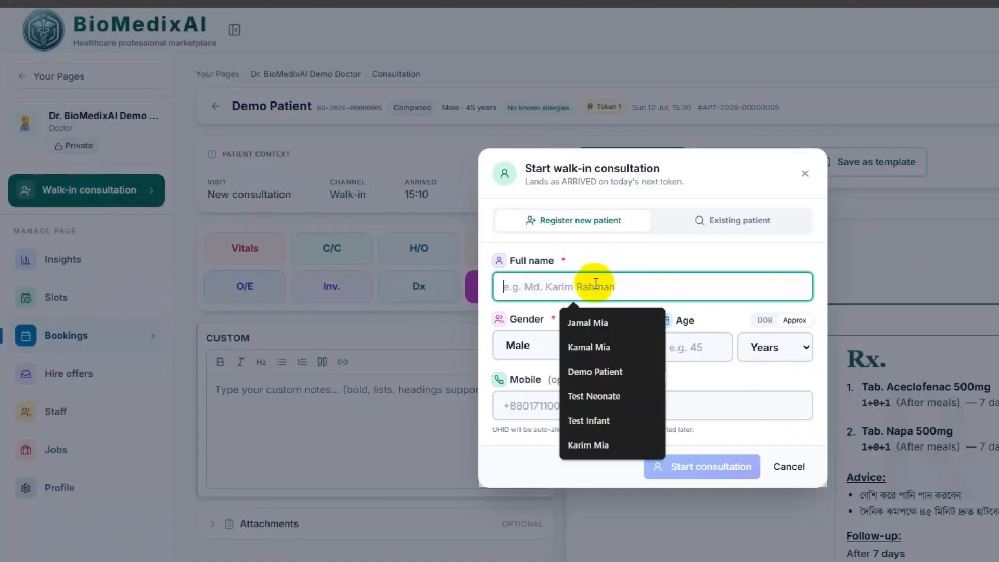
{"action": "type", "text": "ড"}
{"action": "key", "text": "BackSpace"}
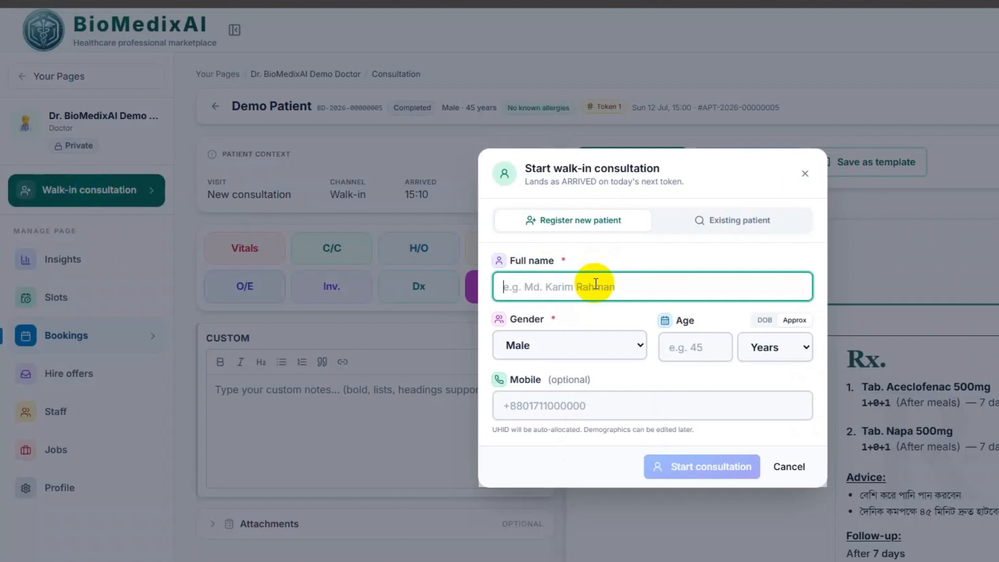
{"action": "type", "text": "Demo P"}
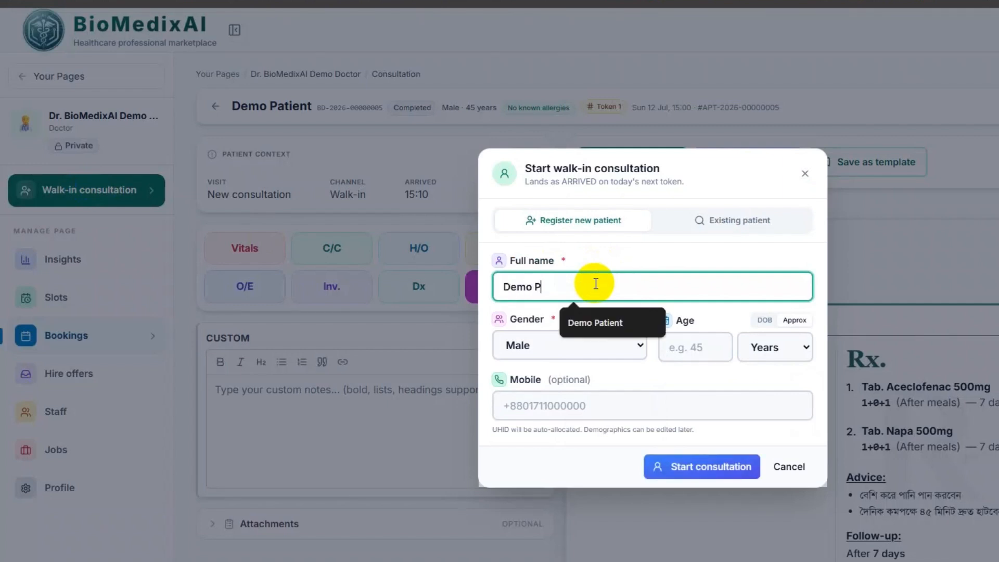
{"action": "type", "text": "atient"}
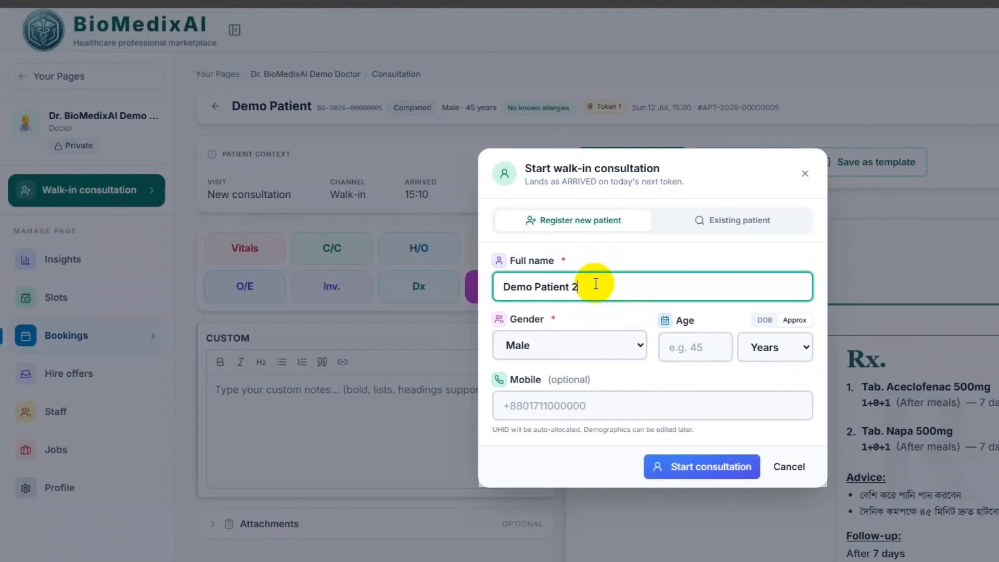
{"action": "type", "text": " 2"}
{"action": "key", "text": "Tab"}
{"action": "key", "text": "Tab"}
{"action": "type", "text": "40"}
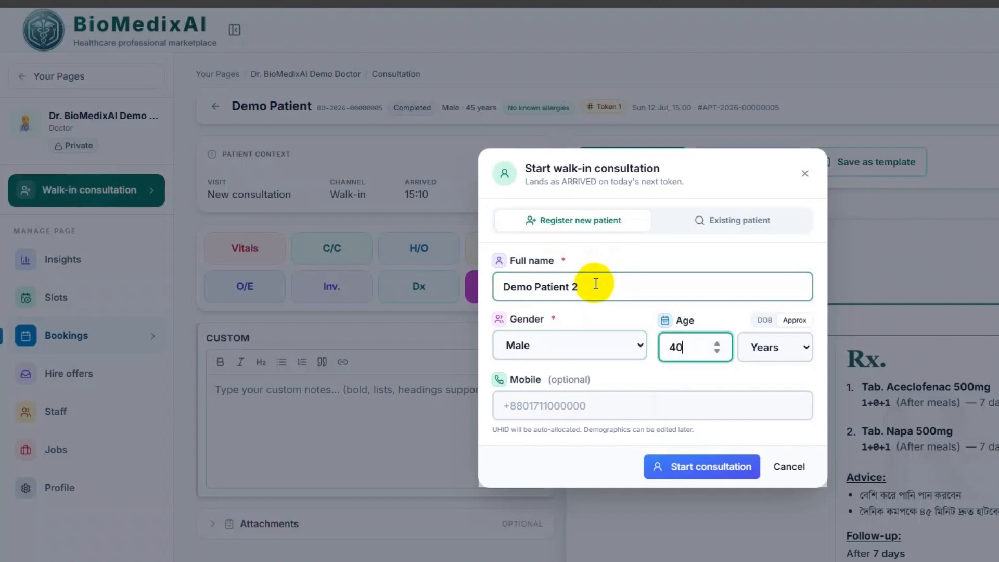
{"action": "key", "text": "Tab"}
{"action": "key", "text": "Tab"}
{"action": "key", "text": "Tab"}
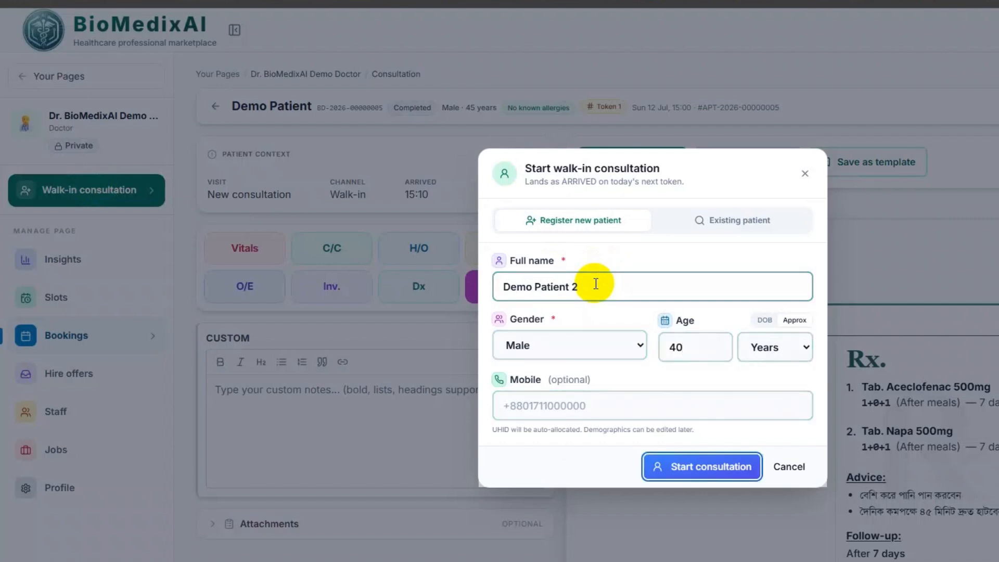
{"action": "key", "text": "Return"}
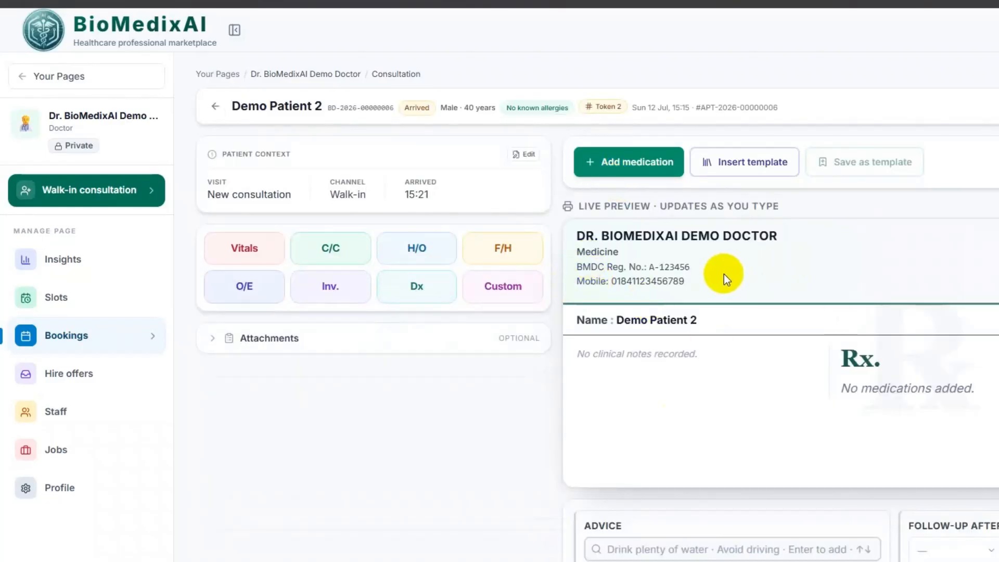
- Add 'Fever For 3 Days' as the chief complaint, then bring up the Drug Directory
{"action": "left_click", "coordinate": [325, 252]}
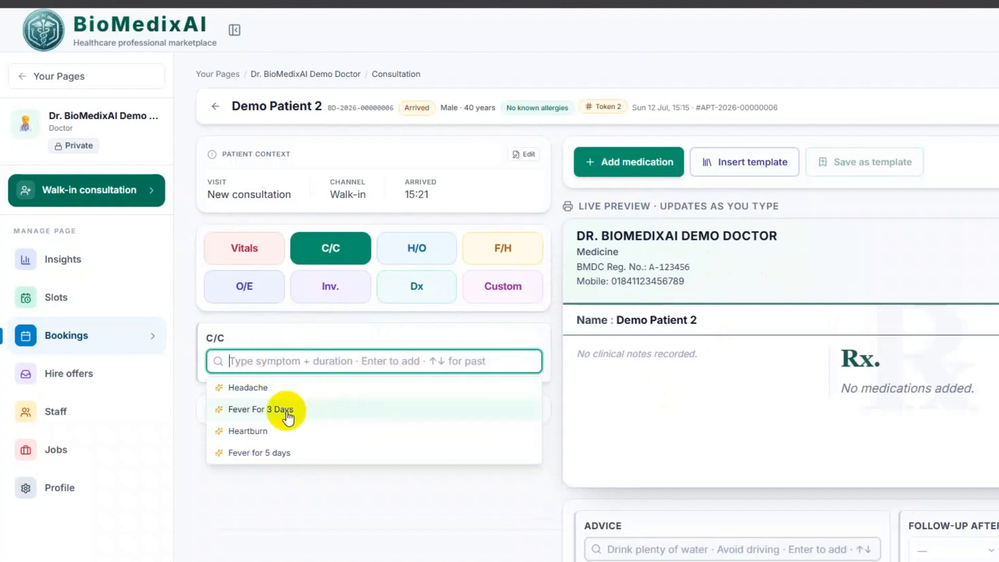
{"action": "left_click", "coordinate": [312, 414]}
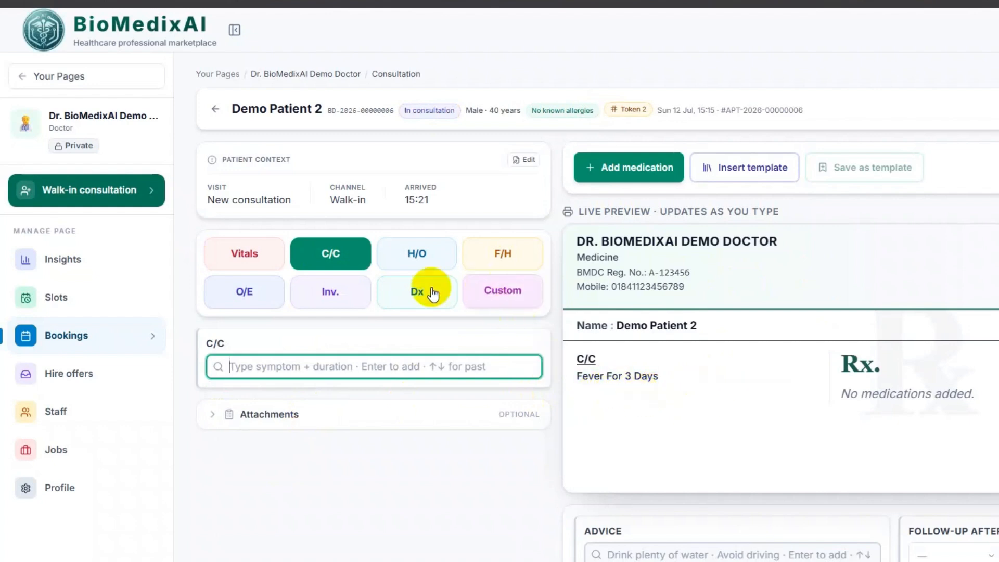
{"action": "left_click", "coordinate": [636, 167]}
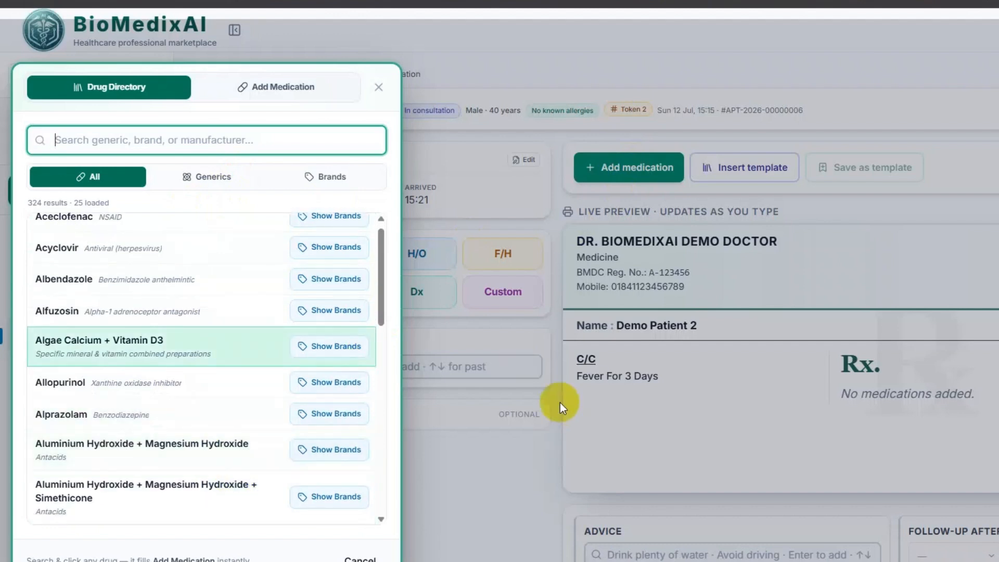
- Search the drug directory for 'Centrum Men', ask the AI about it, and select its explanation
{"action": "left_click", "coordinate": [120, 130]}
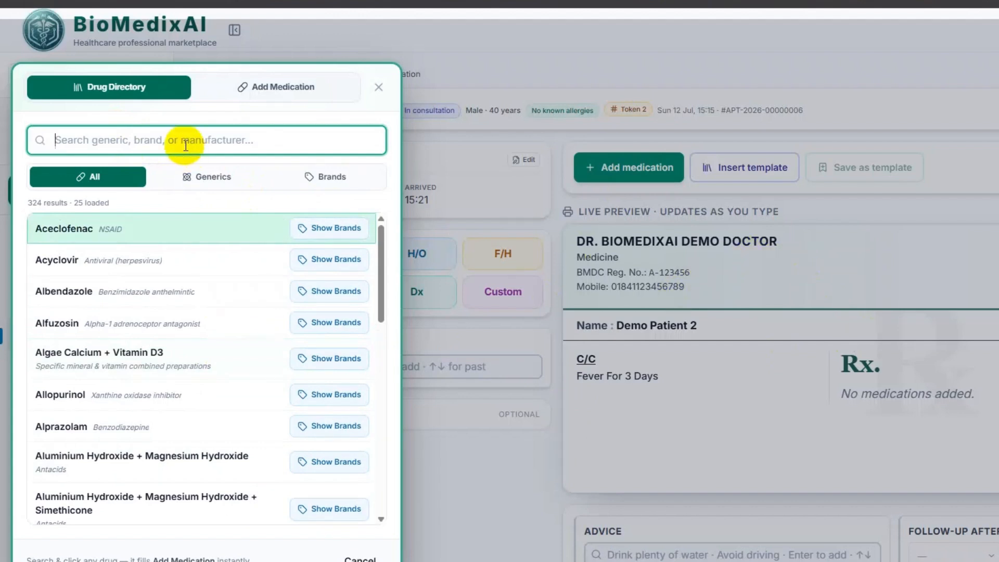
{"action": "type", "text": "Centru"}
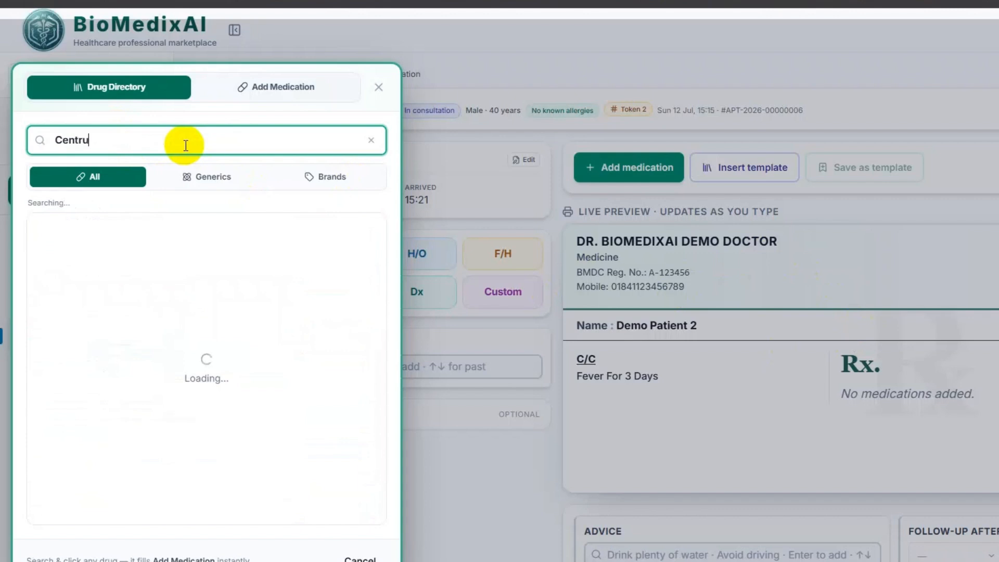
{"action": "type", "text": "m Men"}
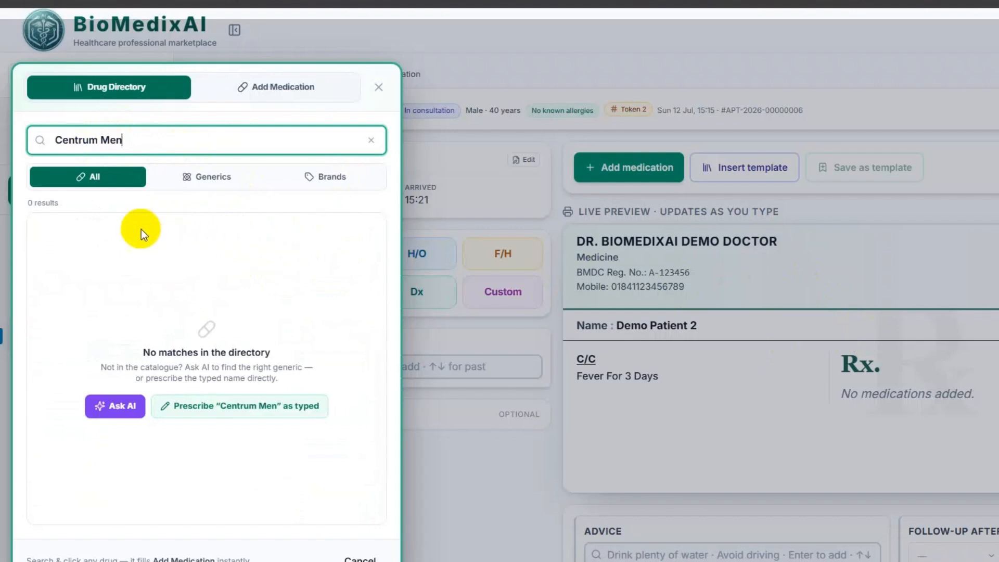
{"action": "left_click", "coordinate": [117, 409]}
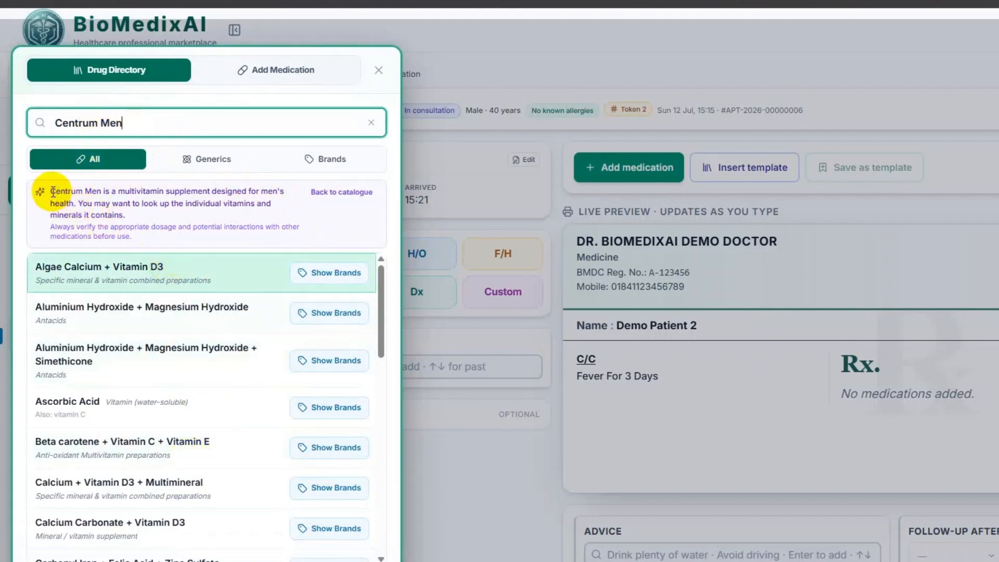
{"action": "left_click_drag", "start_coordinate": [50, 192], "coordinate": [145, 238]}
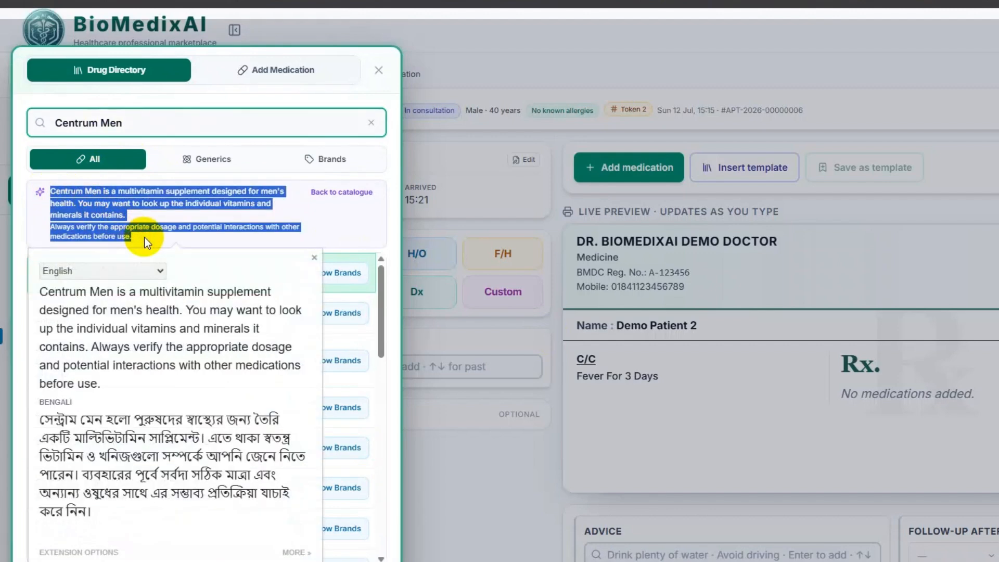
- Close the translation popup and scroll through the AI-suggested vitamin and mineral generics
{"action": "left_click", "coordinate": [144, 237]}
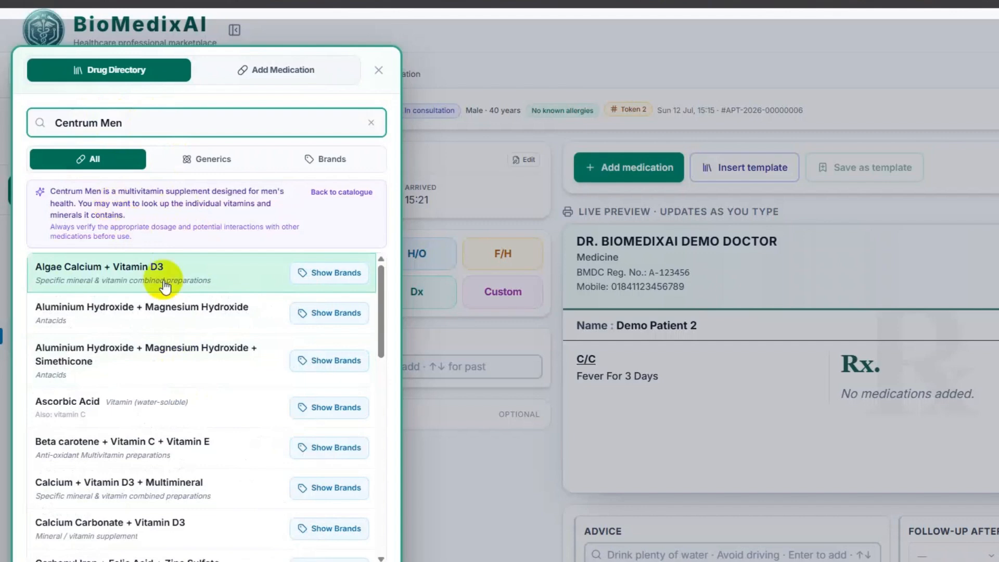
{"action": "scroll", "coordinate": [190, 348], "scroll_direction": "down", "scroll_amount": 15}
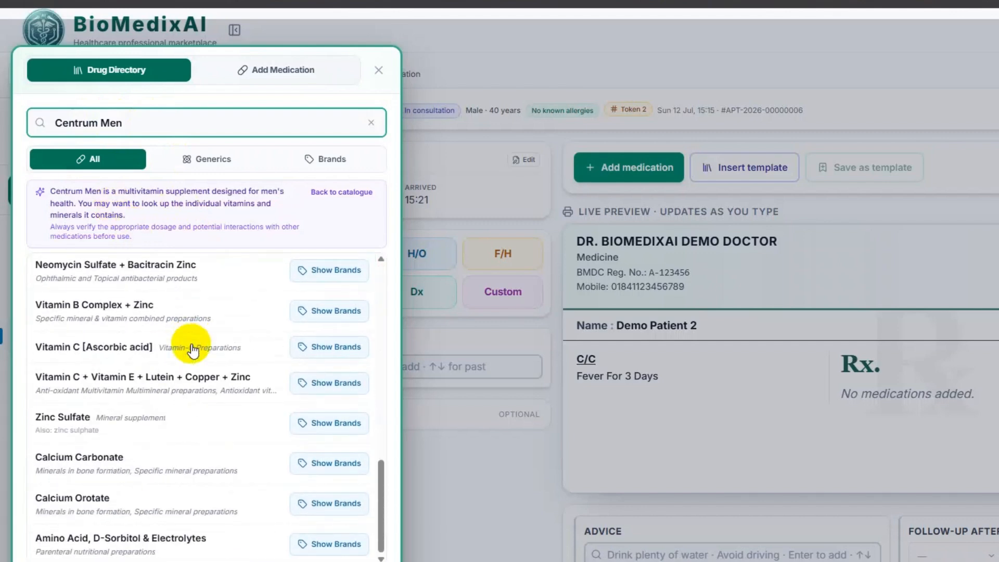
{"action": "scroll", "coordinate": [151, 411], "scroll_direction": "up", "scroll_amount": 5}
{"action": "scroll", "coordinate": [149, 314], "scroll_direction": "up", "scroll_amount": 1}
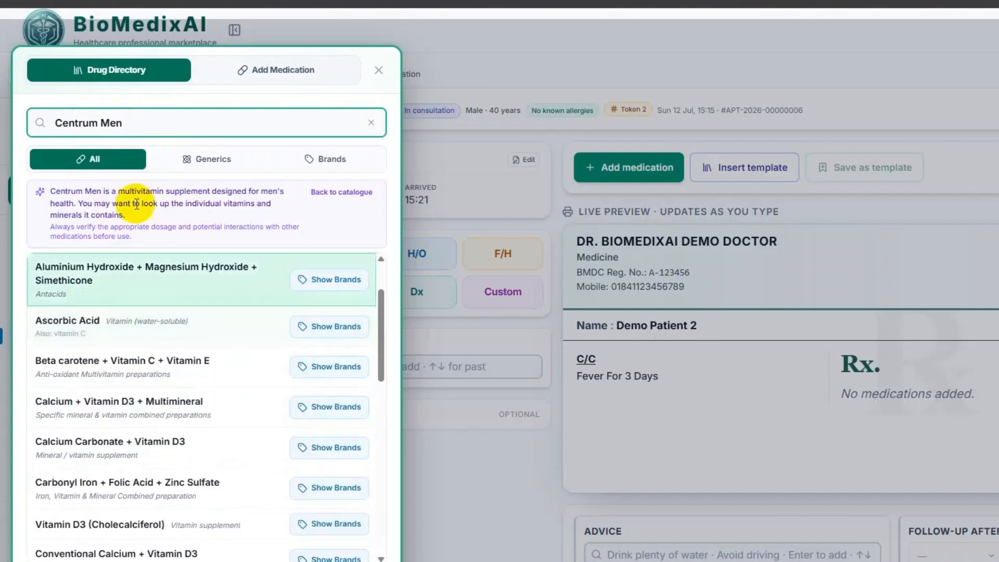
{"action": "scroll", "coordinate": [189, 341], "scroll_direction": "down", "scroll_amount": 10}
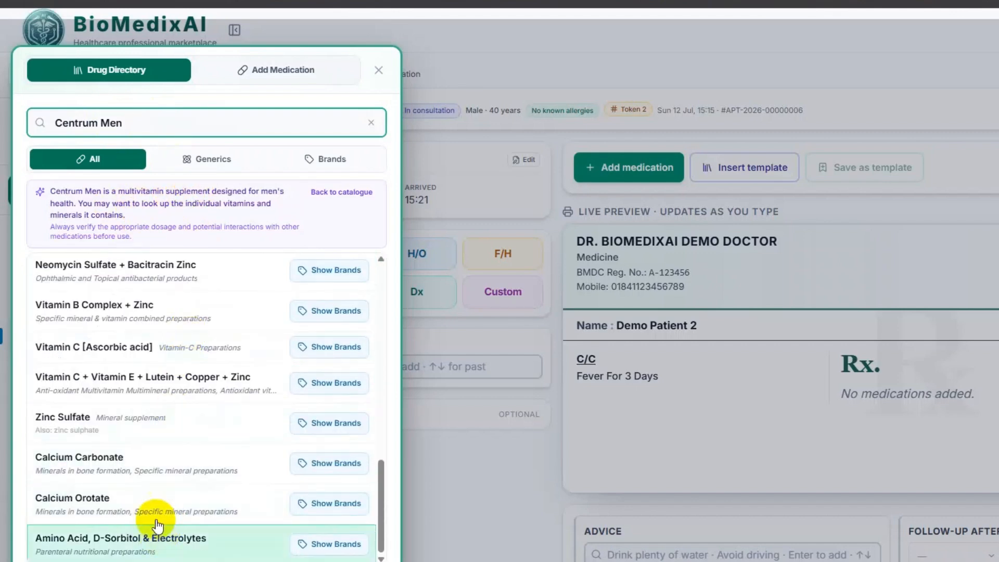
{"action": "scroll", "coordinate": [147, 327], "scroll_direction": "up", "scroll_amount": 6}
{"action": "scroll", "coordinate": [148, 329], "scroll_direction": "up", "scroll_amount": 2}
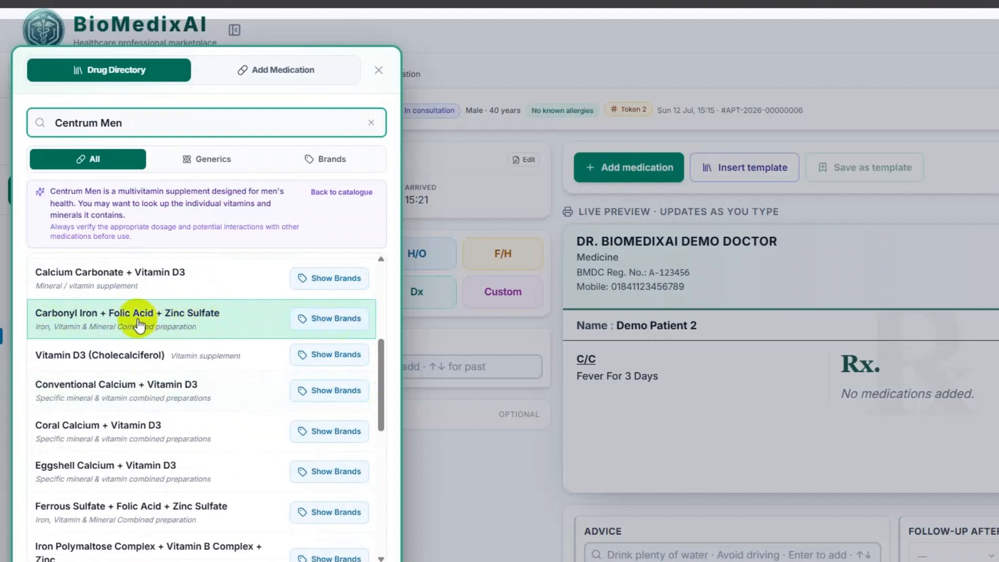
{"action": "scroll", "coordinate": [139, 325], "scroll_direction": "up", "scroll_amount": 1}
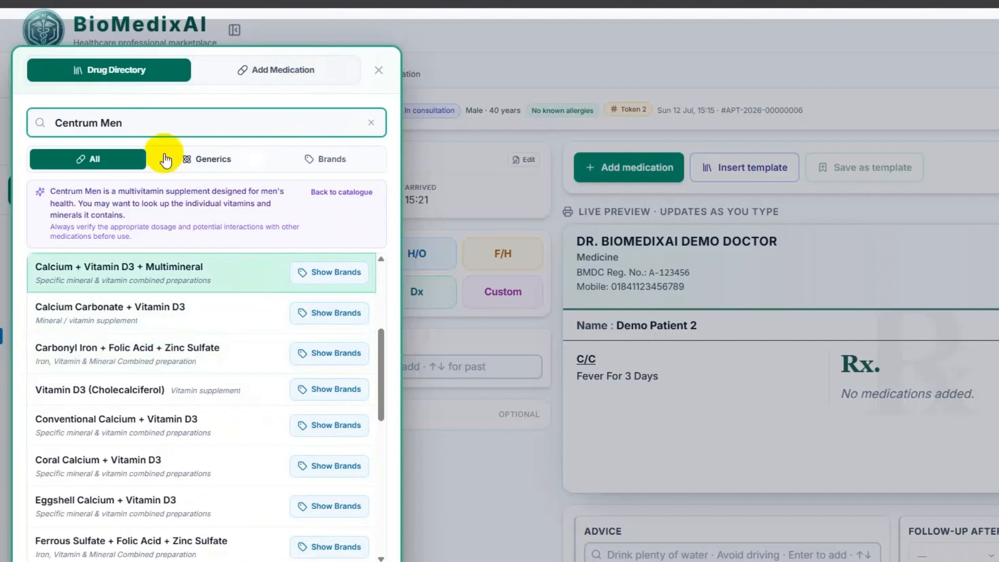
{"action": "scroll", "coordinate": [159, 123], "scroll_direction": "down", "scroll_amount": 1}
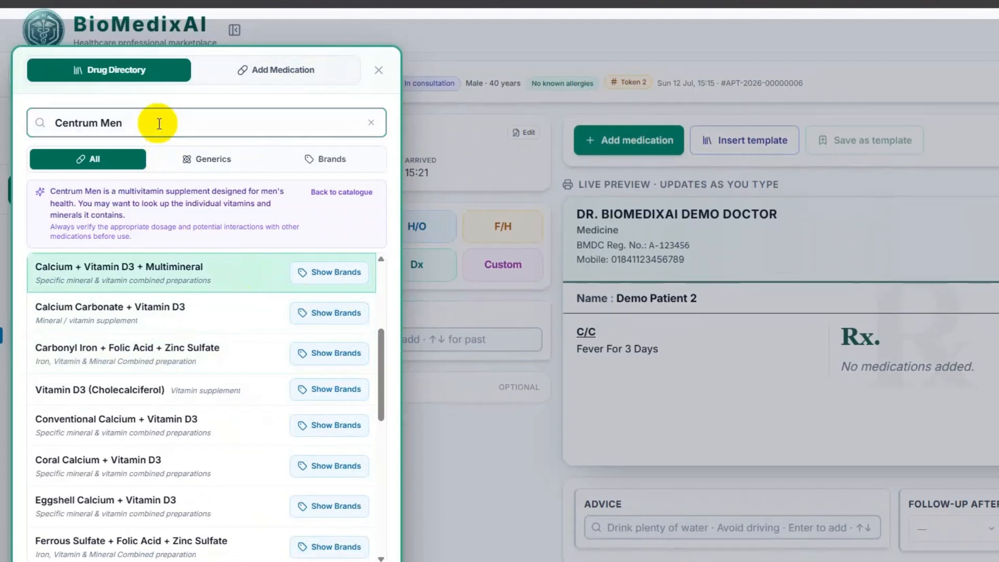
- Step through the suggested generics, from Carbonyl Iron combination to Vitamin D3 (Cholecalciferol)
{"action": "left_click", "coordinate": [160, 123]}
{"action": "key", "text": "Down"}
{"action": "key", "text": "Down"}
{"action": "key", "text": "Down"}
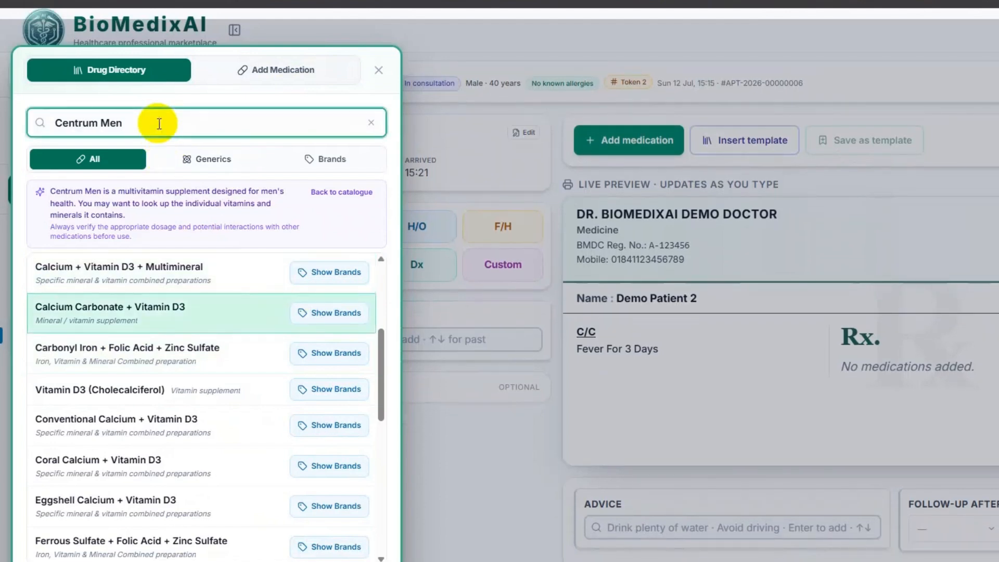
{"action": "key", "text": "Down"}
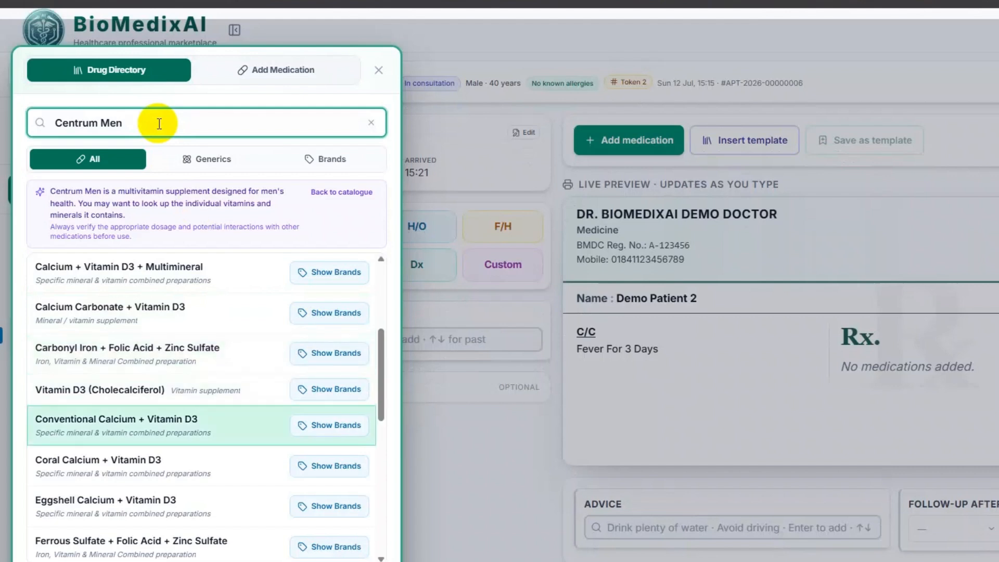
{"action": "key", "text": "Up"}
{"action": "key", "text": "Up"}
{"action": "key", "text": "Up"}
{"action": "key", "text": "Up"}
{"action": "key", "text": "Down"}
{"action": "key", "text": "Down"}
{"action": "key", "text": "Down"}
{"action": "key", "text": "Down"}
{"action": "key", "text": "Up"}
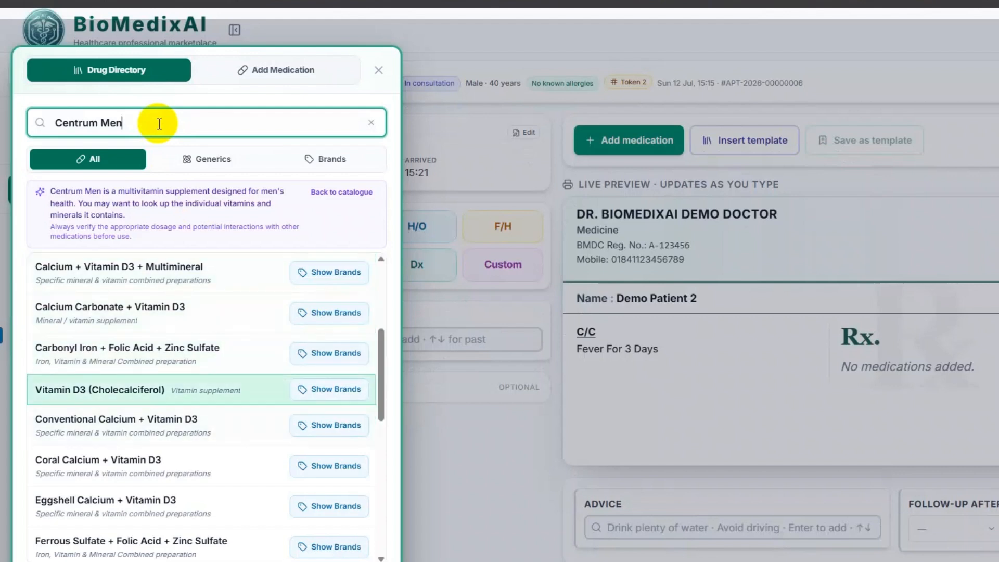
{"action": "key", "text": "Up"}
{"action": "key", "text": "Up"}
{"action": "key", "text": "Down"}
{"action": "key", "text": "Up"}
{"action": "key", "text": "Up"}
{"action": "key", "text": "Down"}
{"action": "key", "text": "Down"}
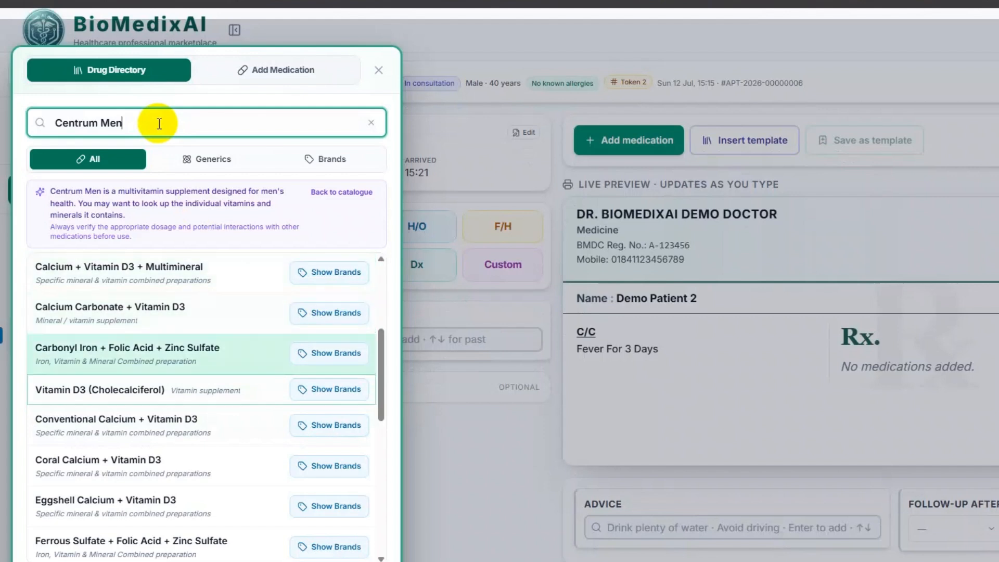
{"action": "key", "text": "Down"}
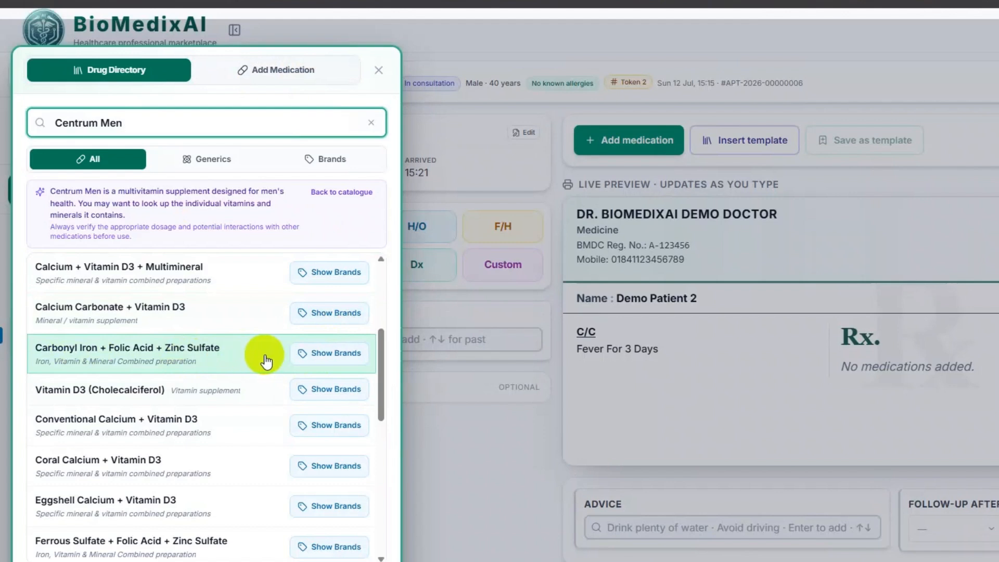
- Find more Carbonyl Iron + Folic Acid + Zinc Sulfate brands with AI and use Ferro-Zinc
{"action": "left_click", "coordinate": [336, 354]}
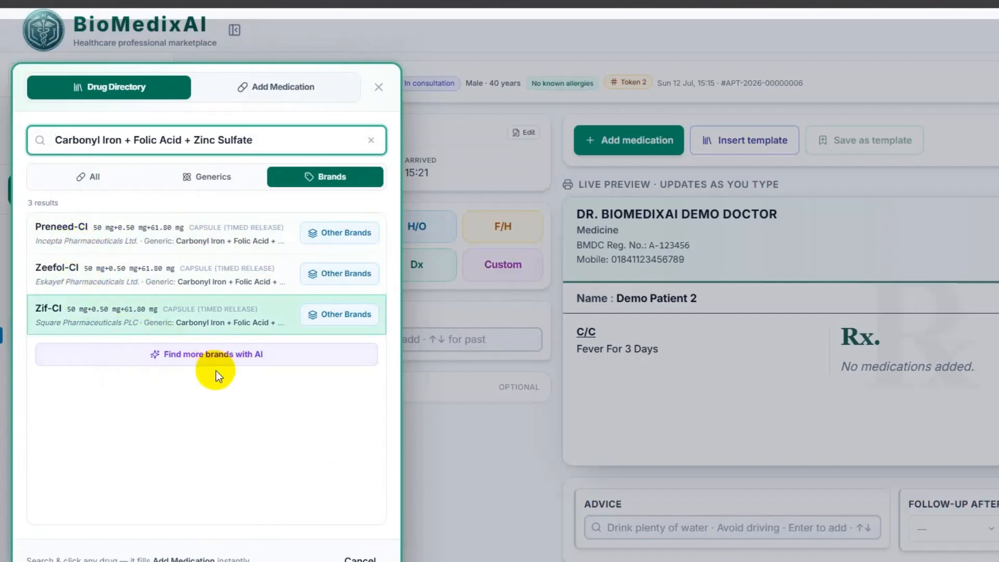
{"action": "left_click", "coordinate": [252, 356]}
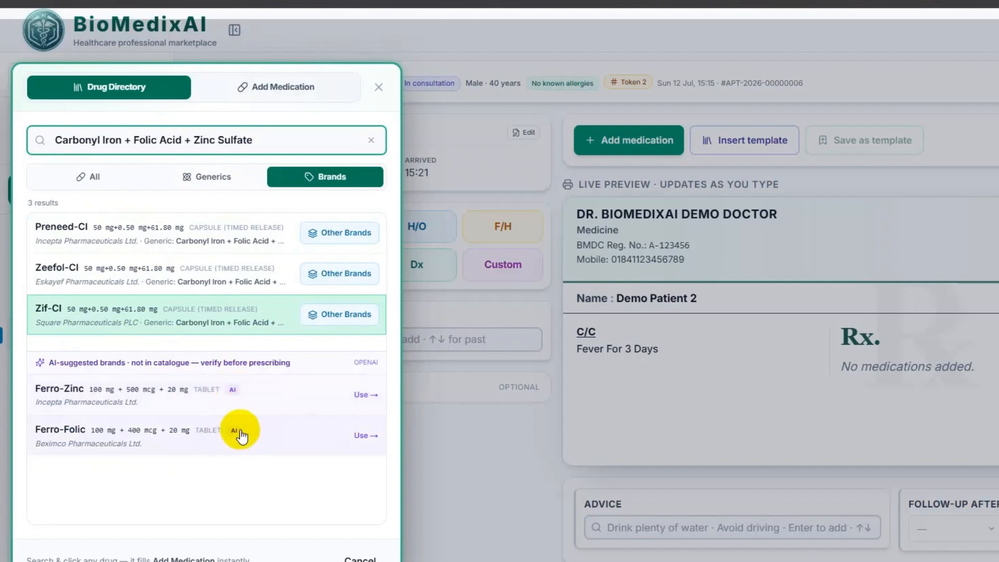
{"action": "left_click", "coordinate": [95, 394]}
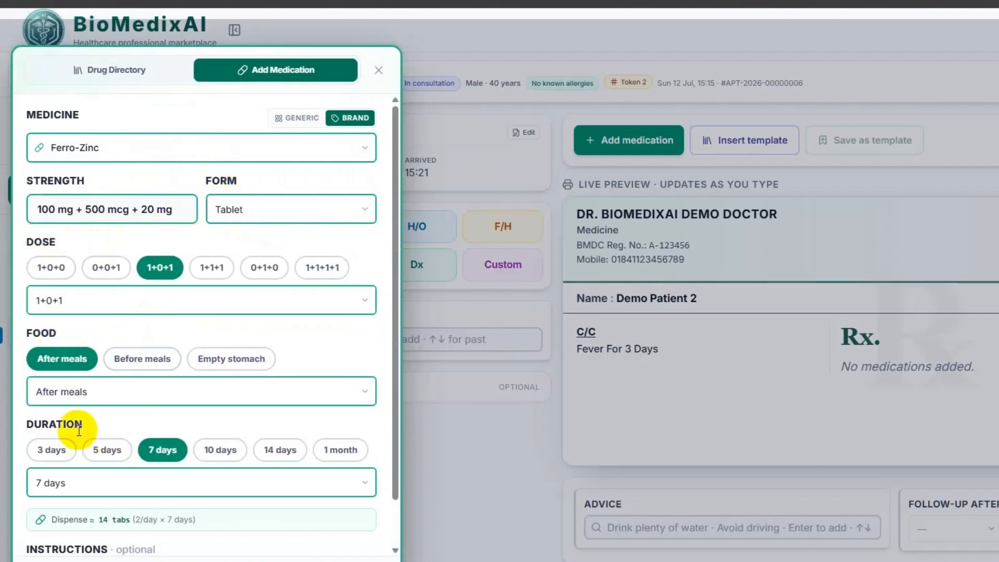
- Add Ferro-Zinc 100 mg + 500 mcg + 20 mg, 1+0+1 for 7 days, to the Rx
{"action": "scroll", "coordinate": [104, 422], "scroll_direction": "down", "scroll_amount": 1}
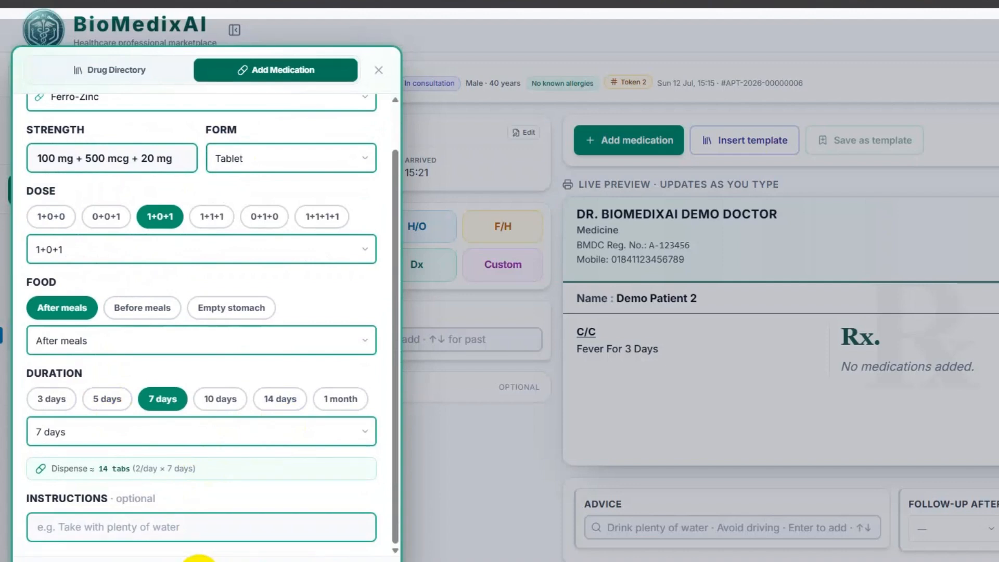
{"action": "left_click", "coordinate": [199, 560]}
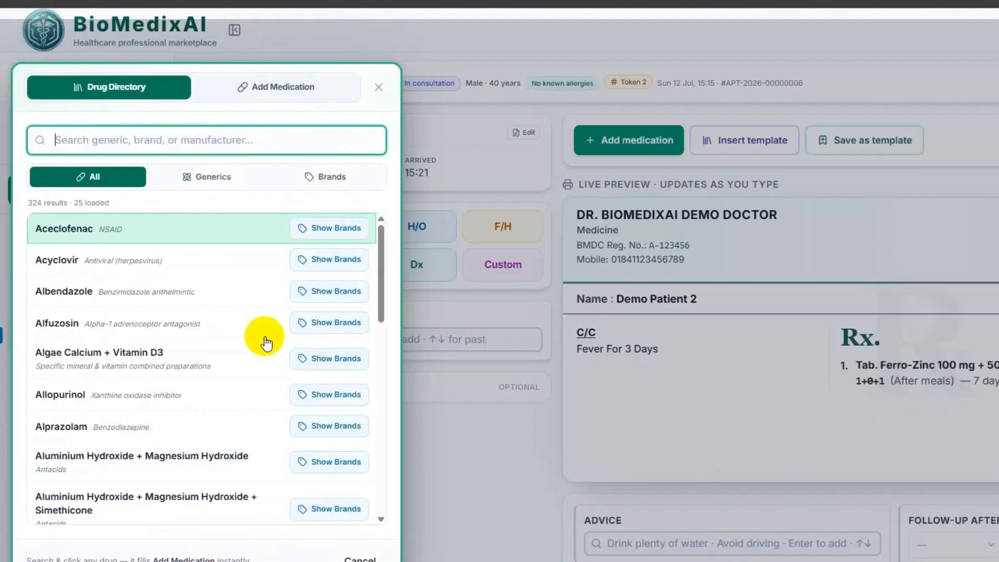